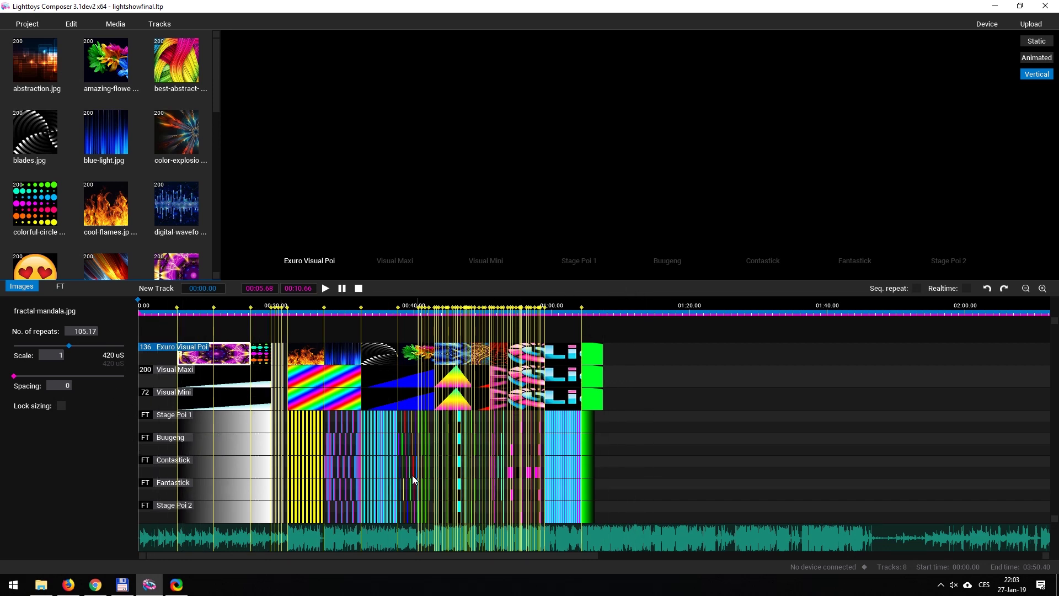
# Move the playback cursor to about 00:30 and examine the show's tracks up close and as a whole
pyautogui.click(344, 326)
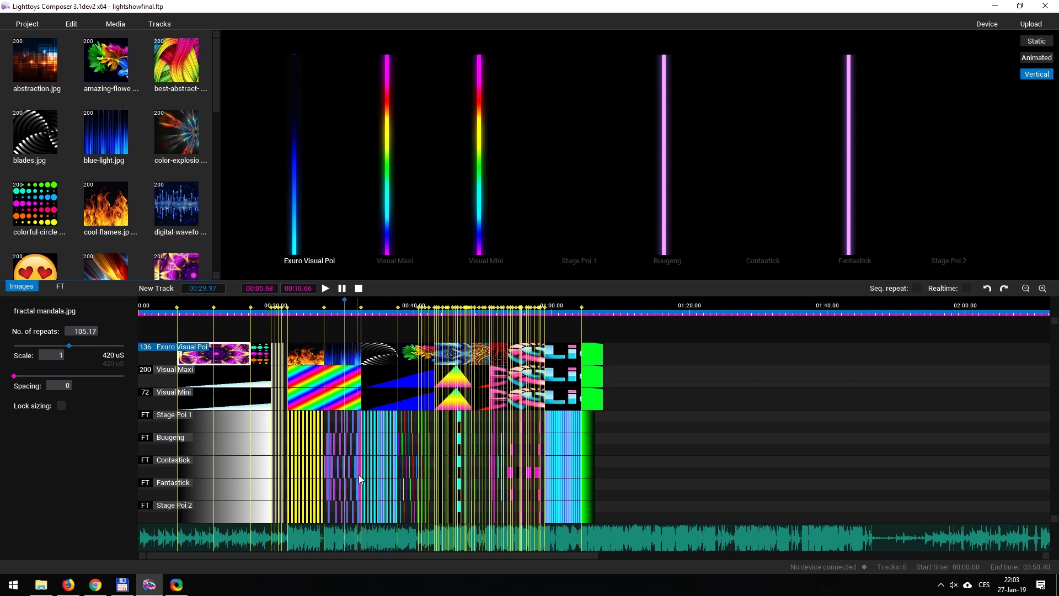
pyautogui.scroll(3, 359, 475)
pyautogui.scroll(3, 359, 478)
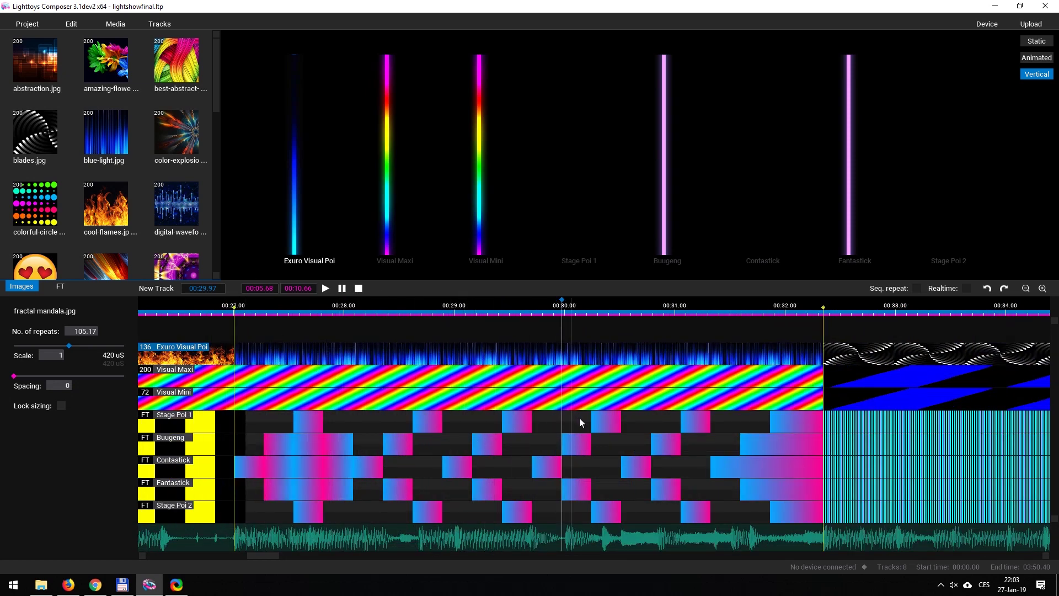
pyautogui.scroll(-3, 481, 488)
pyautogui.scroll(-3, 297, 406)
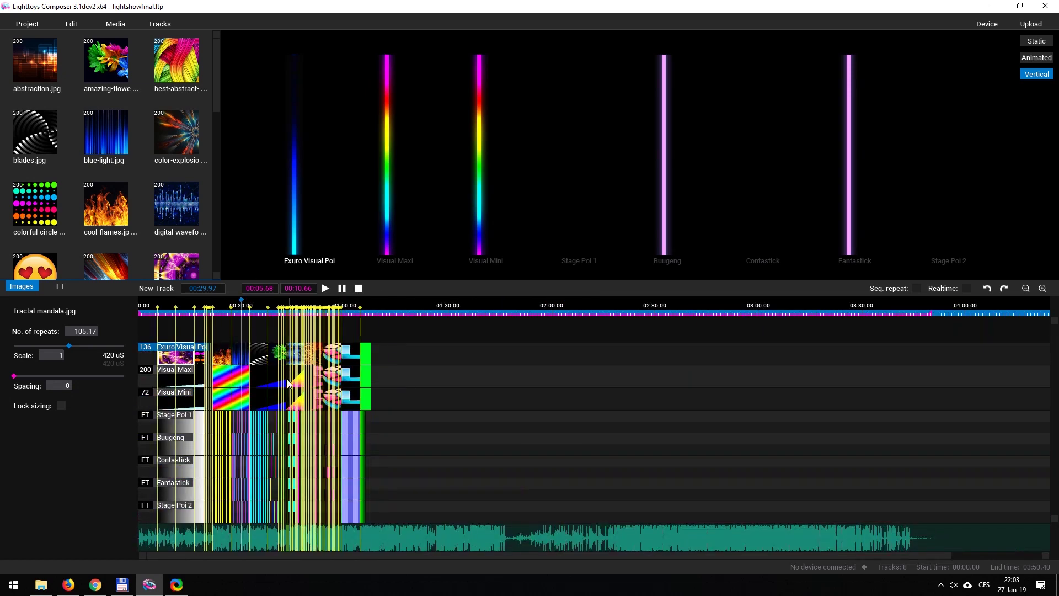
pyautogui.scroll(4, 303, 442)
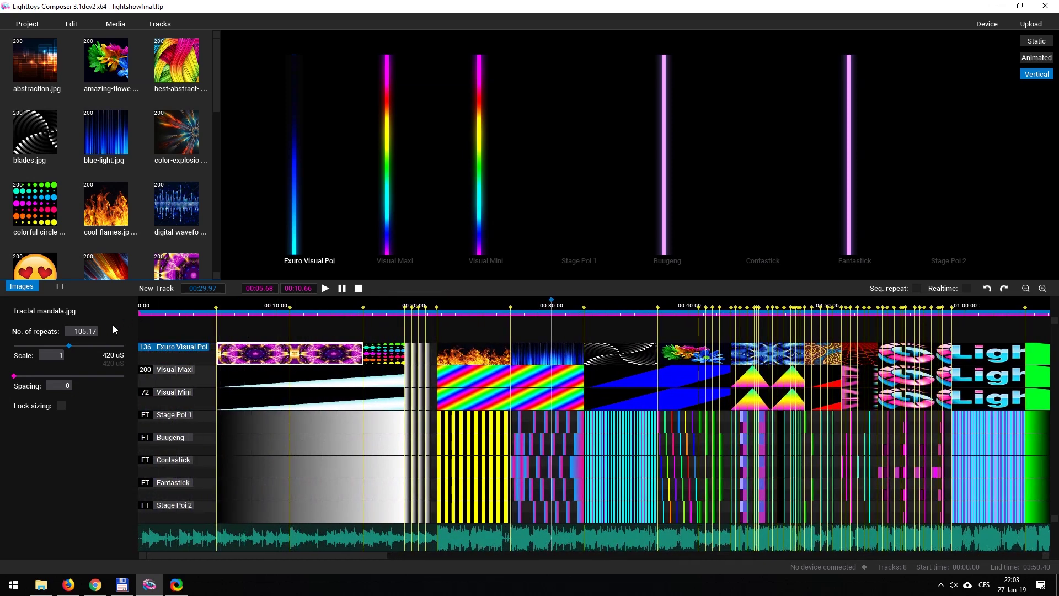
pyautogui.click(29, 24)
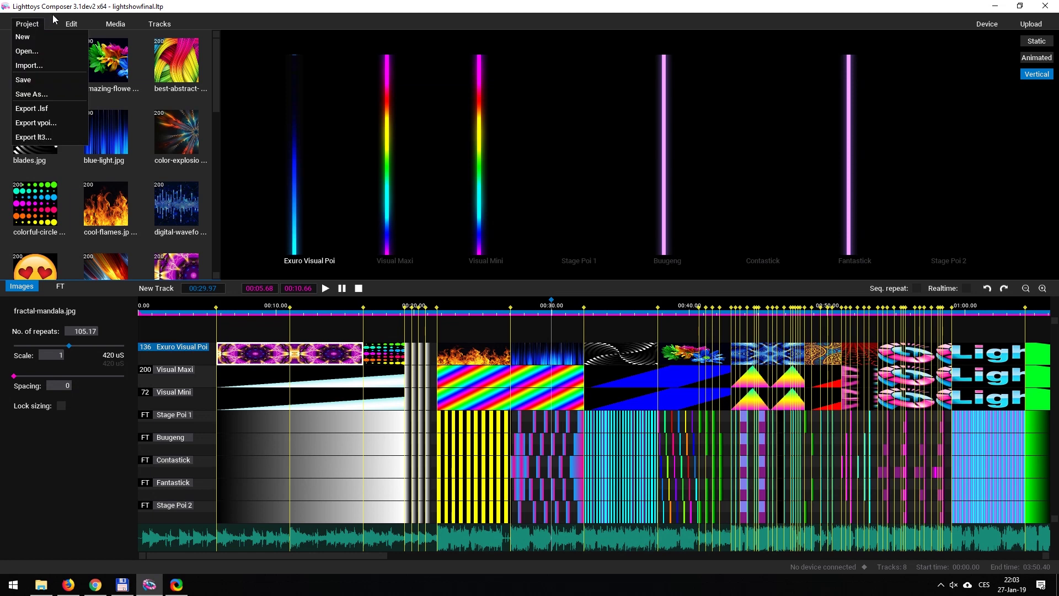
pyautogui.moveTo(102, 26)
pyautogui.moveTo(172, 23)
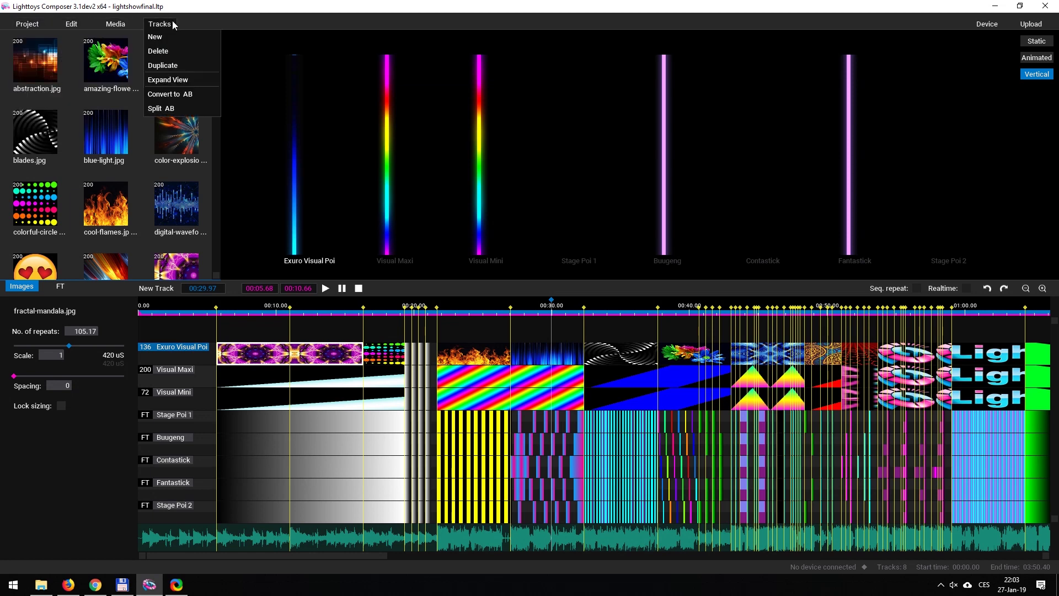
pyautogui.click(409, 291)
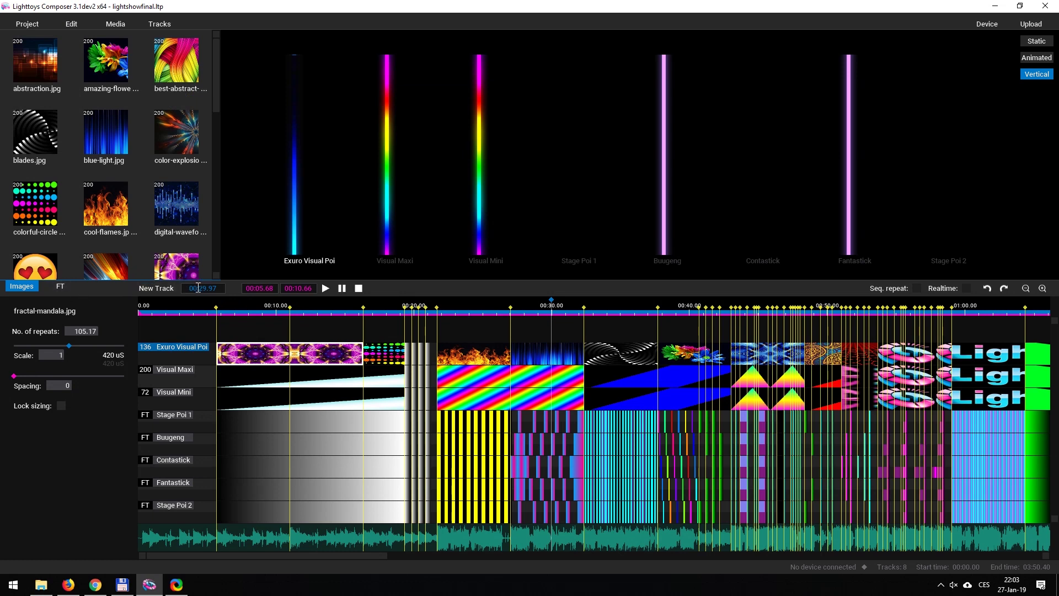
# Set the playback cursor time to 41:37.00
pyautogui.moveTo(198, 288); pyautogui.dragTo(203, 291)
pyautogui.write('41')
pyautogui.press('Return')
pyautogui.hscroll(2, 441, 485)
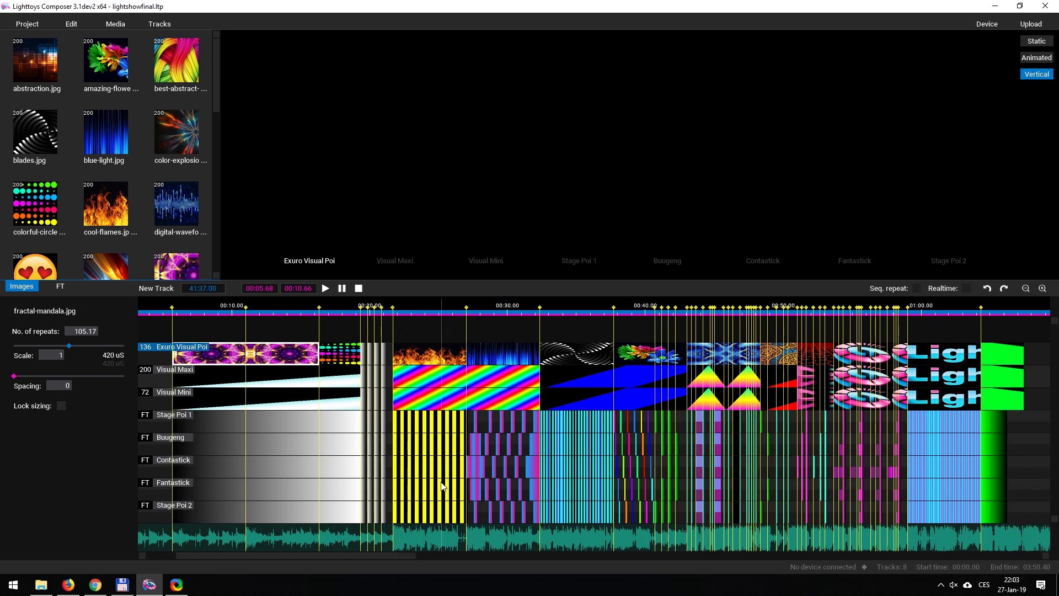
pyautogui.hscroll(3, 449, 468)
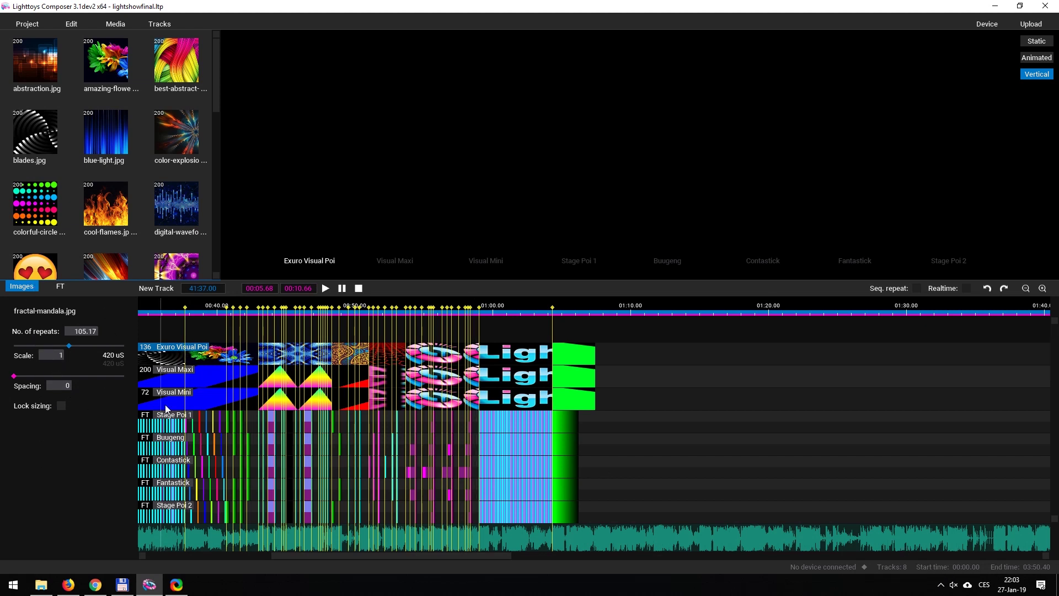
# Inspect the properties of a solid-color Buugeng element, the green Contastick gradient and the blades.jpg element on the Exuro Visual Poi track
pyautogui.click(199, 398)
pyautogui.click(530, 446)
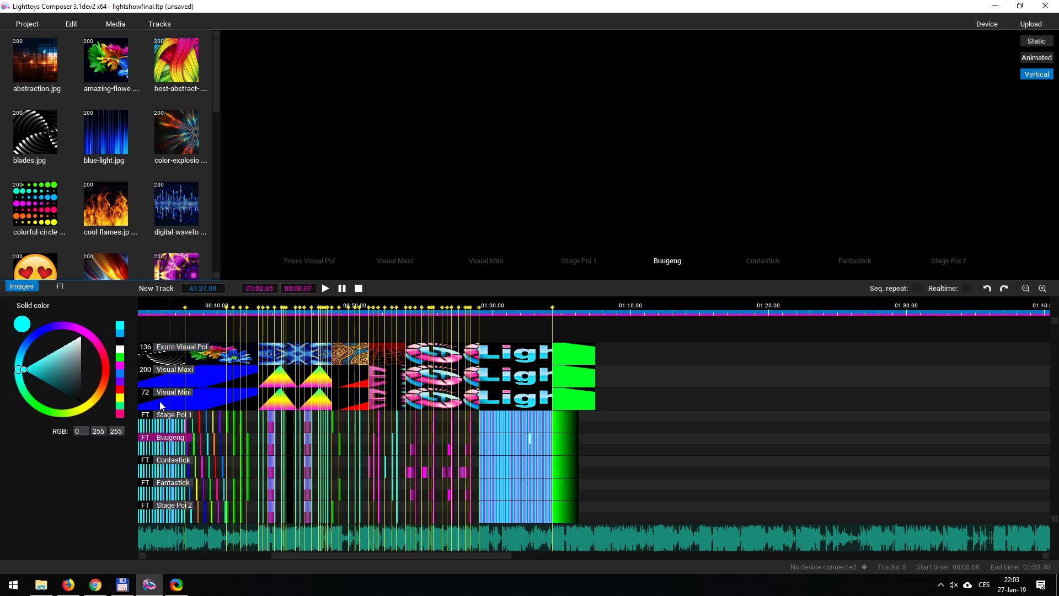
pyautogui.click(568, 461)
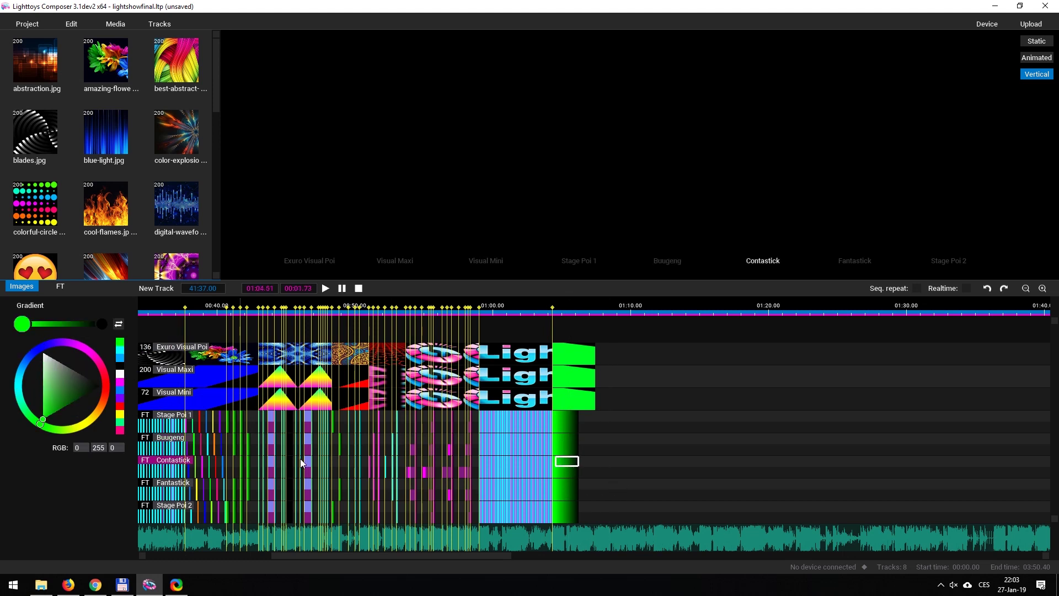
pyautogui.click(176, 353)
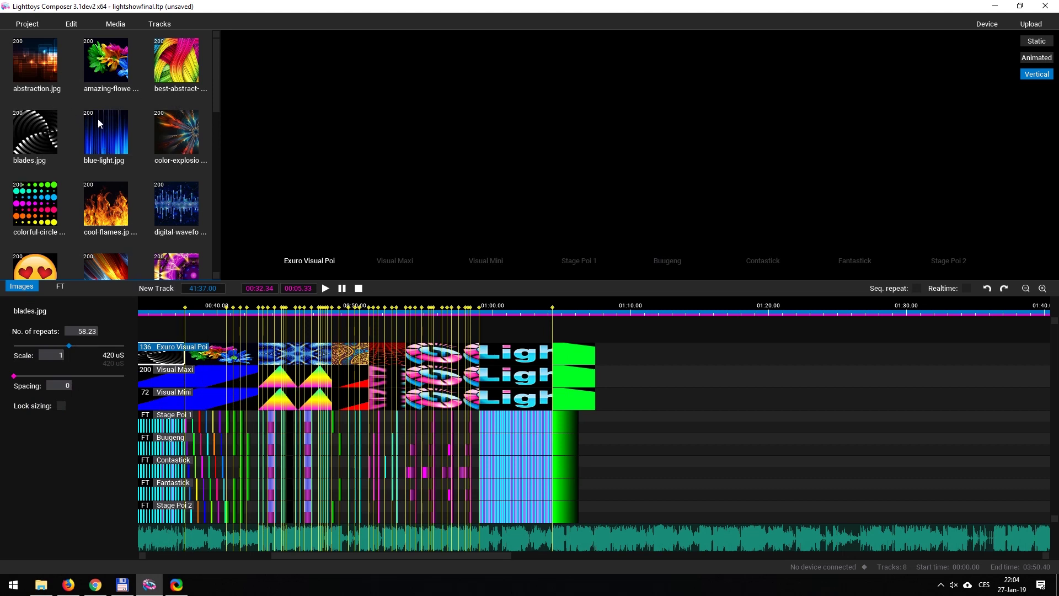
pyautogui.moveTo(216, 78)
pyautogui.mouseDown()
pyautogui.moveTo(216, 93)
pyautogui.moveTo(214, 68)
pyautogui.mouseUp()
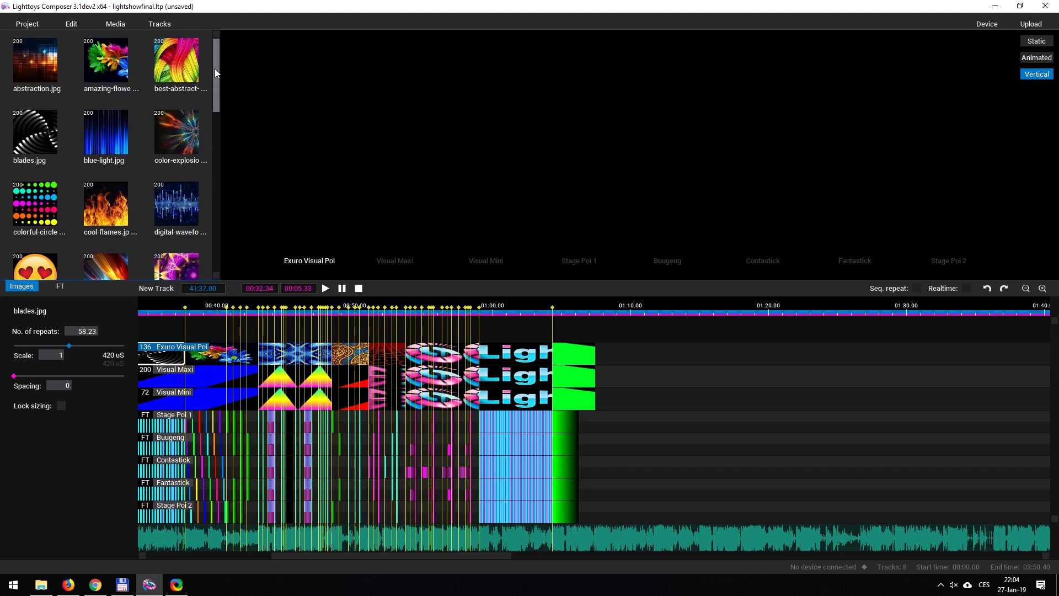
pyautogui.click(115, 24)
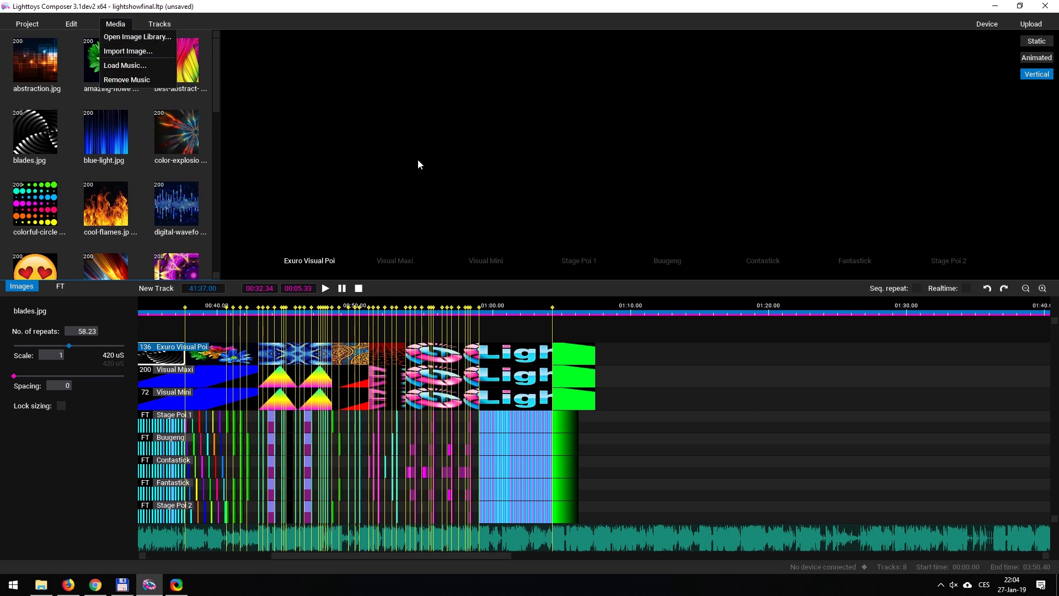
pyautogui.click(272, 252)
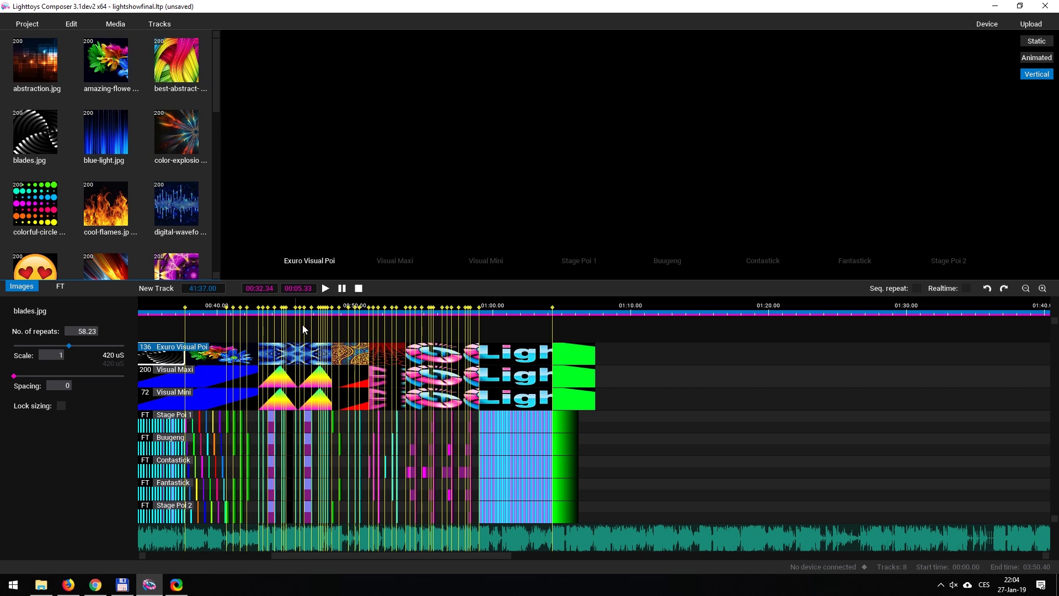
# Play the show from shortly before 00:40 and preview it in the Animated, Static and Vertical views
pyautogui.click(169, 304)
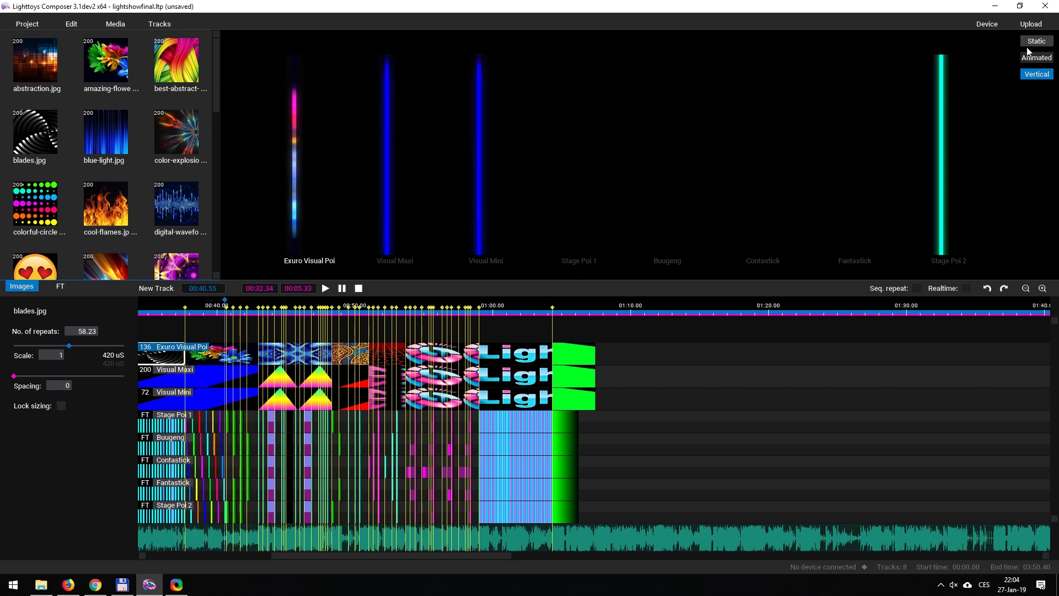
pyautogui.click(1036, 60)
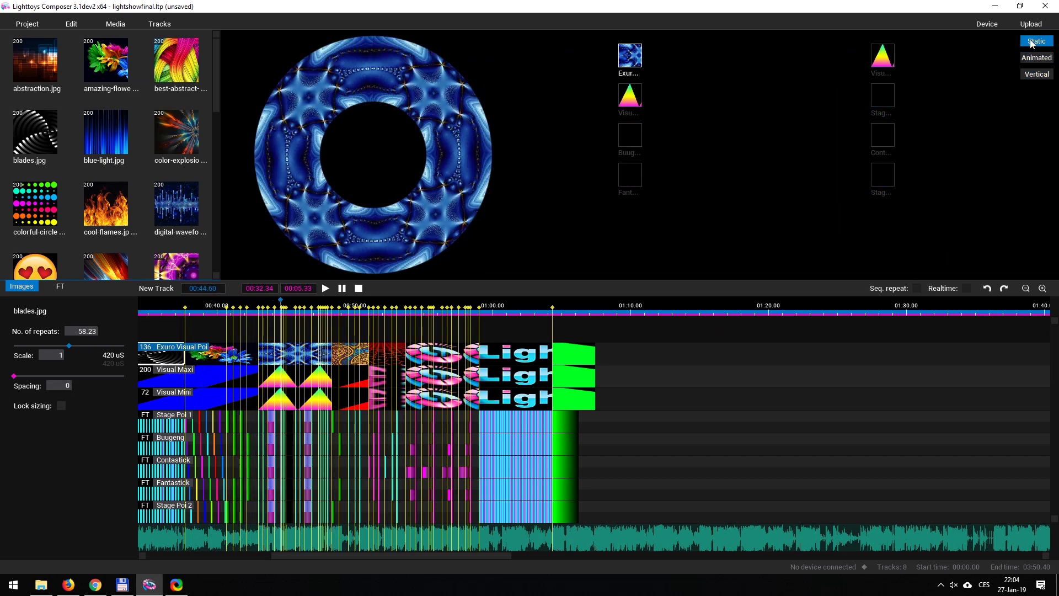
pyautogui.click(1036, 73)
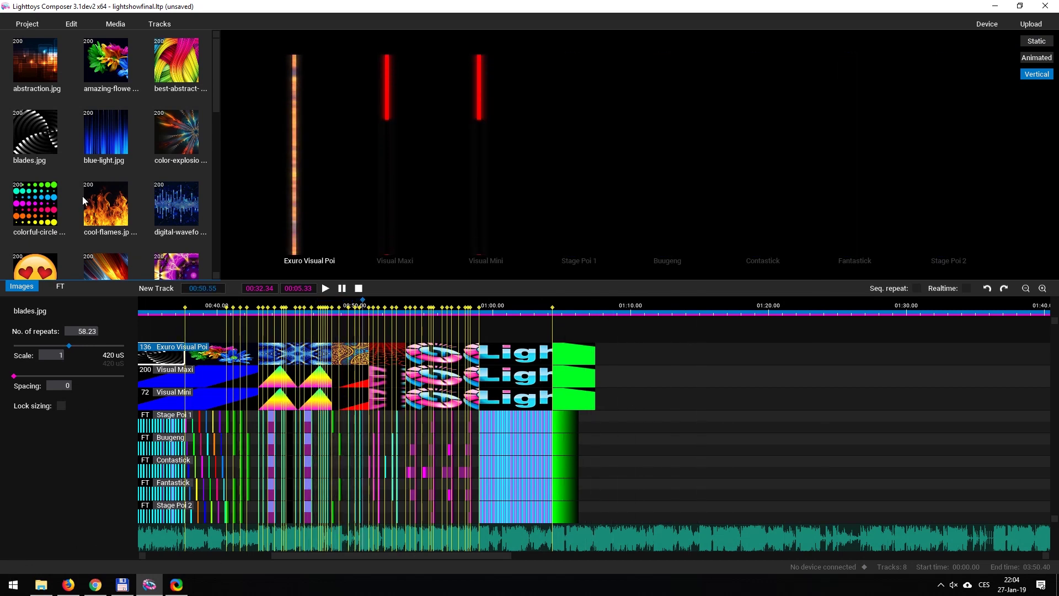
# Create a new empty project
pyautogui.click(26, 24)
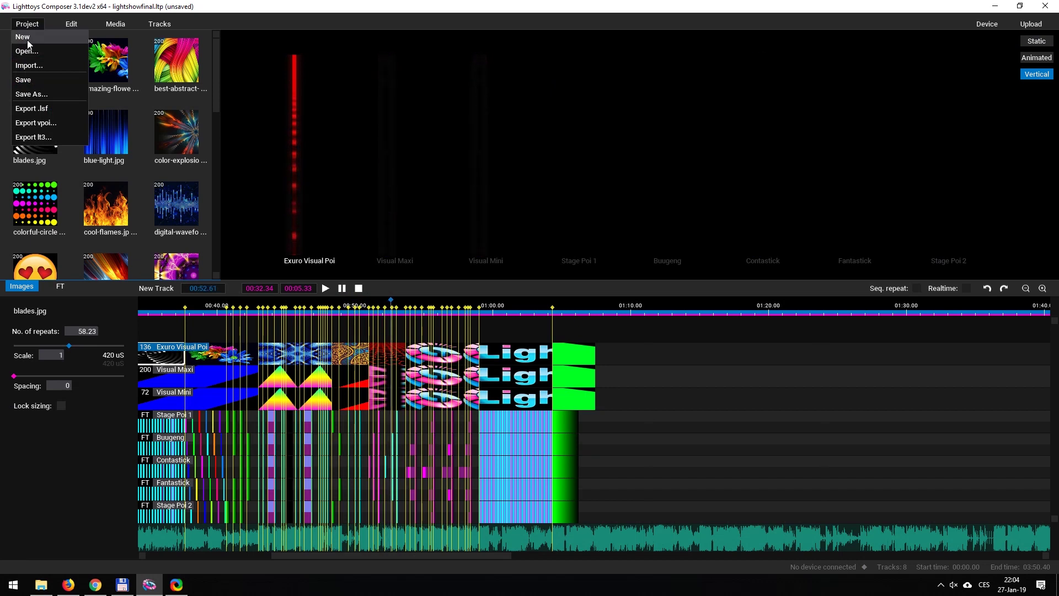
pyautogui.click(28, 37)
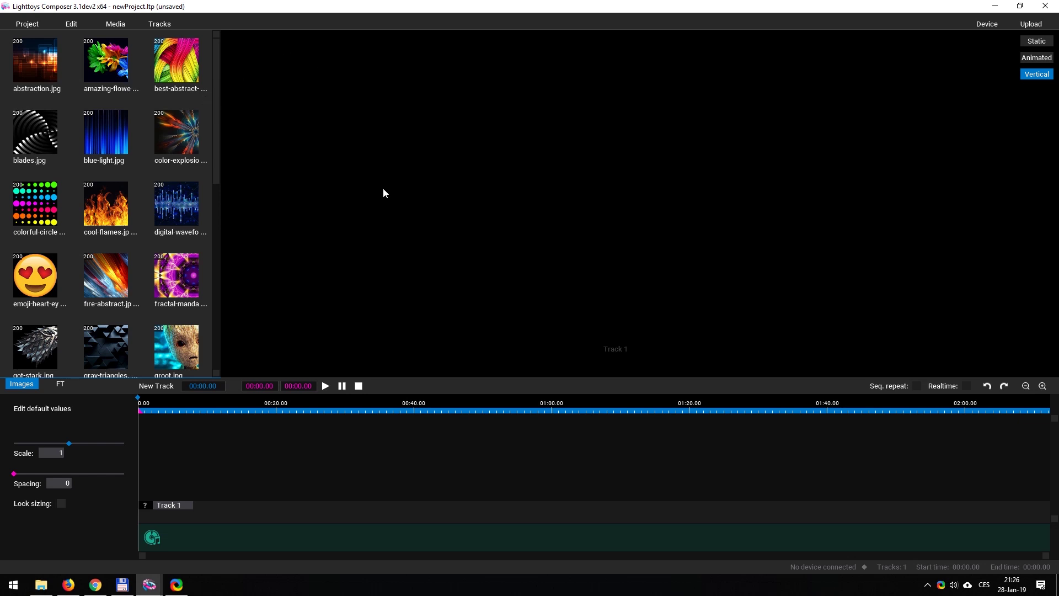
# Read through the keyboard shortcut help, covering the General, Composition, Timeline and Upload sections
pyautogui.press('F1')
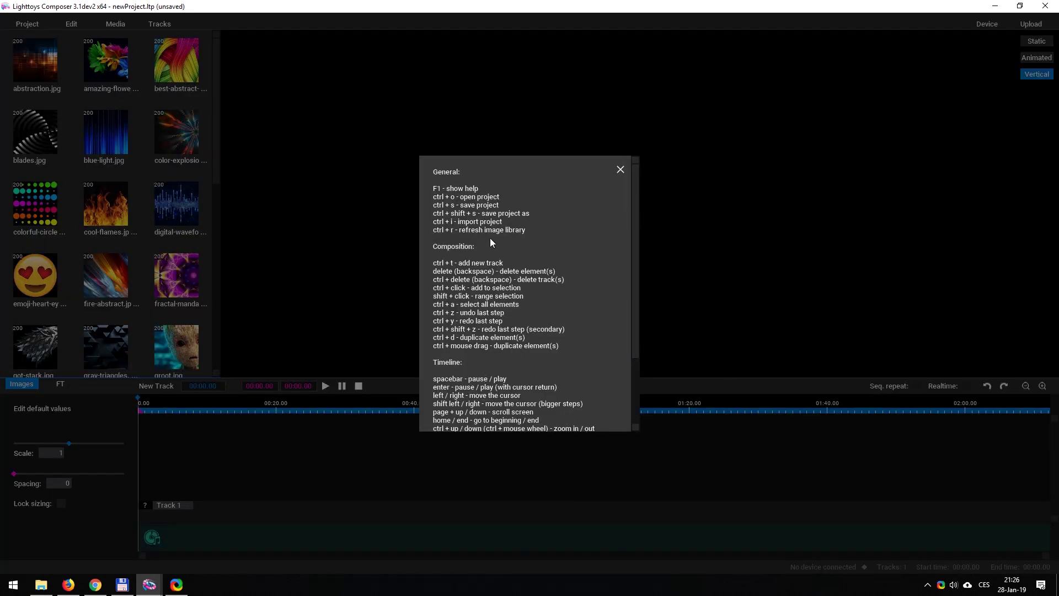
pyautogui.moveTo(636, 294); pyautogui.dragTo(633, 376)
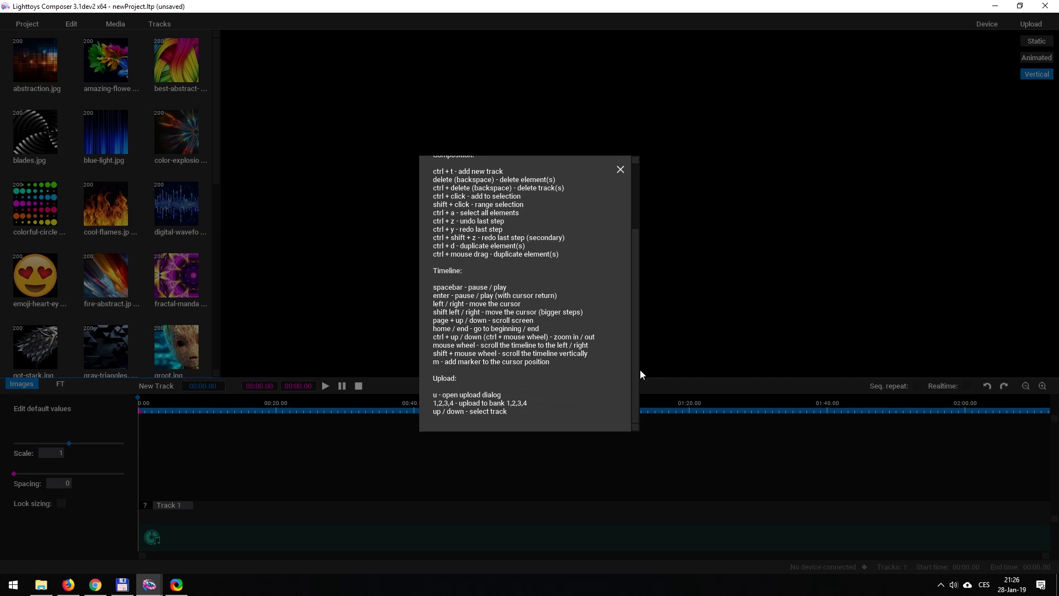
pyautogui.moveTo(636, 370); pyautogui.dragTo(635, 310)
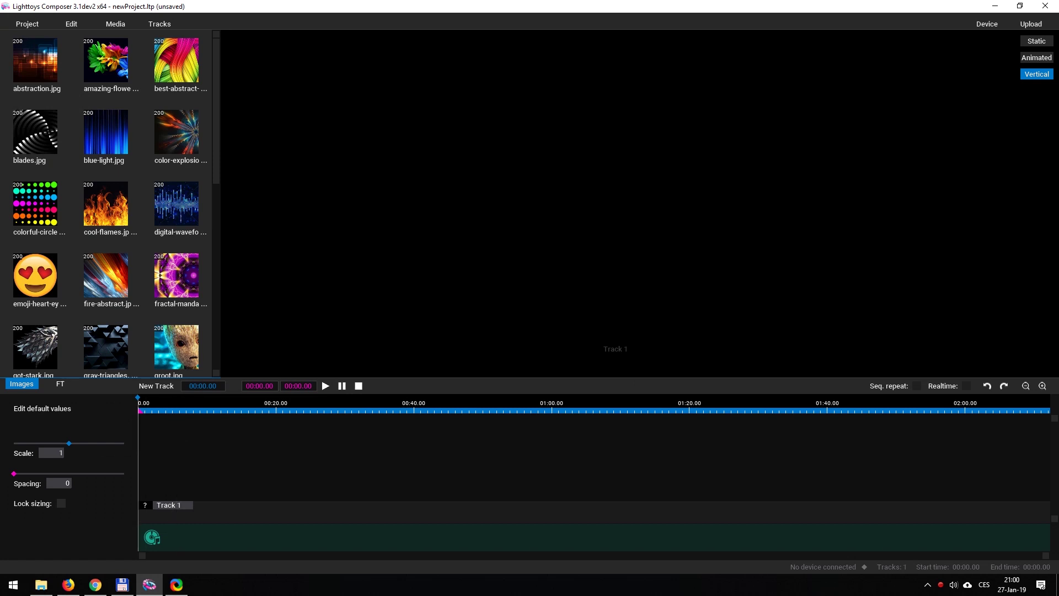
# Load Scatz - Easy Orange.mp3 from the LT Composer 3 folder in File Explorer into the project's music track
pyautogui.click(117, 21)
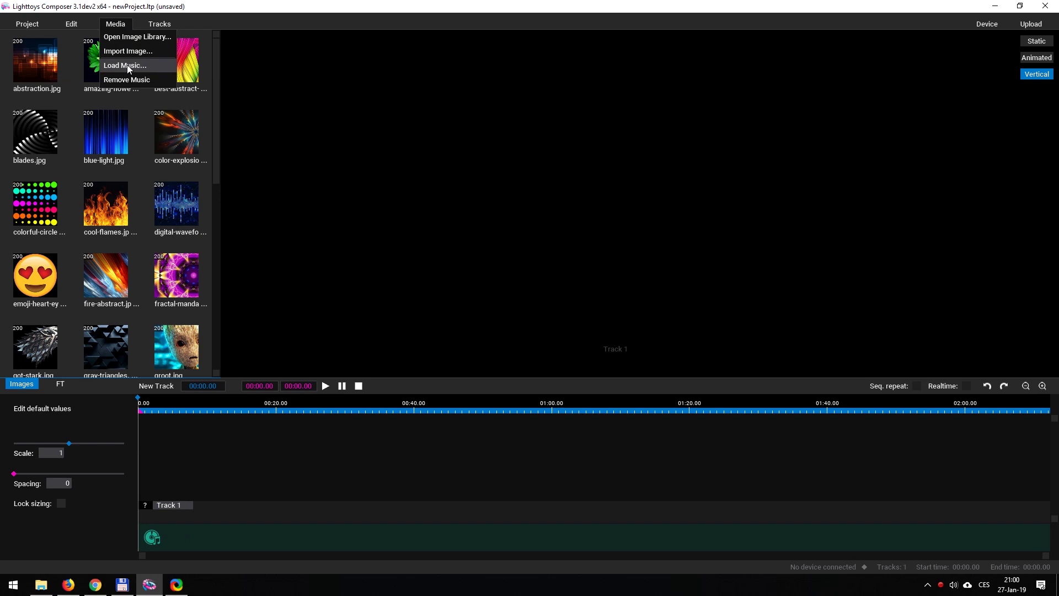
pyautogui.click(41, 584)
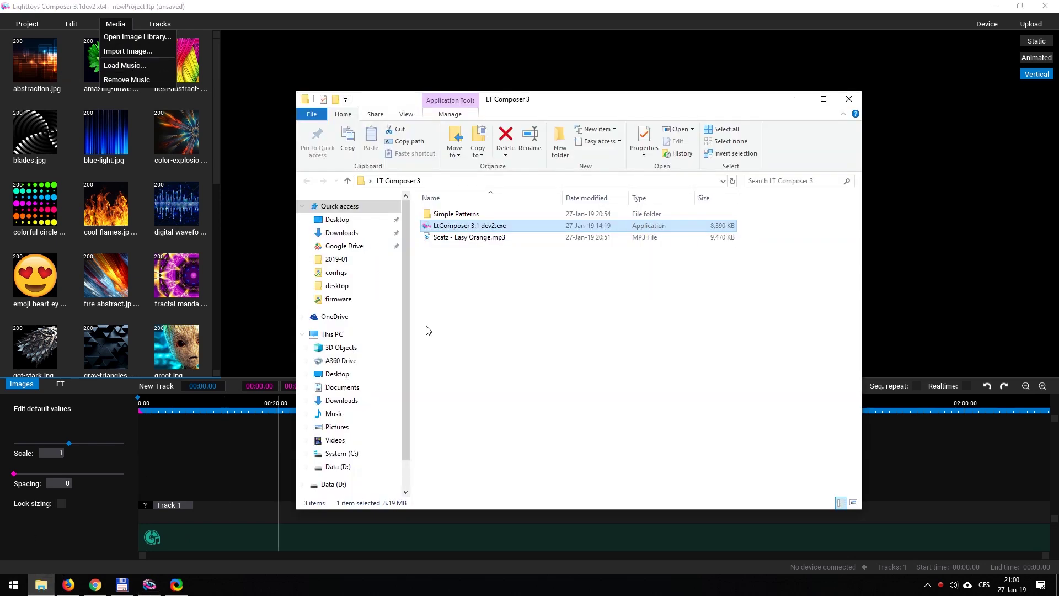
pyautogui.doubleClick(470, 237)
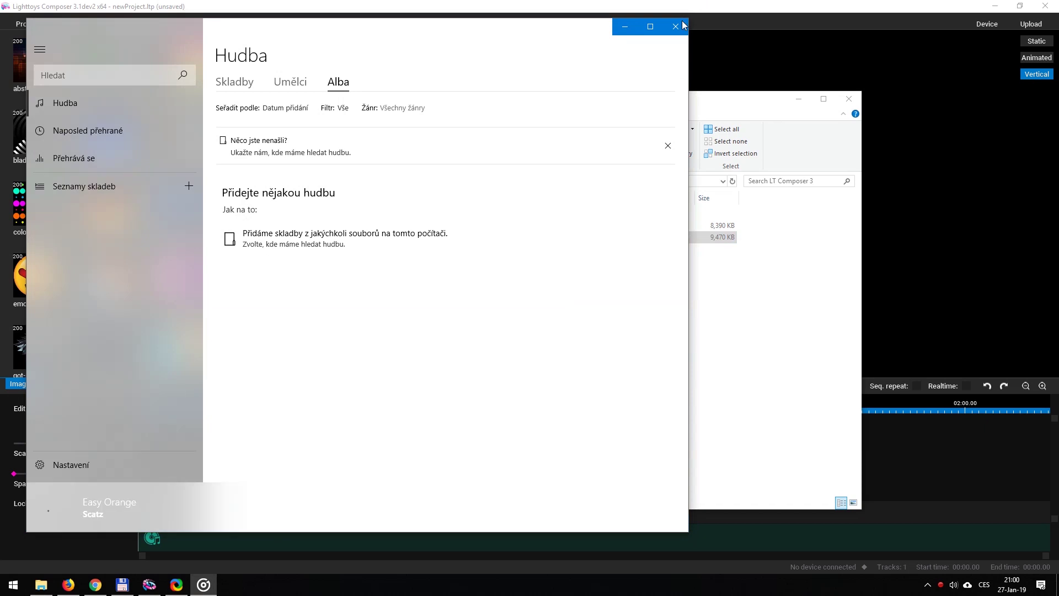
pyautogui.click(676, 26)
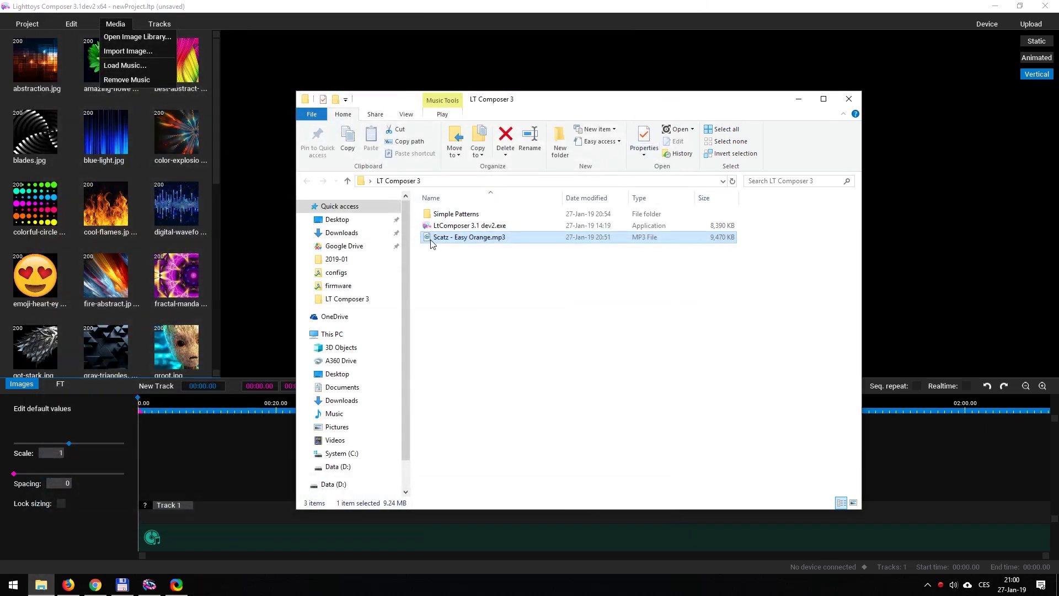
pyautogui.moveTo(431, 244); pyautogui.dragTo(210, 535)
pyautogui.click(347, 11)
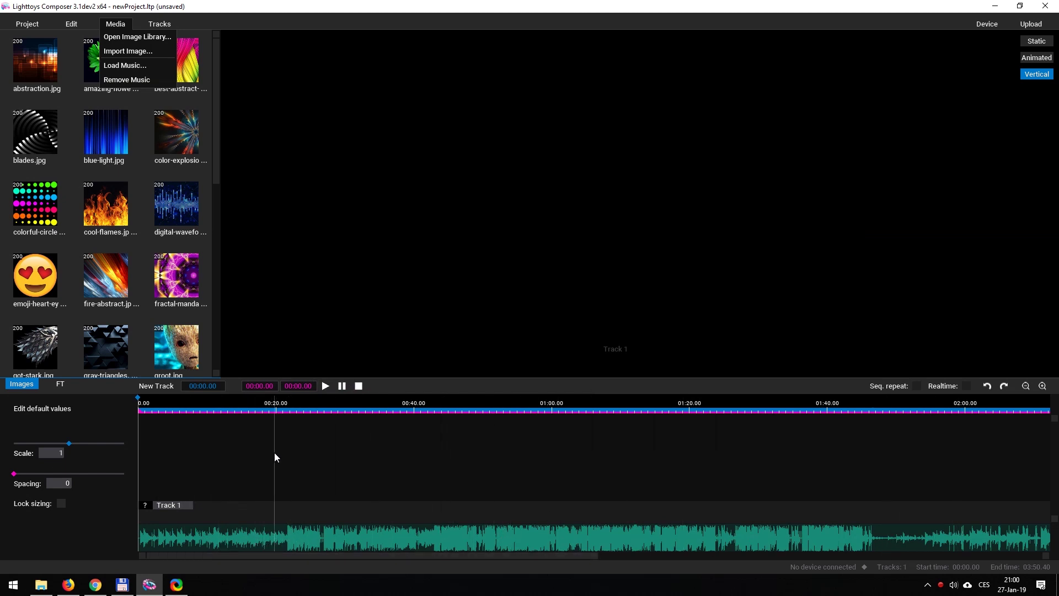
# Place timeline markers on the main changes and beats of the music, including 00:21.60 and 00:19.34
pyautogui.click(287, 402)
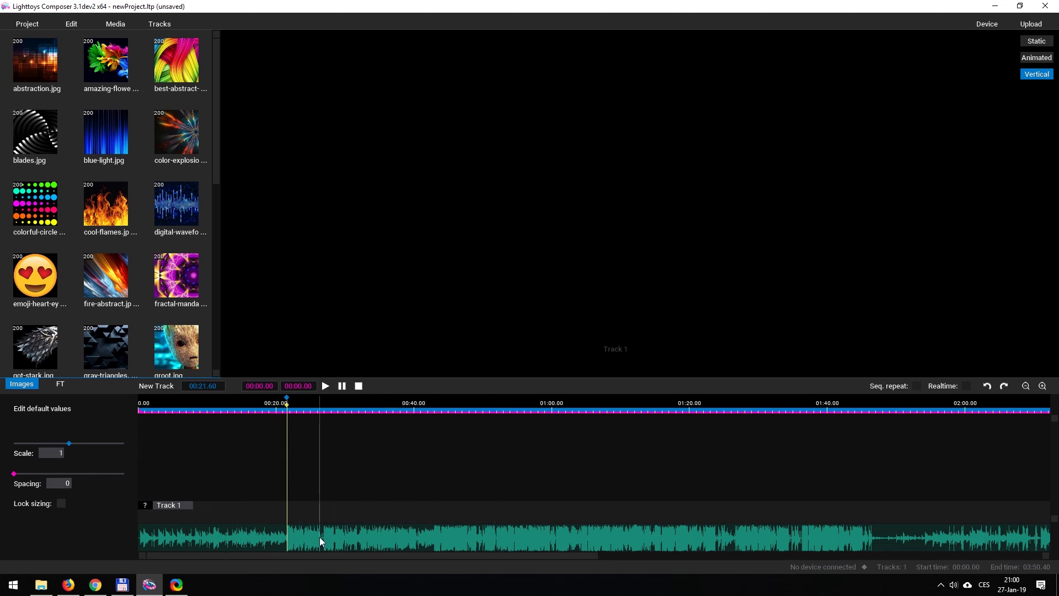
pyautogui.scroll(5, 322, 546)
pyautogui.scroll(5, 399, 409)
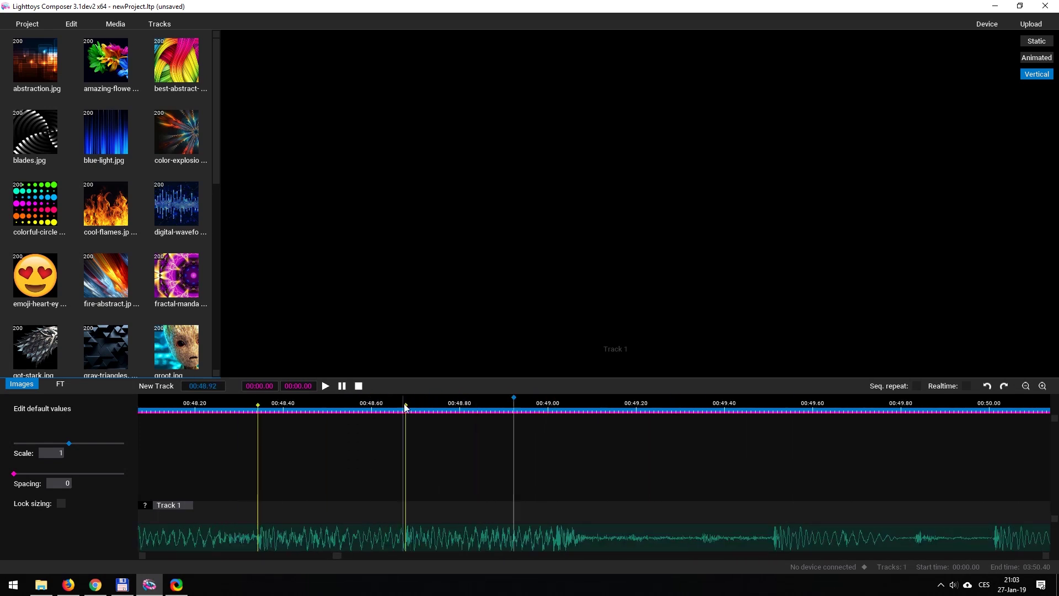
pyautogui.click(313, 404)
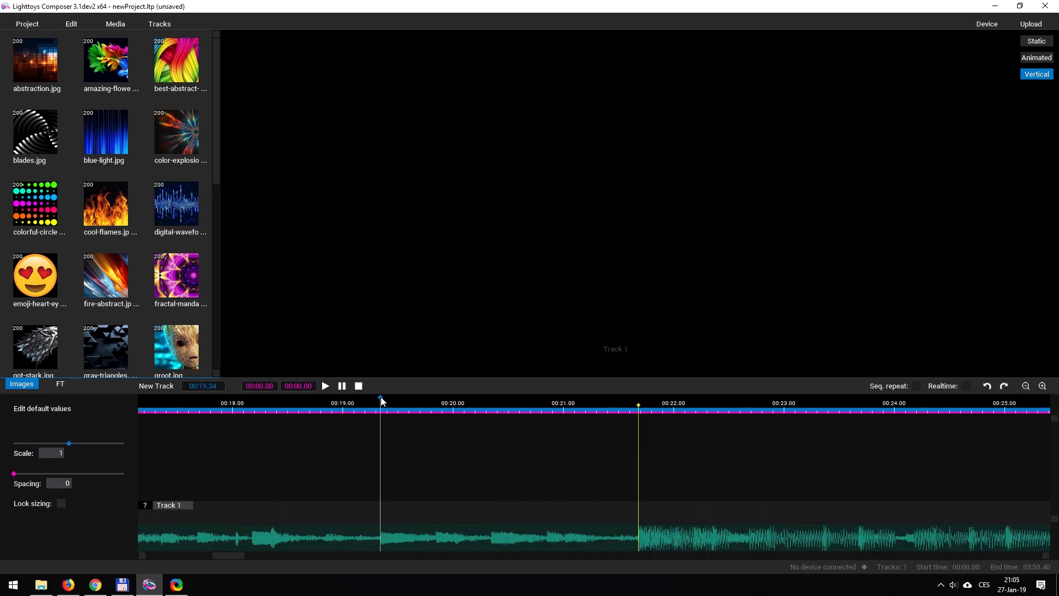
pyautogui.scroll(-8, 323, 470)
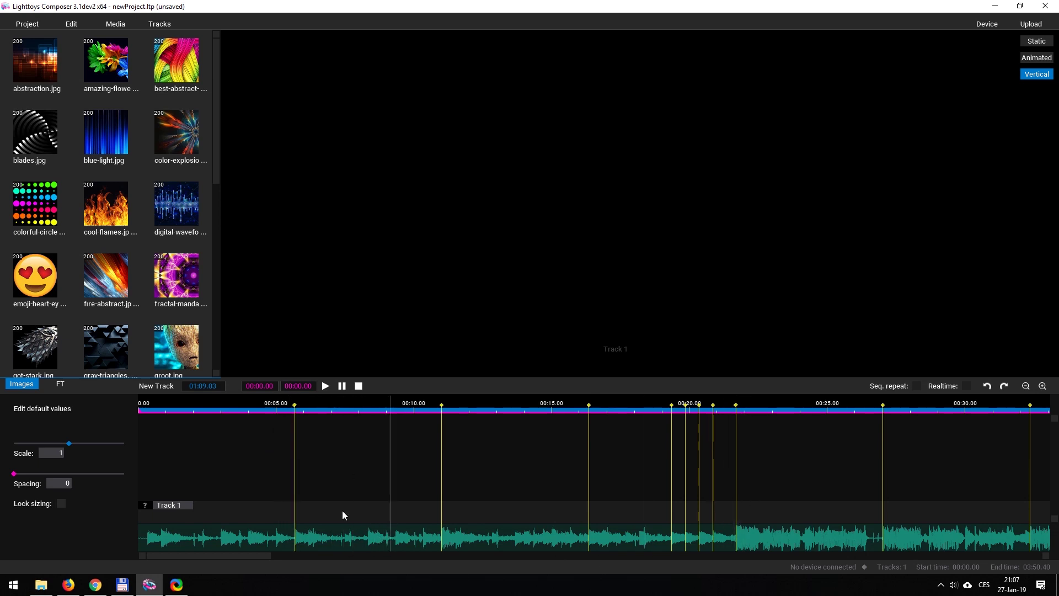
# Place fractal-mandala.jpg on Track 1 at the first marker (00:05.68) and extend it to the third marker for a 00:10.66 duration
pyautogui.moveTo(108, 278); pyautogui.dragTo(295, 481)
pyautogui.moveTo(161, 273)
pyautogui.mouseDown()
pyautogui.moveTo(212, 271)
pyautogui.moveTo(283, 530)
pyautogui.moveTo(295, 508)
pyautogui.moveTo(441, 509)
pyautogui.mouseUp()
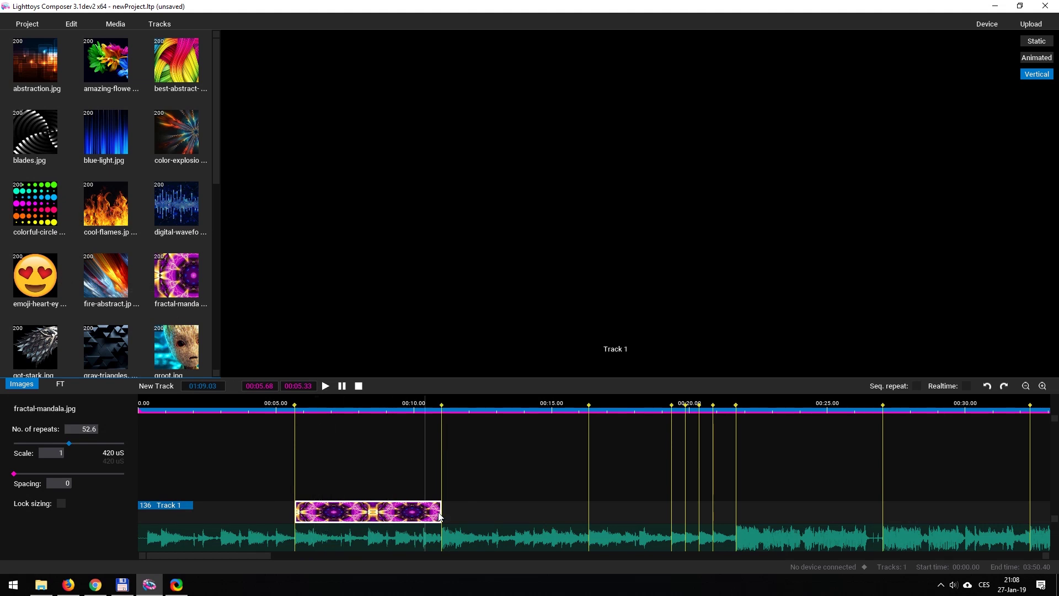
pyautogui.moveTo(441, 511); pyautogui.dragTo(585, 507)
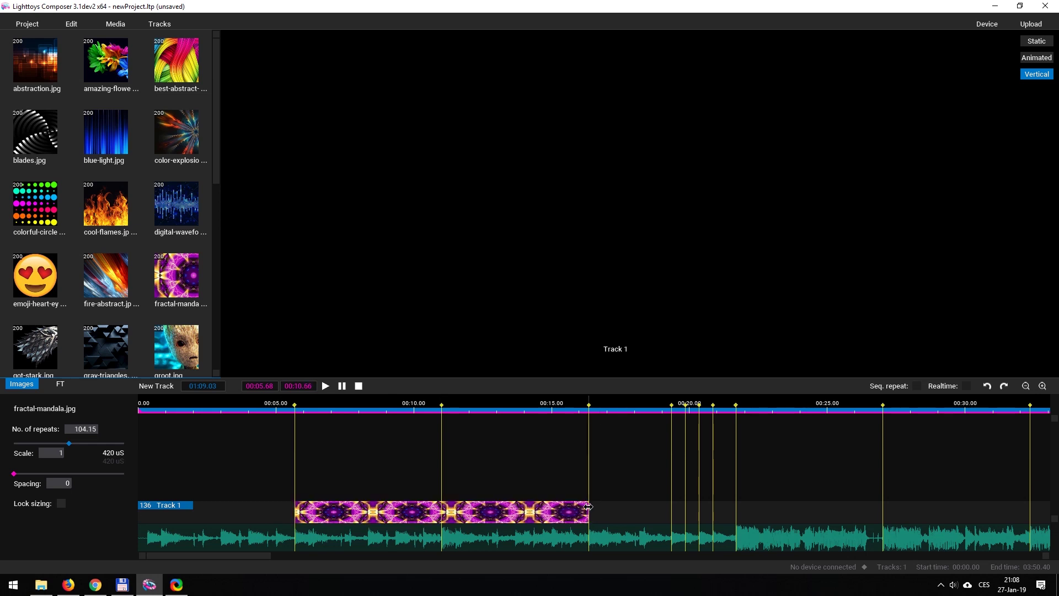
pyautogui.moveTo(587, 506); pyautogui.dragTo(589, 506)
pyautogui.scroll(-3, 216, 476)
pyautogui.scroll(3, 220, 495)
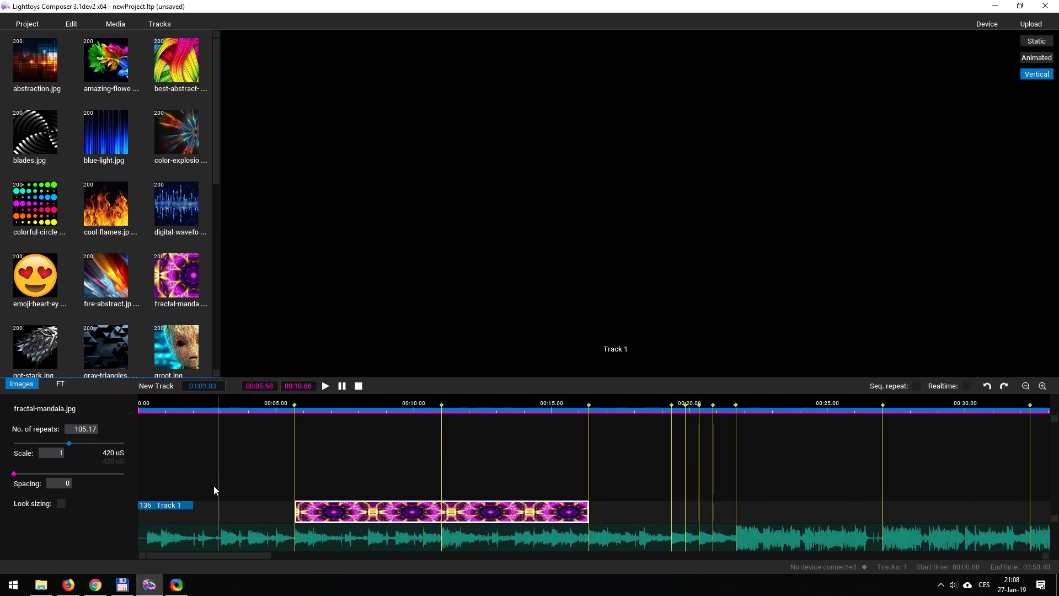
# Place colorful-circles.jpg at 00:16.34 for 00:05.33 and cool-flames.jpg at 00:21.68 for 00:05.32 on Track 1, aligned to the markers
pyautogui.moveTo(46, 220); pyautogui.dragTo(734, 518)
pyautogui.scroll(-3, 562, 508)
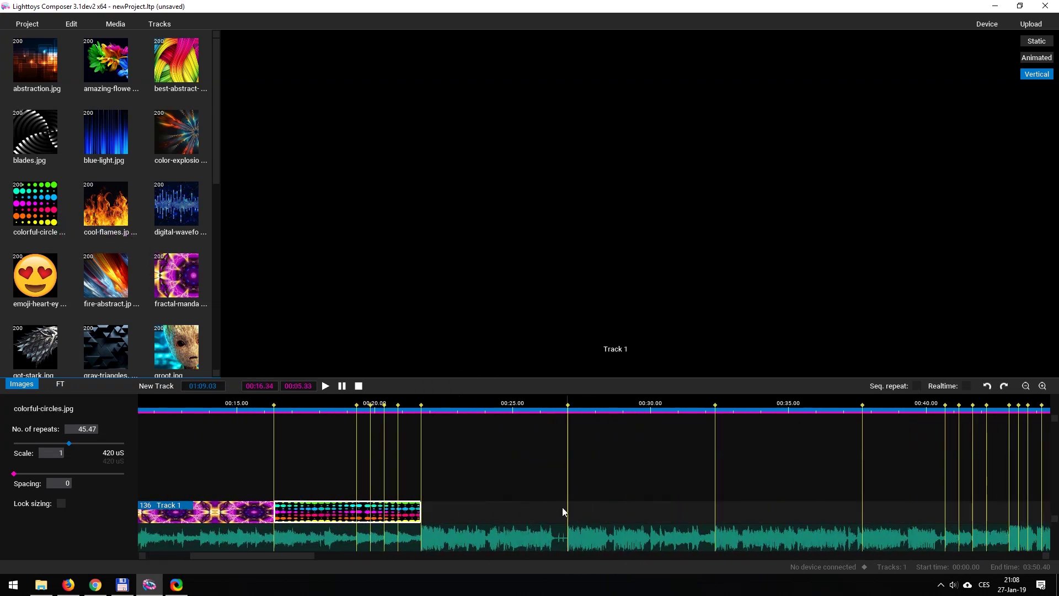
pyautogui.moveTo(107, 207); pyautogui.dragTo(558, 518)
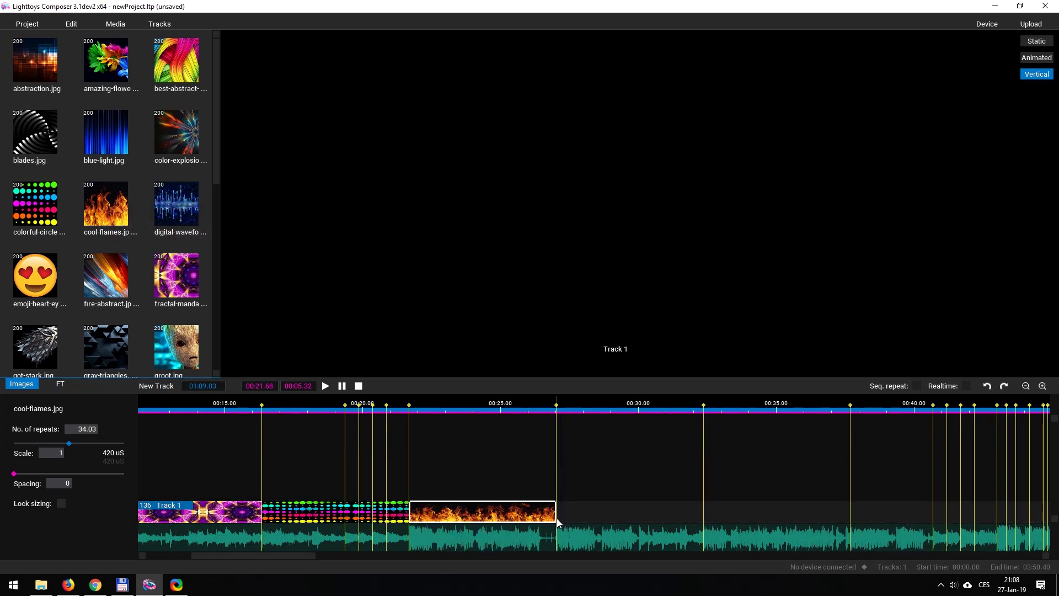
# Fill the marker sections after the flames on Track 1 with the blue-light, blades and amazing-flowers images, up to 00:43.00
pyautogui.scroll(-3, 498, 521)
pyautogui.scroll(5, 271, 518)
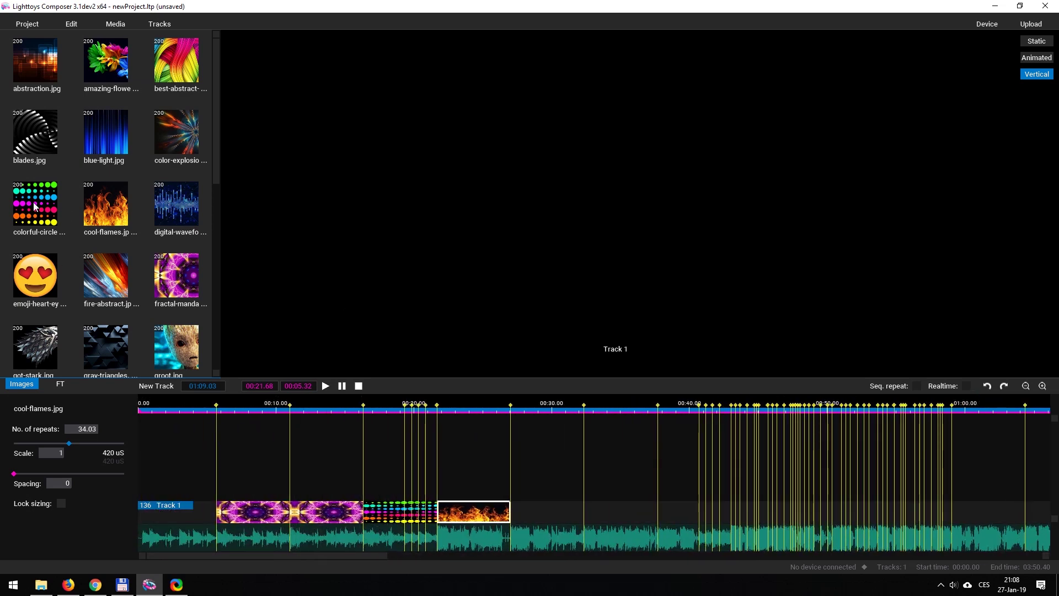
pyautogui.scroll(2, 474, 505)
pyautogui.moveTo(106, 131); pyautogui.dragTo(364, 510)
pyautogui.moveTo(35, 131); pyautogui.dragTo(508, 514)
pyautogui.moveTo(106, 59); pyautogui.dragTo(646, 522)
# Add liquid-ice.jpg at 00:43.00, the blue-orange paisley image, and red-perspective-honey-comb.jpg at 00:51.01 for 00:02.66 on Track 1
pyautogui.scroll(-3, 645, 522)
pyautogui.scroll(-4, 59, 315)
pyautogui.moveTo(106, 296); pyautogui.dragTo(309, 511)
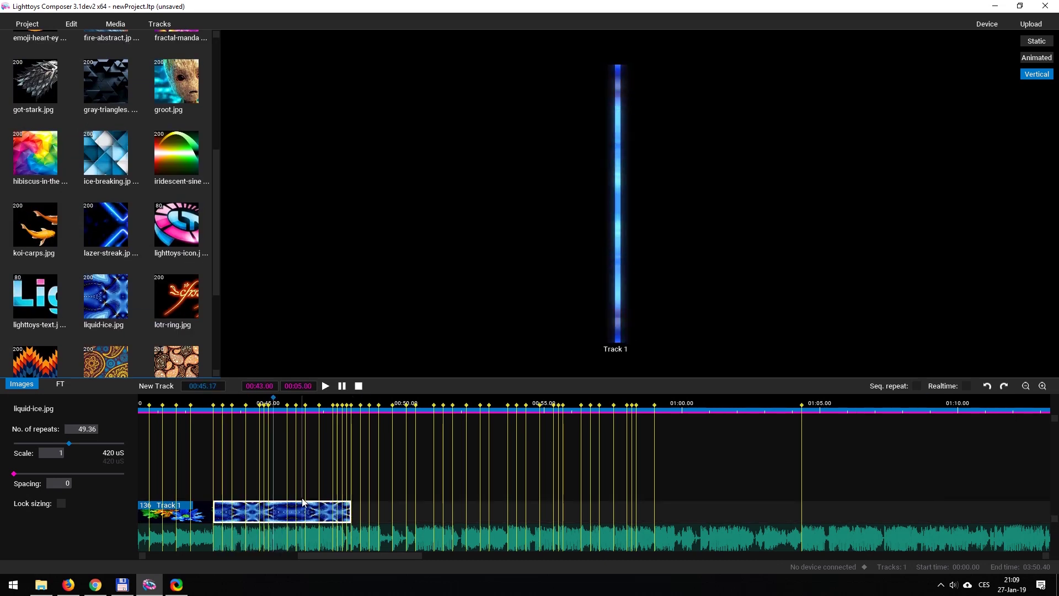
pyautogui.scroll(-2, 106, 221)
pyautogui.moveTo(106, 224); pyautogui.dragTo(419, 514)
pyautogui.moveTo(35, 362); pyautogui.dragTo(484, 513)
pyautogui.moveTo(416, 511); pyautogui.dragTo(508, 512)
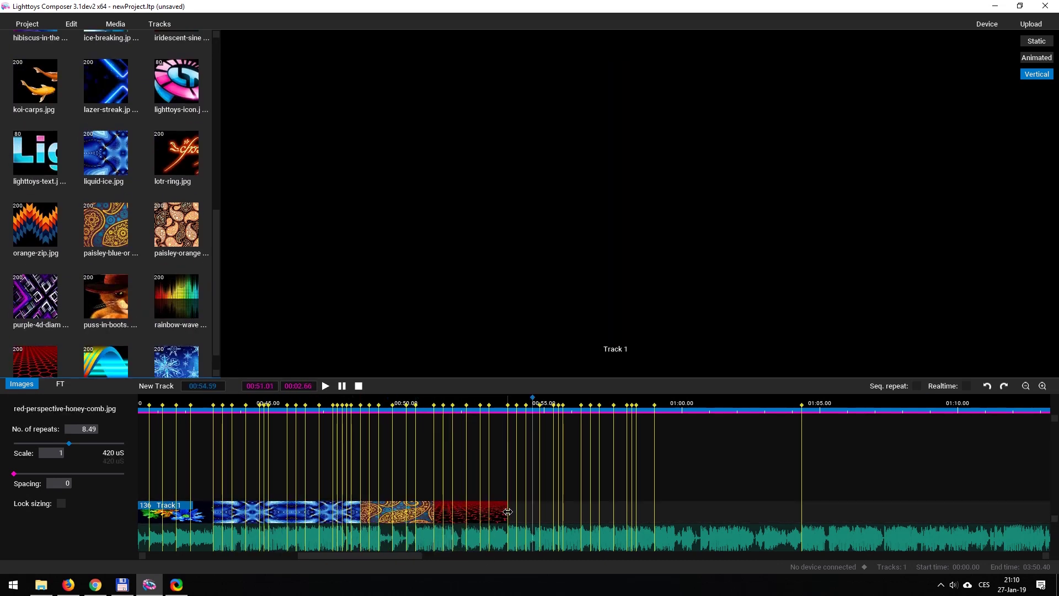
# Place the lighttoys-icon image after the honeycomb and lighttoys-text.jpg at 00:59.01 for 00:05.33 on Track 1
pyautogui.scroll(-2, 508, 512)
pyautogui.moveTo(177, 81); pyautogui.dragTo(469, 512)
pyautogui.moveTo(35, 153); pyautogui.dragTo(618, 512)
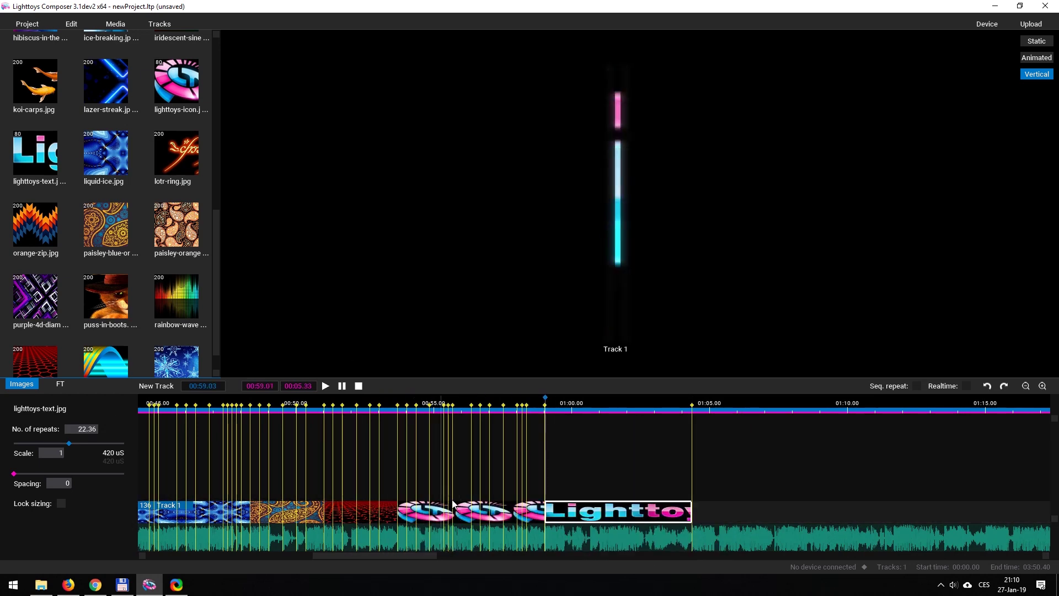
pyautogui.click(595, 441)
# Rename Track 1 as Exuro Visual Poi and select the track
pyautogui.scroll(6, 552, 458)
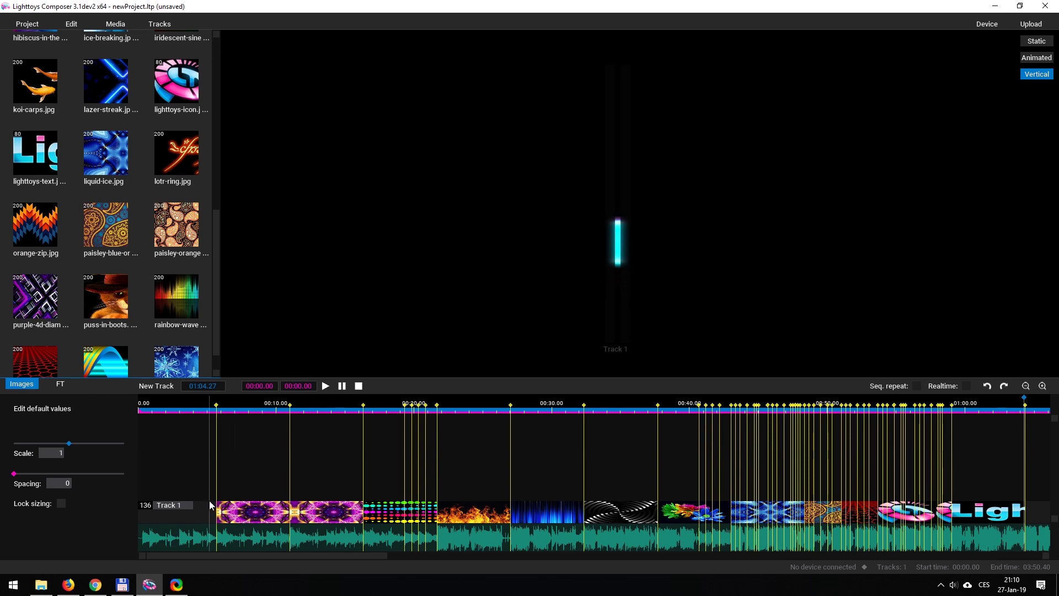
pyautogui.doubleClick(179, 505)
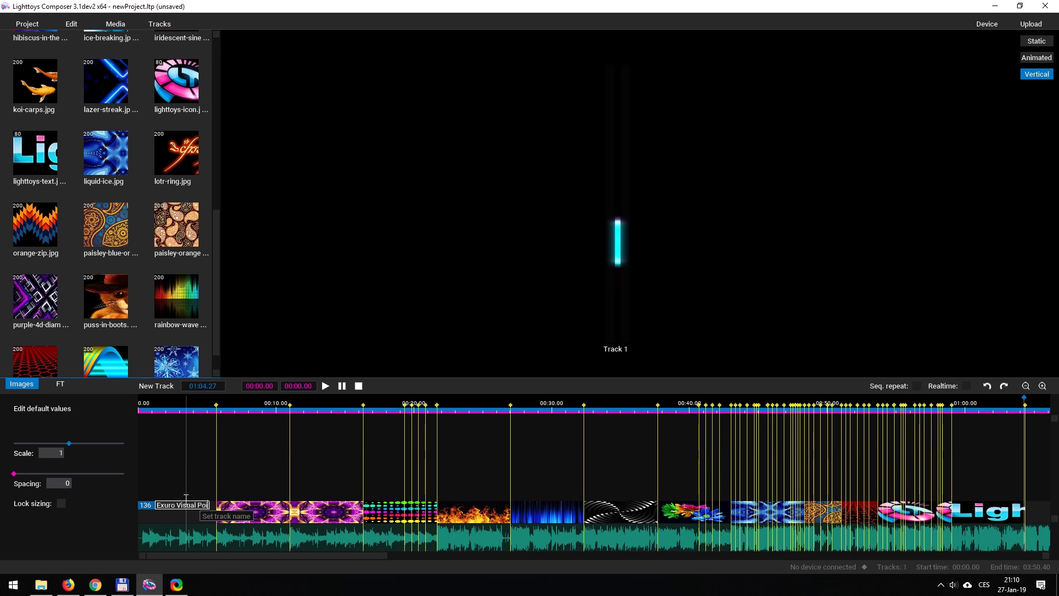
pyautogui.press('Return')
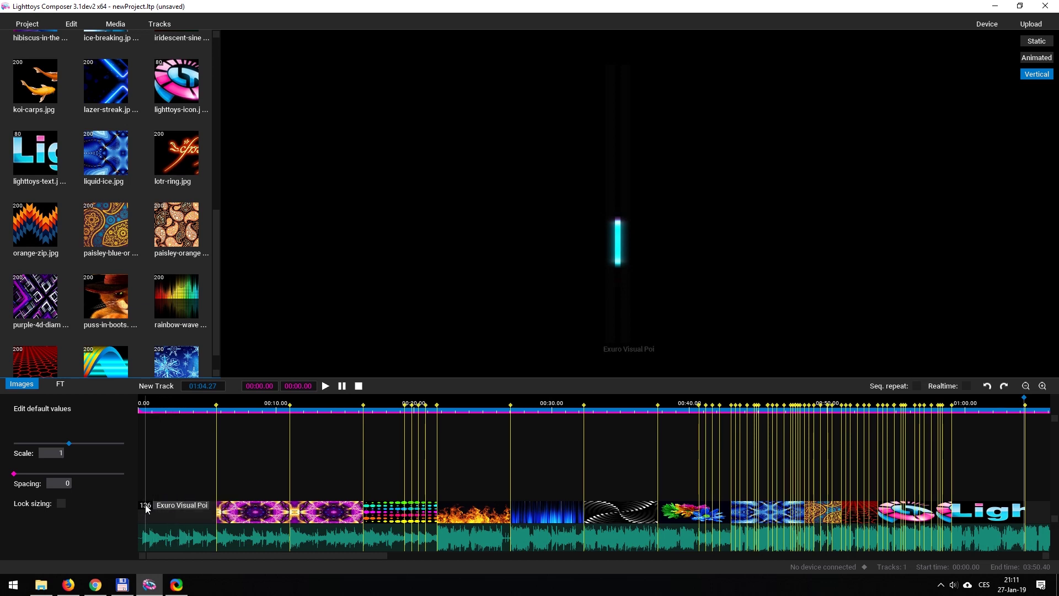
pyautogui.click(146, 506)
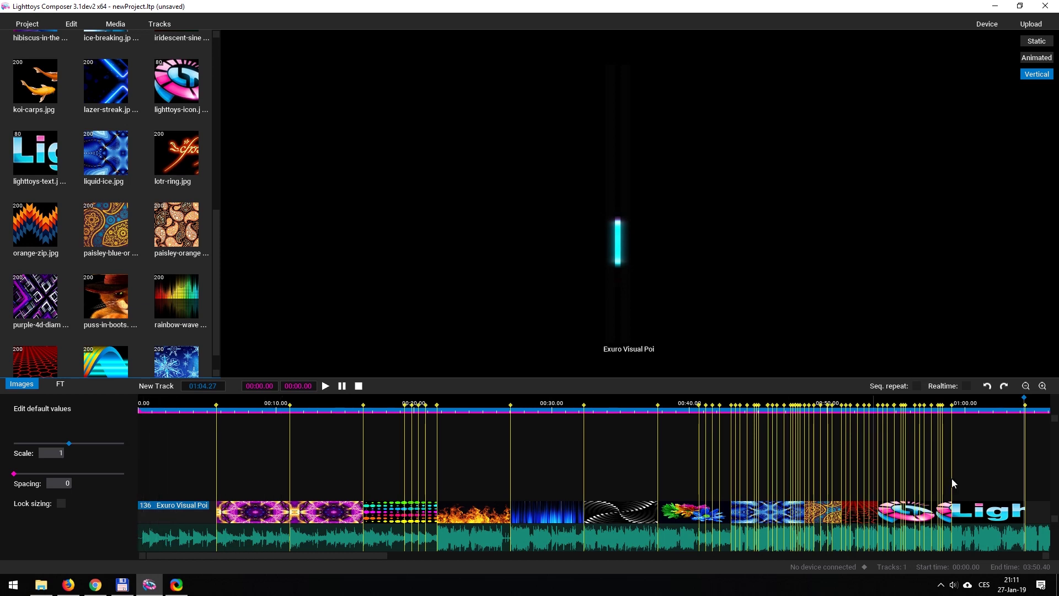
# Add a second track named Visual Maxi and set its device to VPoi V4 MAXI
pyautogui.click(162, 386)
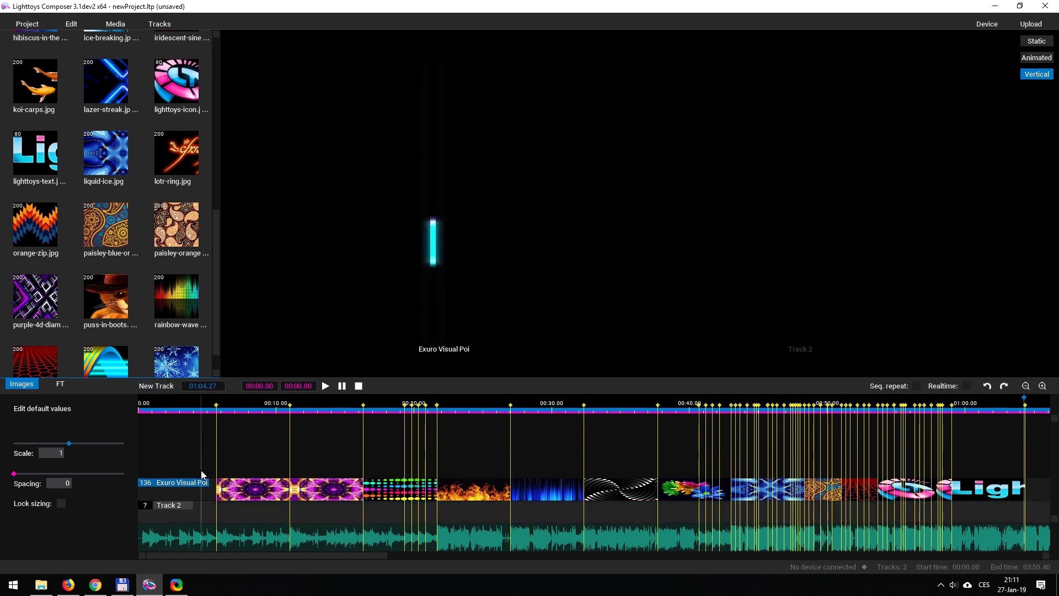
pyautogui.doubleClick(165, 505)
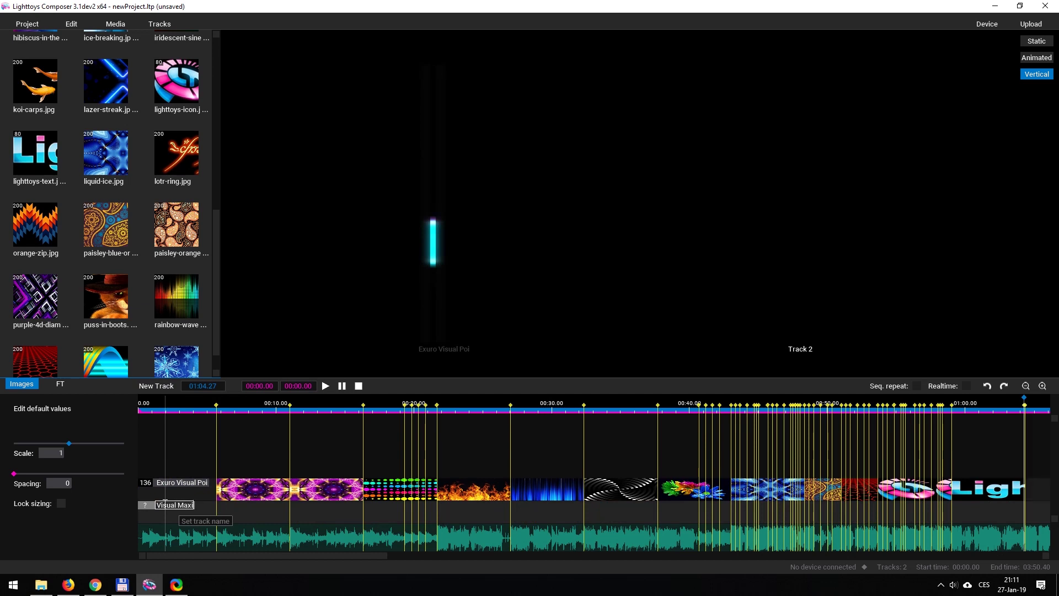
pyautogui.press('Return')
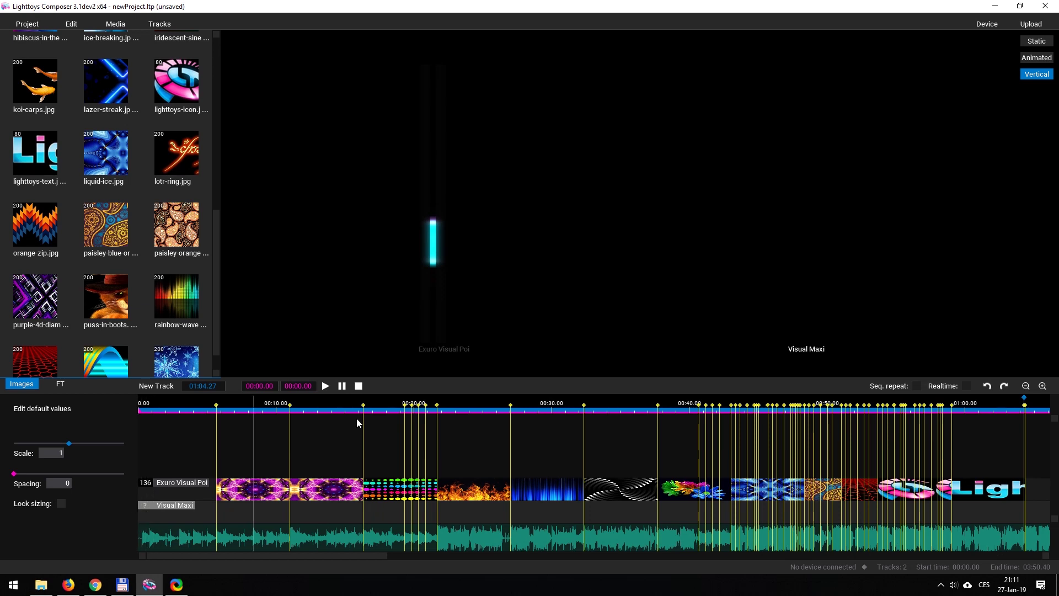
pyautogui.click(990, 25)
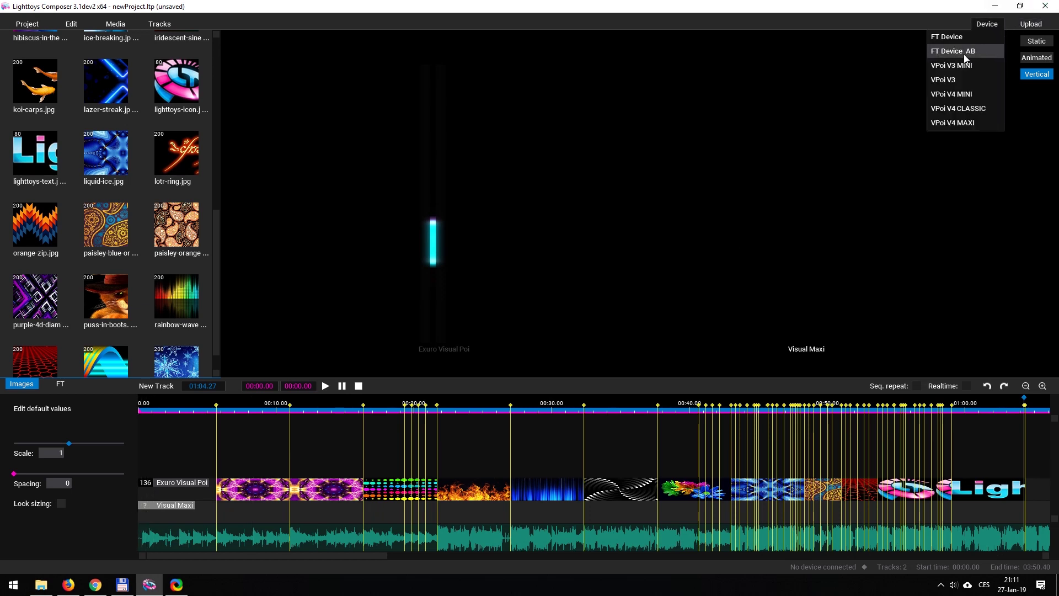
pyautogui.click(965, 122)
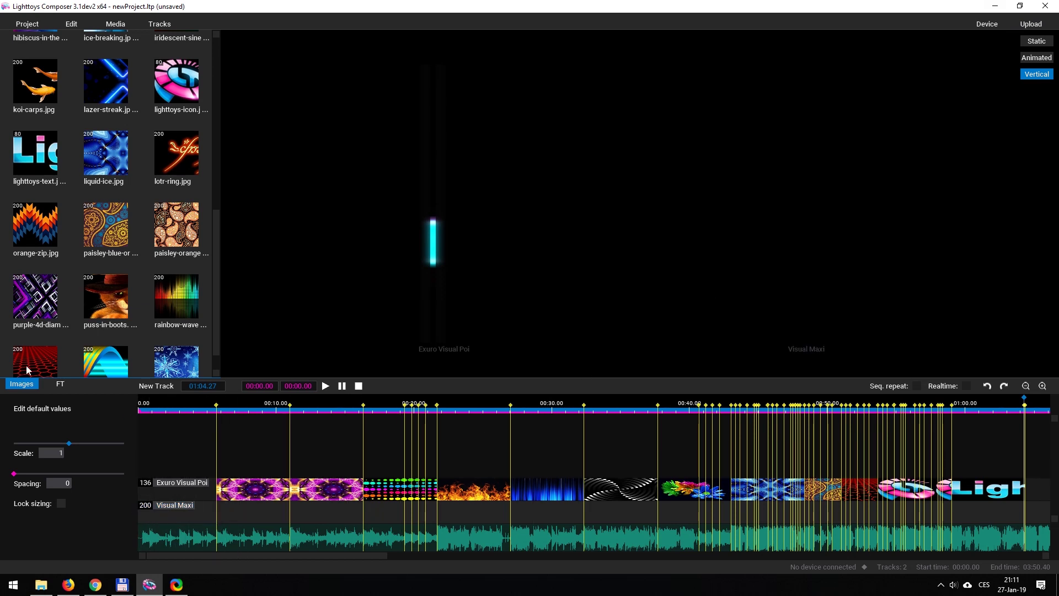
# Place emoji-heart-eyes.jpg on the Visual Maxi track at the first marker (00:05.68) and extend it to a 00:32.00 duration
pyautogui.scroll(6, 74, 251)
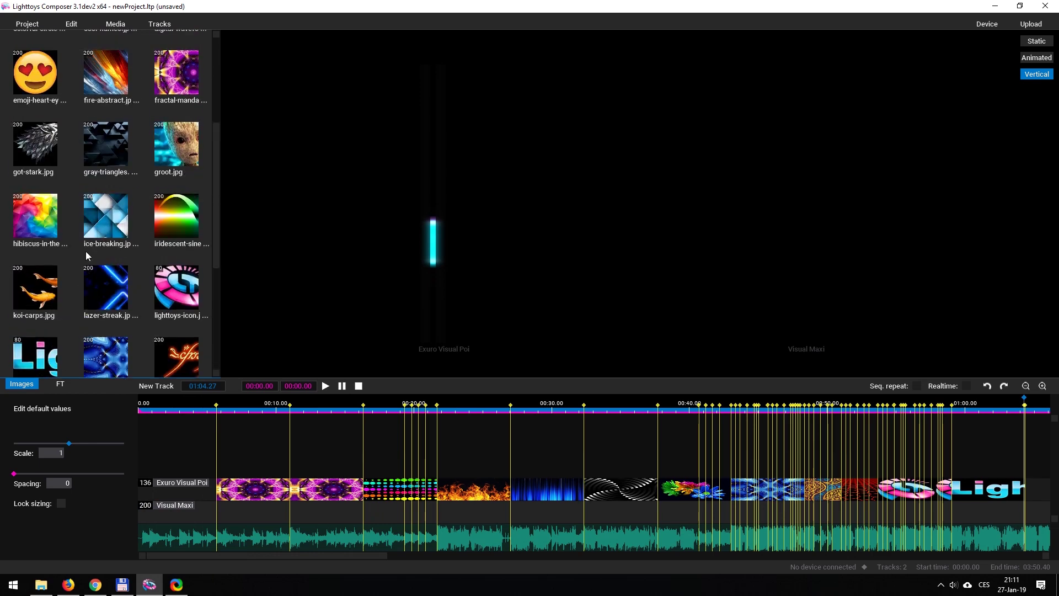
pyautogui.moveTo(43, 254); pyautogui.dragTo(216, 513)
pyautogui.moveTo(473, 513); pyautogui.dragTo(657, 513)
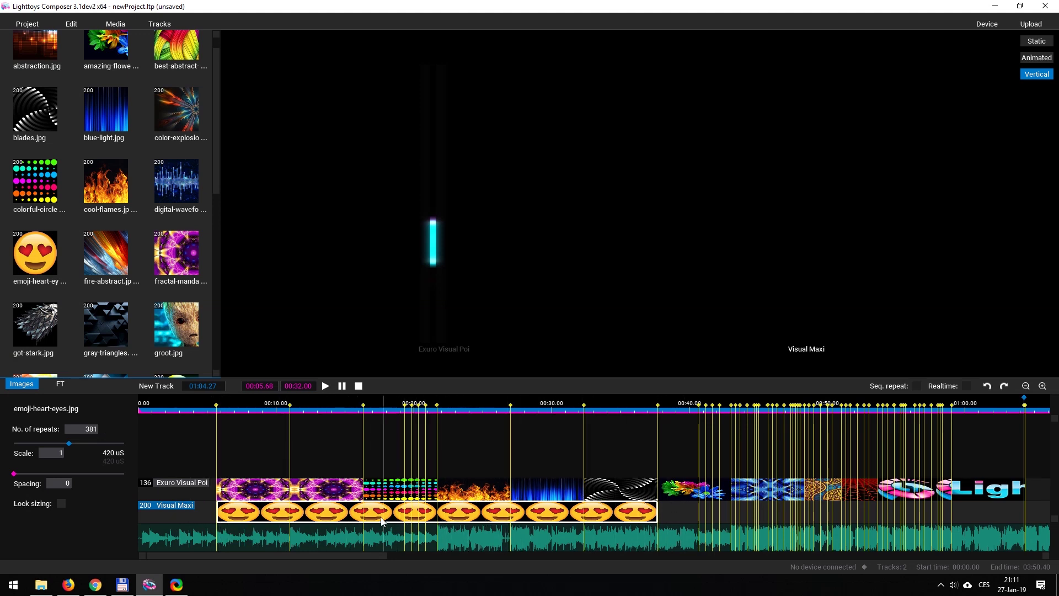
# Move the playhead to 00:23.88 within the flames section and turn on the Realtime display of the images
pyautogui.scroll(5, 333, 506)
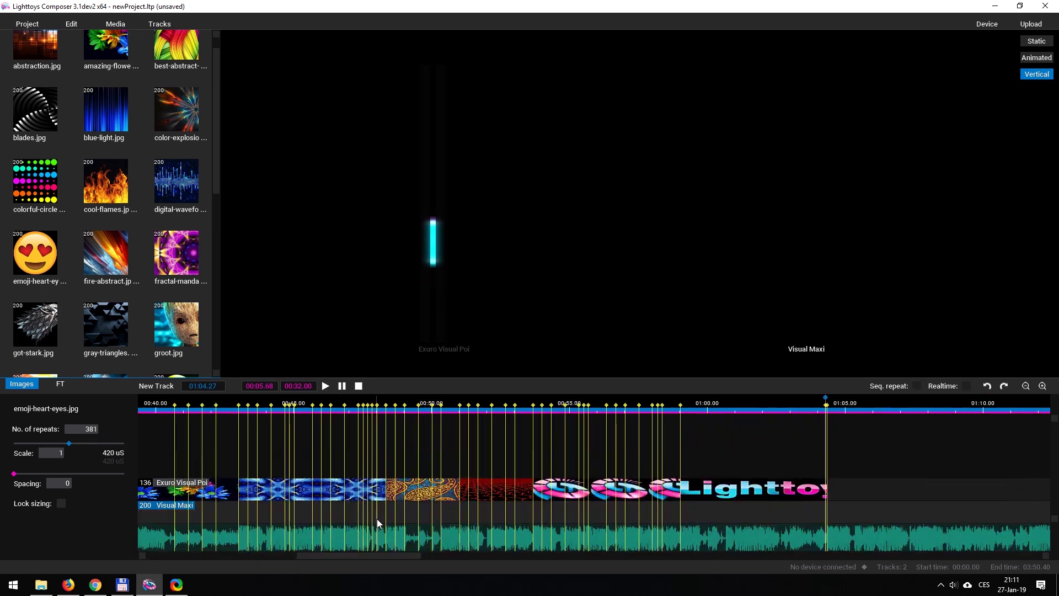
pyautogui.hscroll(-3, 389, 498)
pyautogui.click(325, 398)
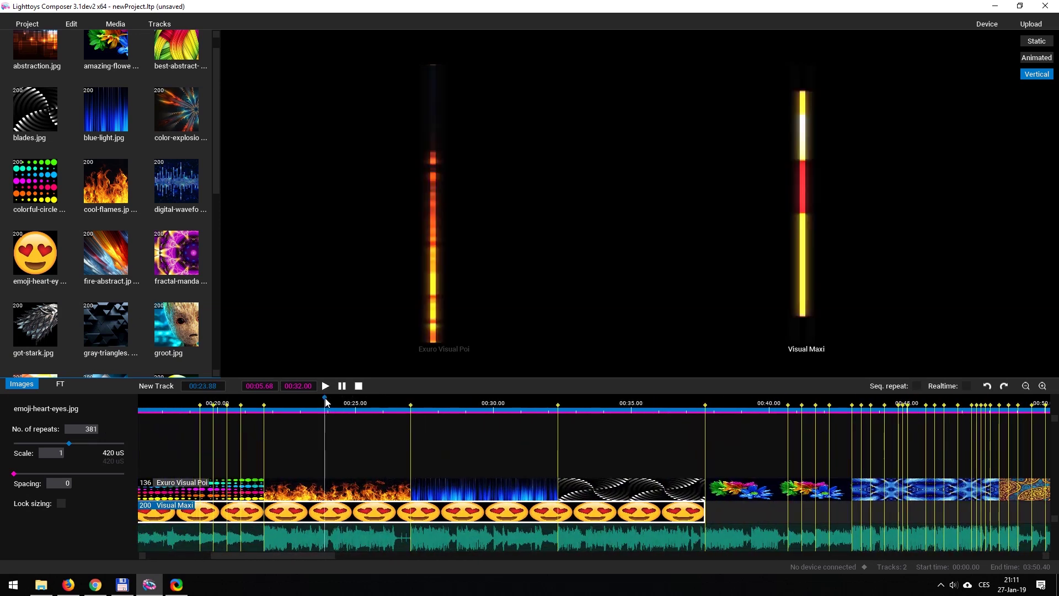
pyautogui.click(964, 385)
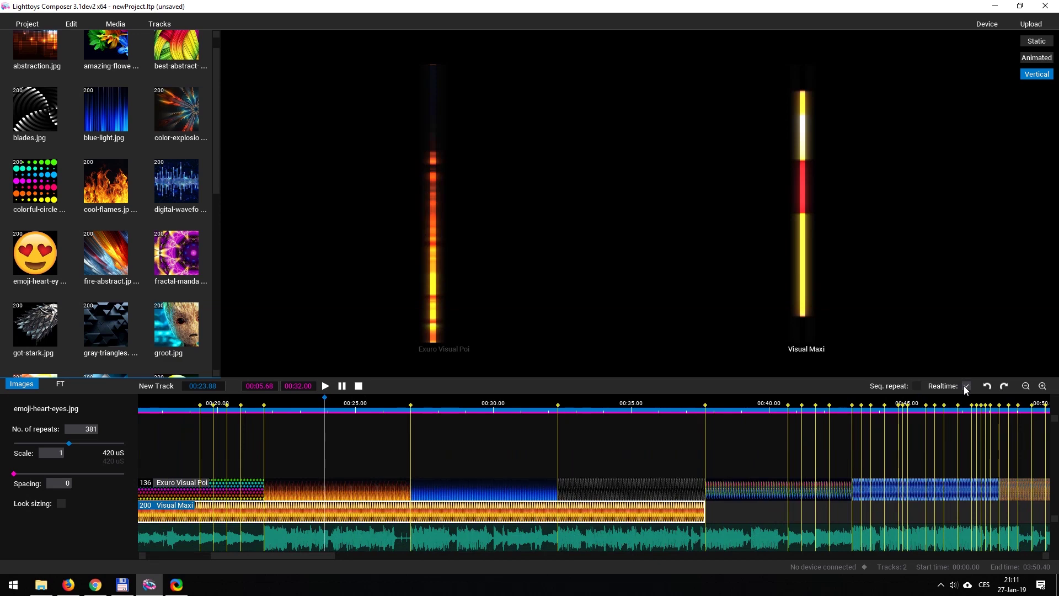
# Examine the real-time image repeats on both tracks at different zoom levels and times, previewing 00:20.75 and 00:05.24
pyautogui.hscroll(-3, 345, 522)
pyautogui.hscroll(-3, 348, 522)
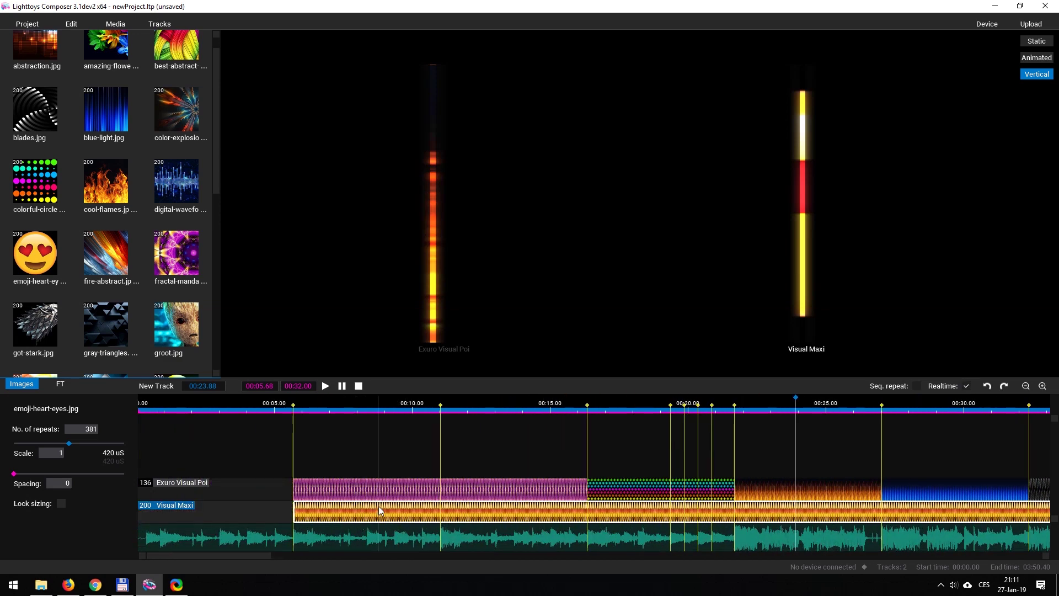
pyautogui.scroll(8, 528, 507)
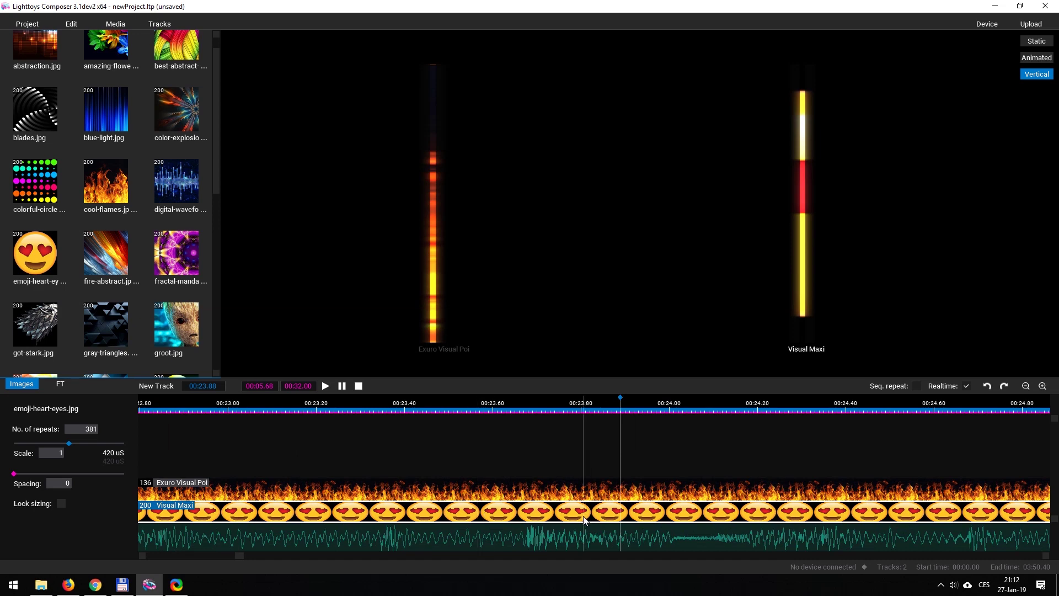
pyautogui.hscroll(-5, 584, 519)
pyautogui.hscroll(-15, 575, 514)
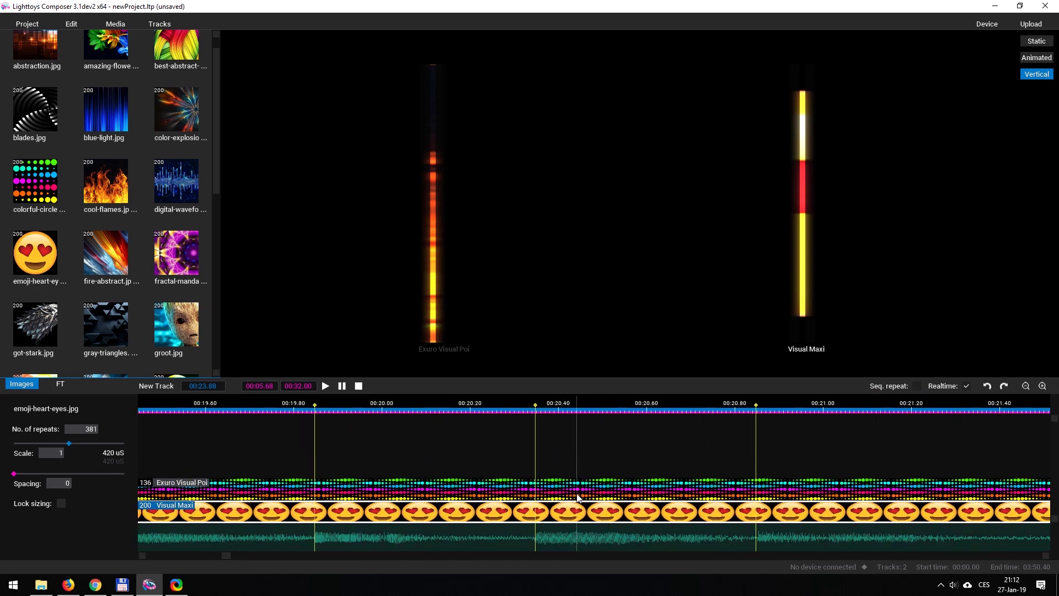
pyautogui.hscroll(-20, 577, 498)
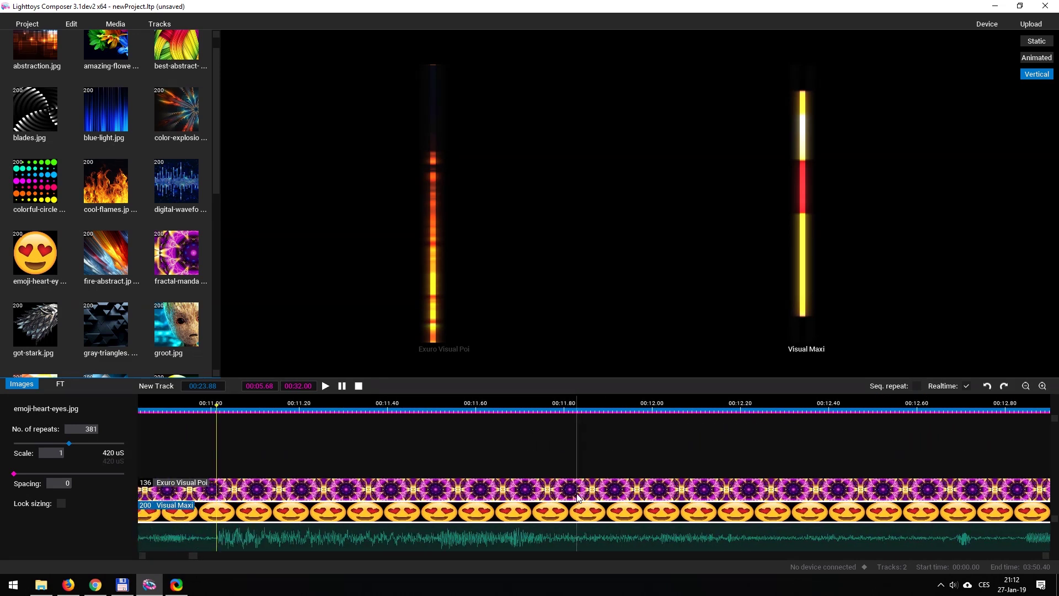
pyautogui.hscroll(20, 578, 498)
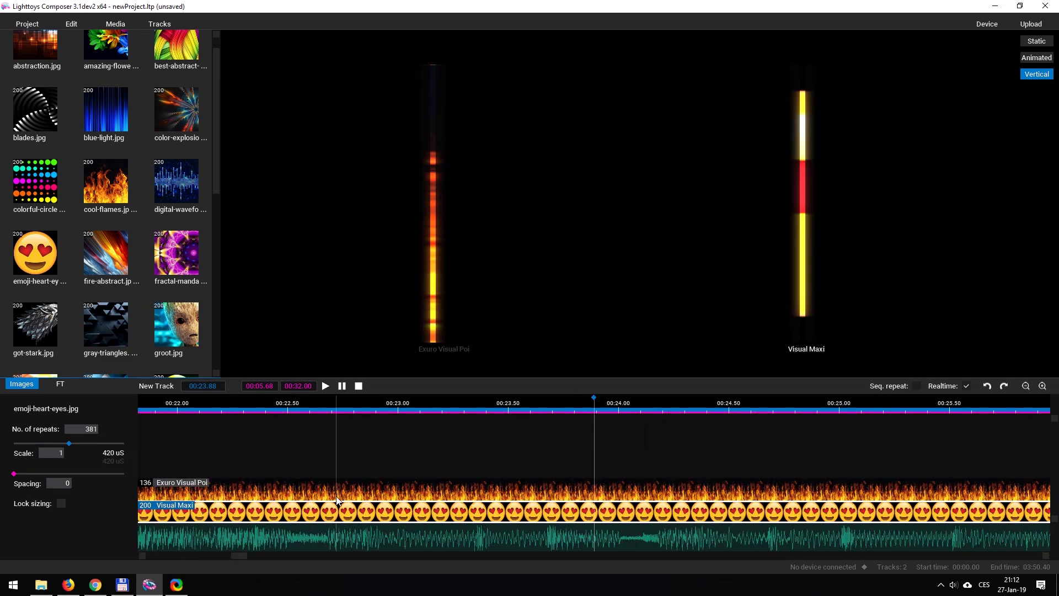
pyautogui.hscroll(-8, 338, 501)
pyautogui.click(225, 395)
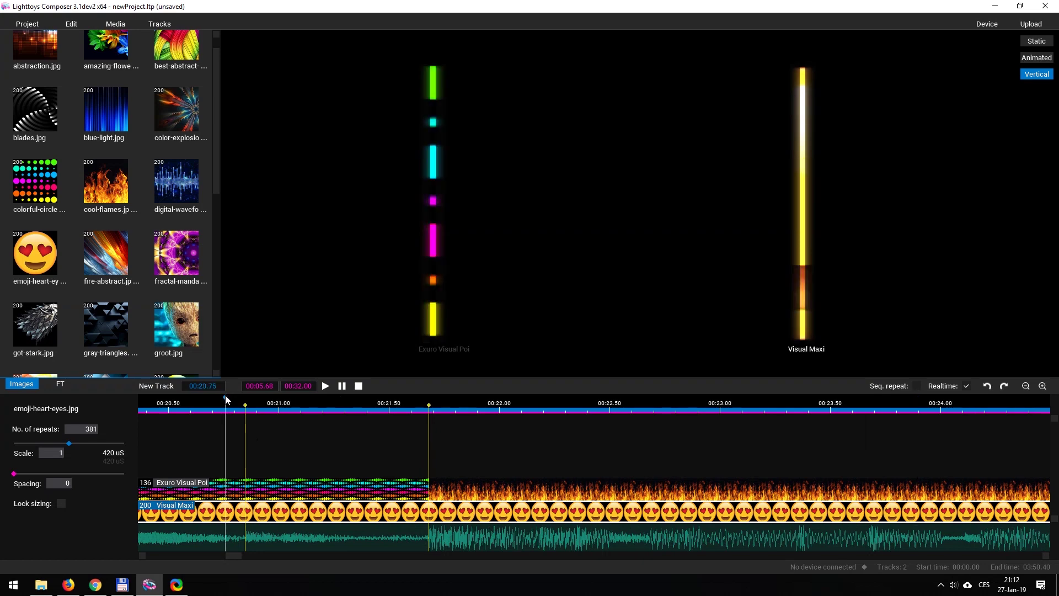
pyautogui.scroll(-10, 229, 419)
pyautogui.click(210, 419)
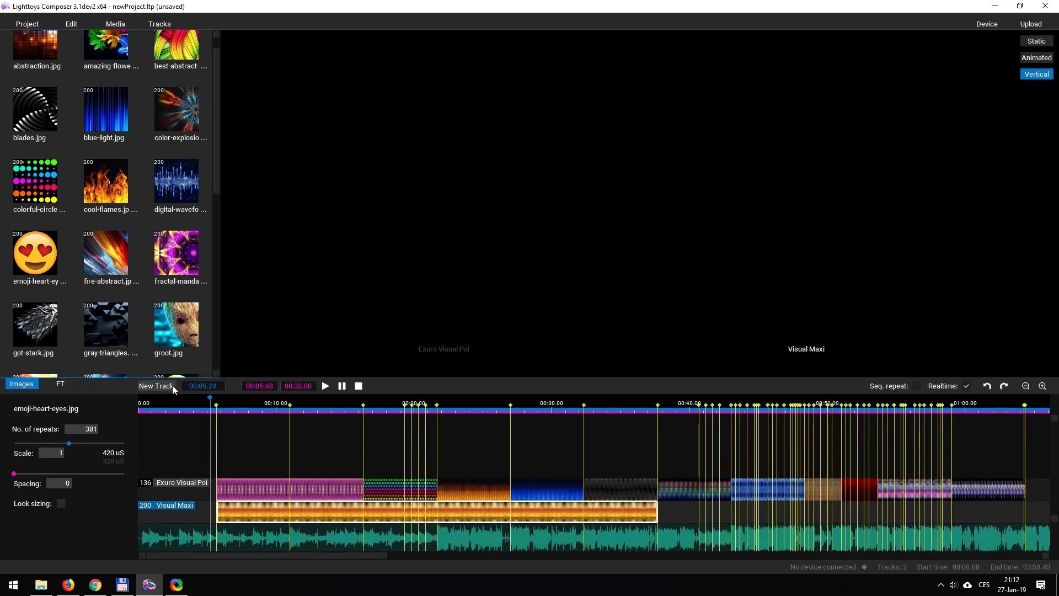
# Duplicate the Visual Maxi track together with its emoji image
pyautogui.click(144, 482)
pyautogui.click(149, 25)
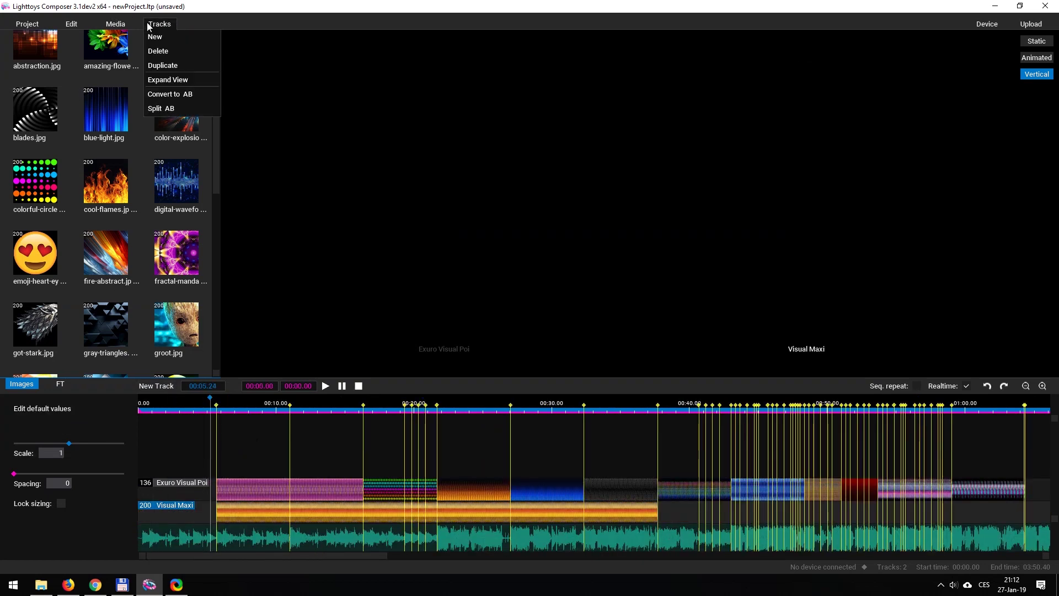
pyautogui.click(163, 65)
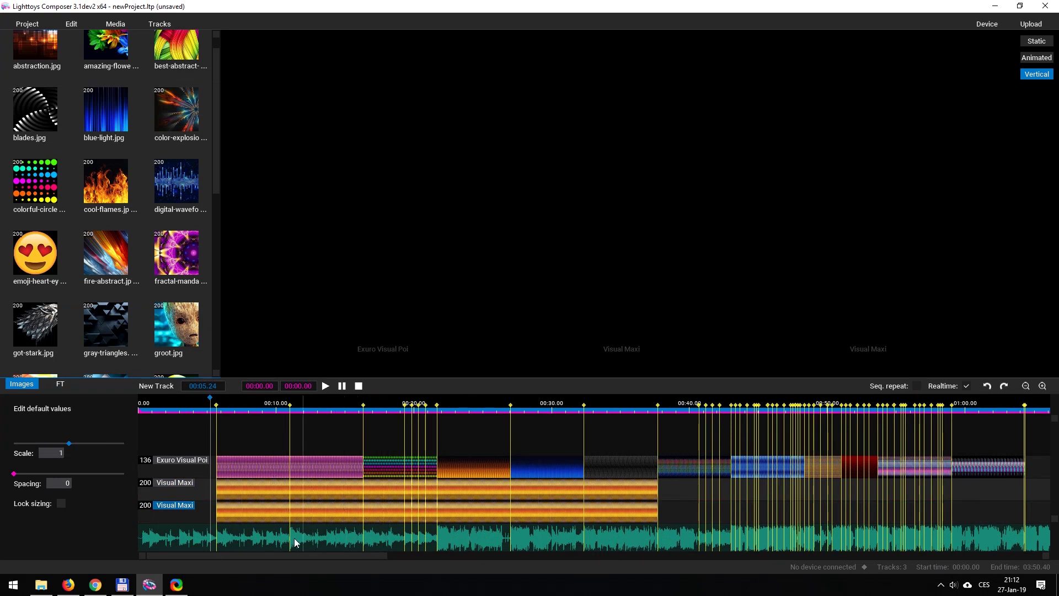
# Rename the duplicated Visual Maxi track as Visual Mini
pyautogui.click(234, 510)
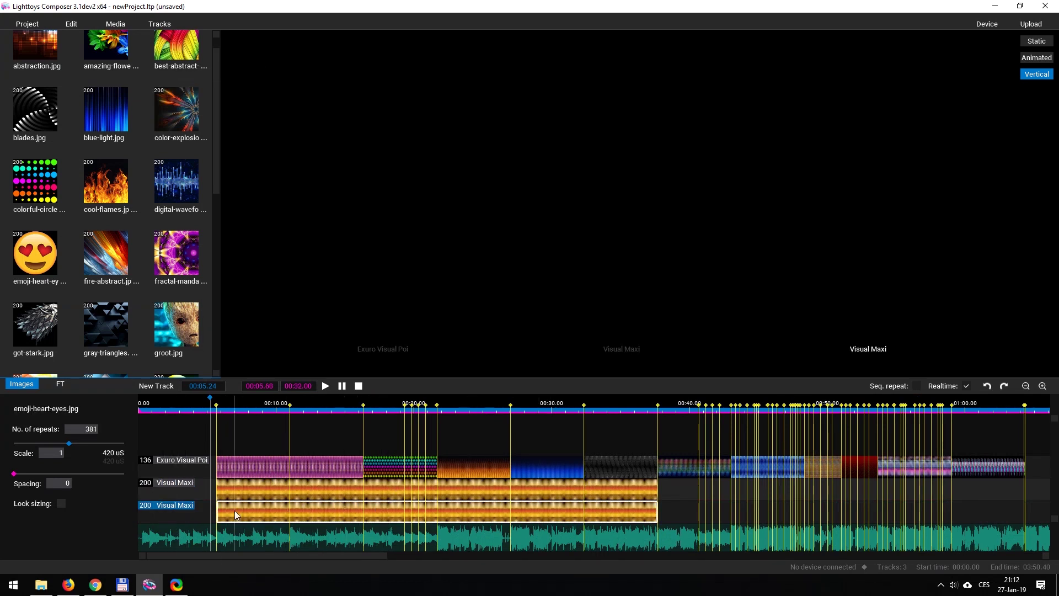
pyautogui.click(172, 504)
pyautogui.doubleClick(185, 504)
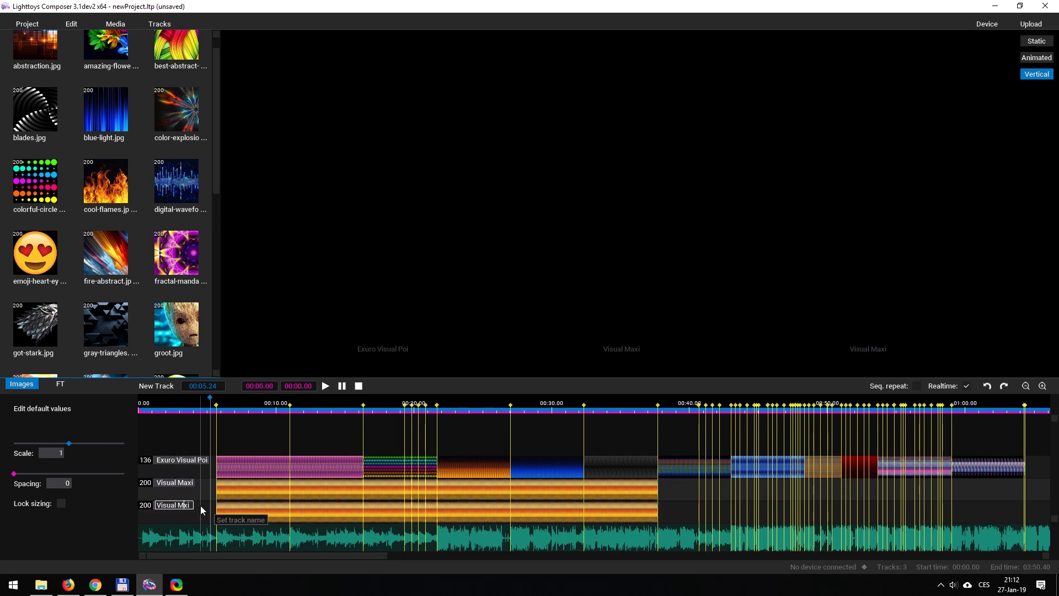
pyautogui.click(152, 515)
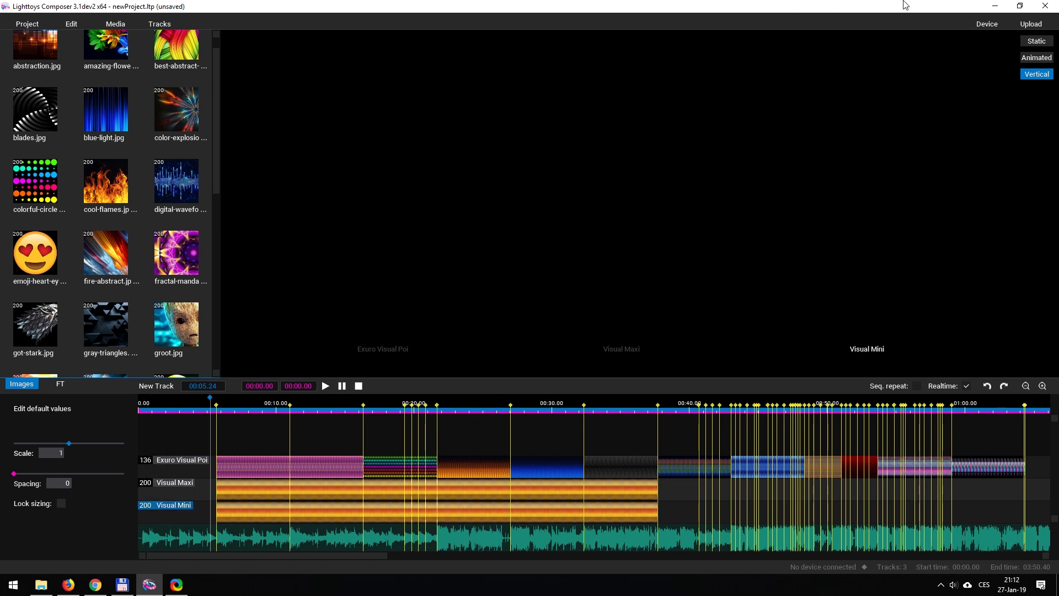
# Set the Visual Mini track's device to VPoi V4 MINI
pyautogui.click(987, 26)
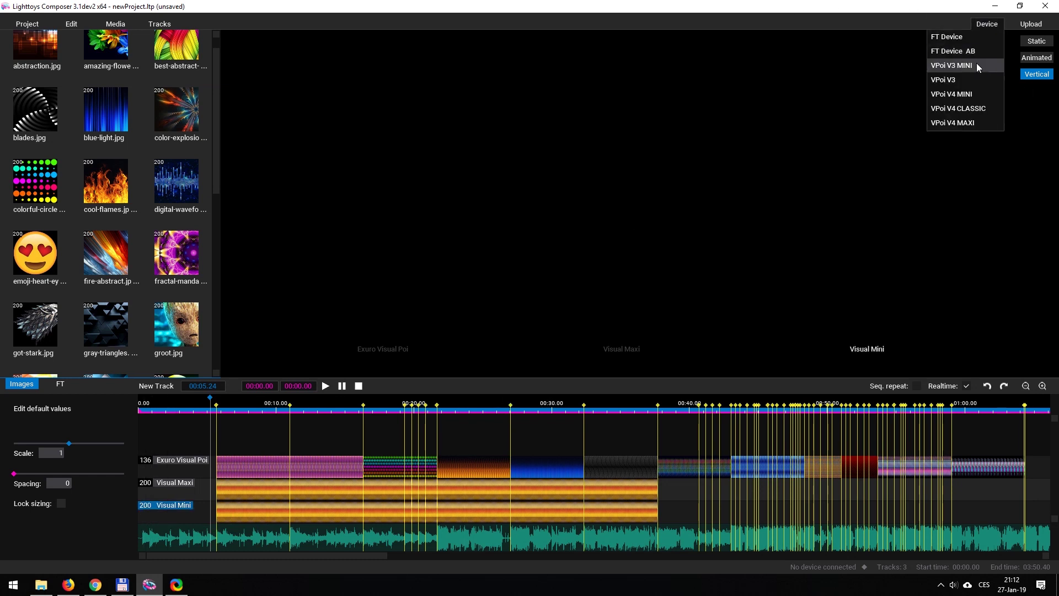
pyautogui.click(964, 95)
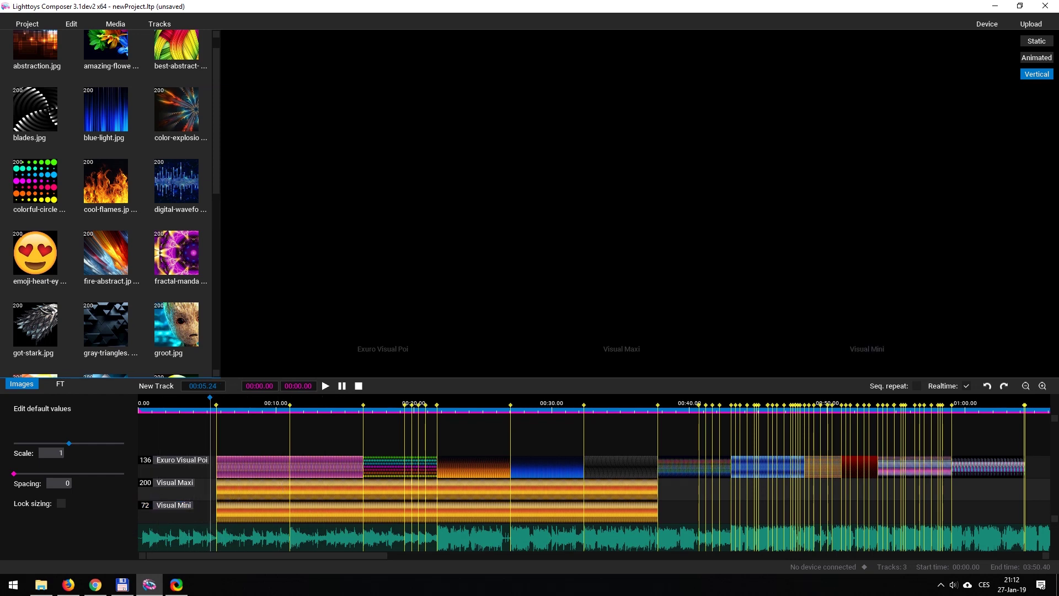
pyautogui.scroll(4, 272, 517)
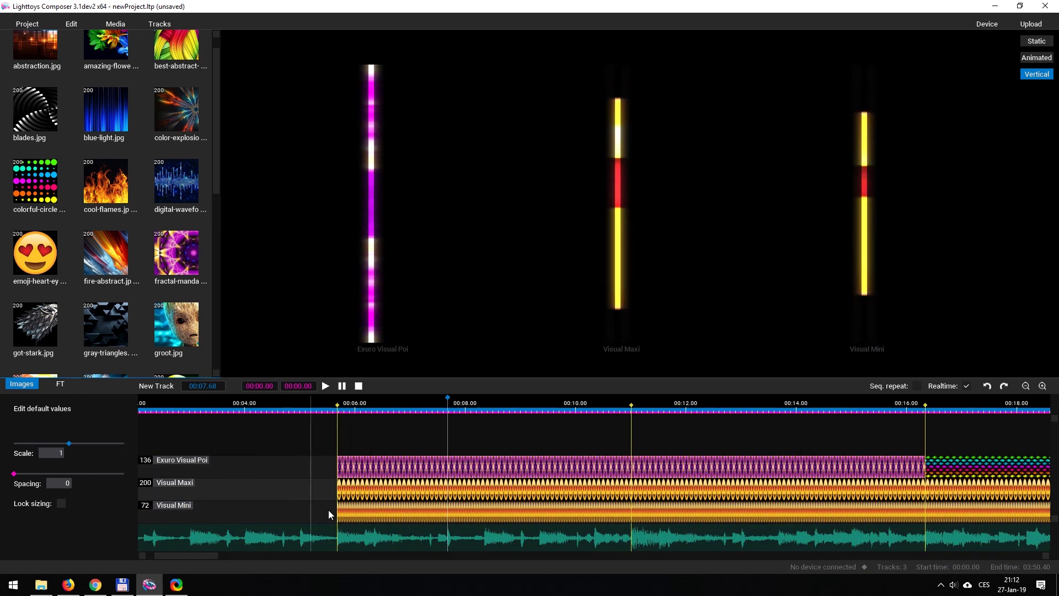
# Compare the emoji image on the Visual Maxi and Visual Mini tracks up close, using the animated preview
pyautogui.scroll(4, 326, 508)
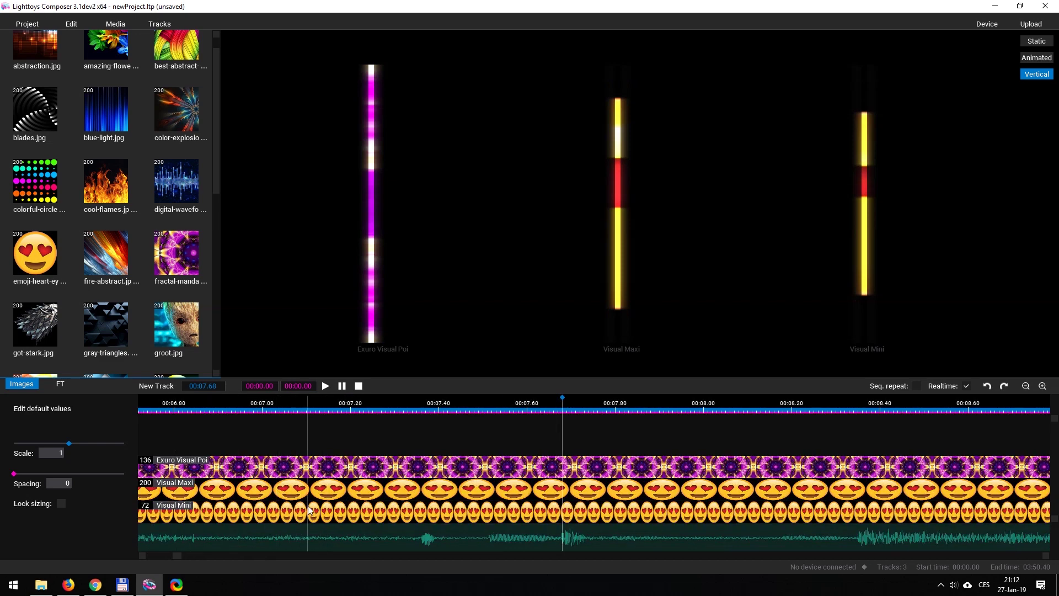
pyautogui.click(264, 498)
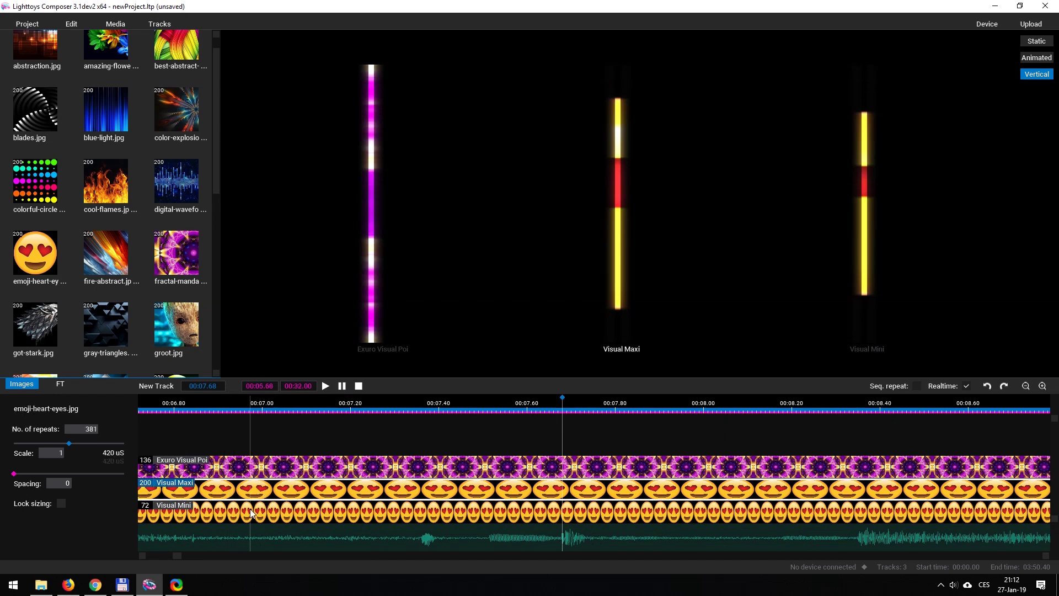
pyautogui.click(252, 517)
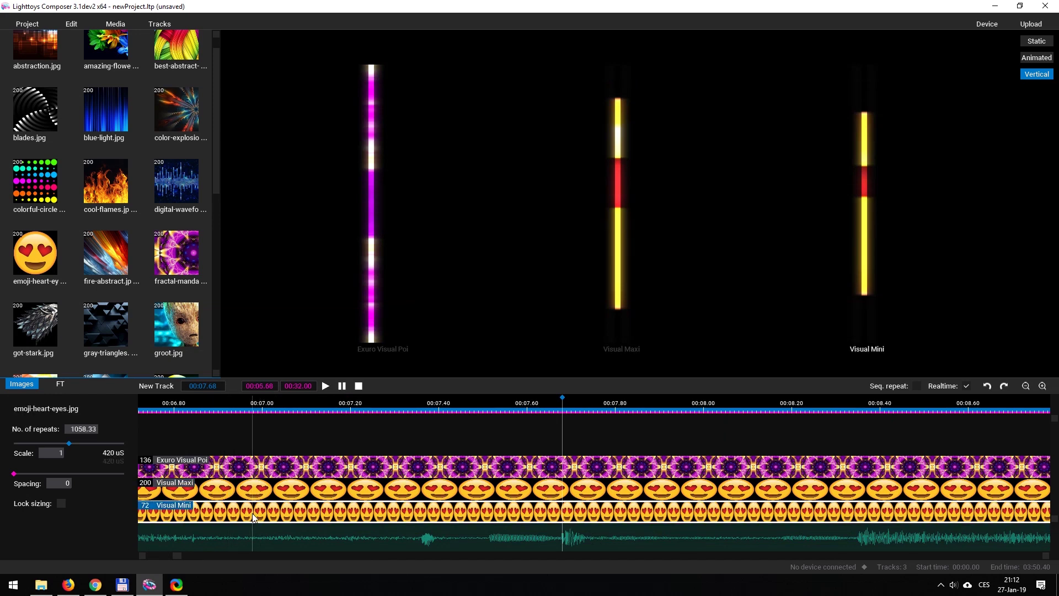
pyautogui.click(1038, 57)
pyautogui.click(279, 488)
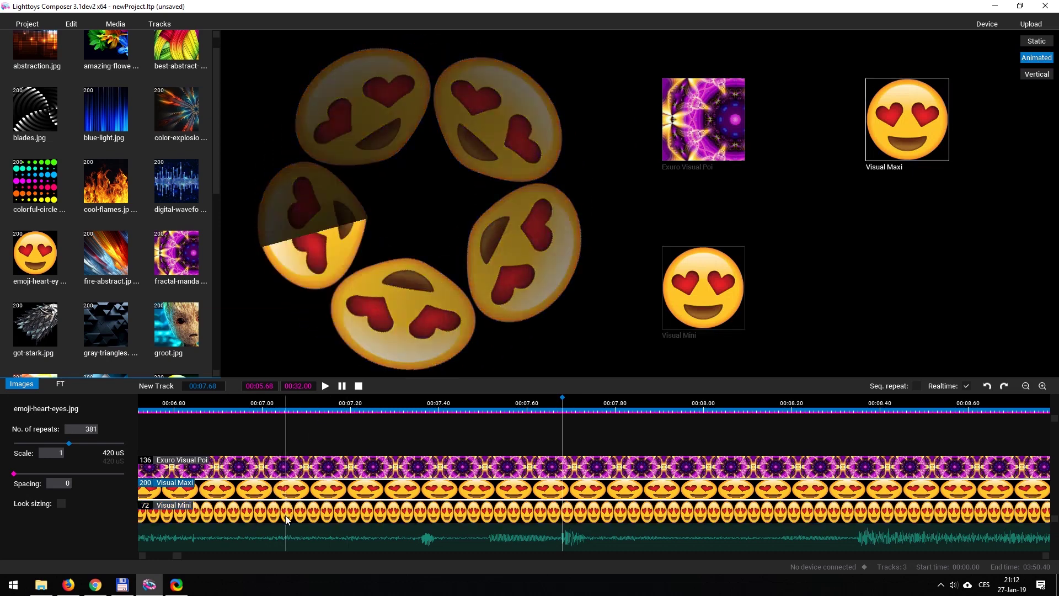
pyautogui.click(285, 516)
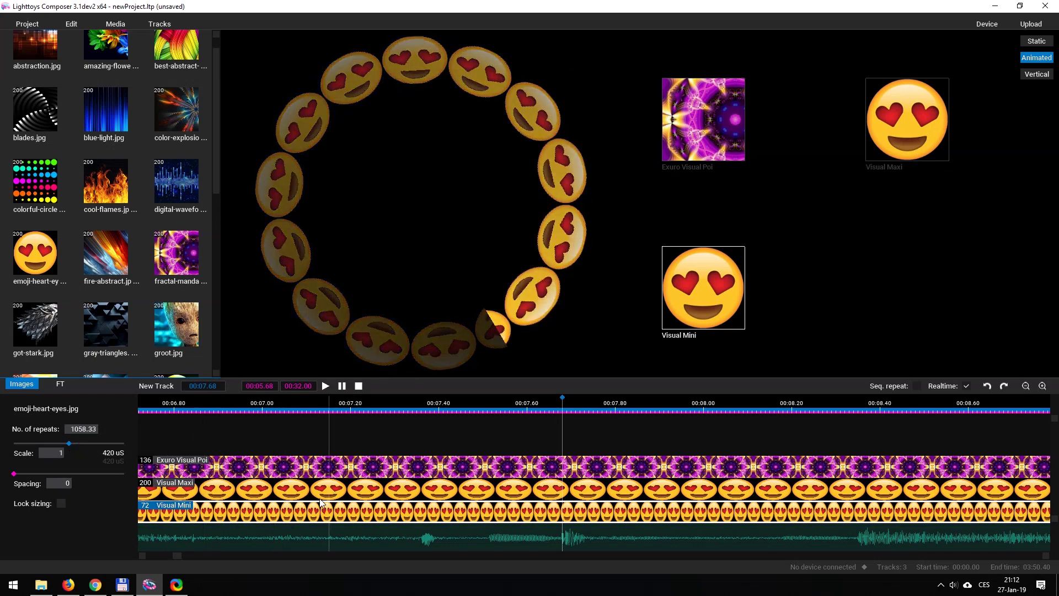
pyautogui.click(161, 489)
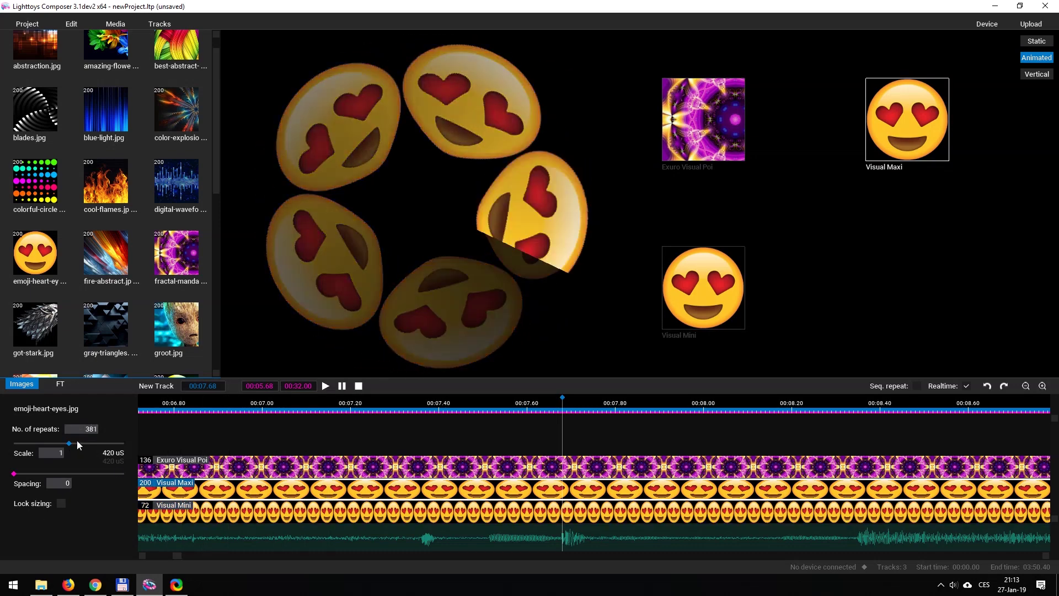
pyautogui.click(188, 506)
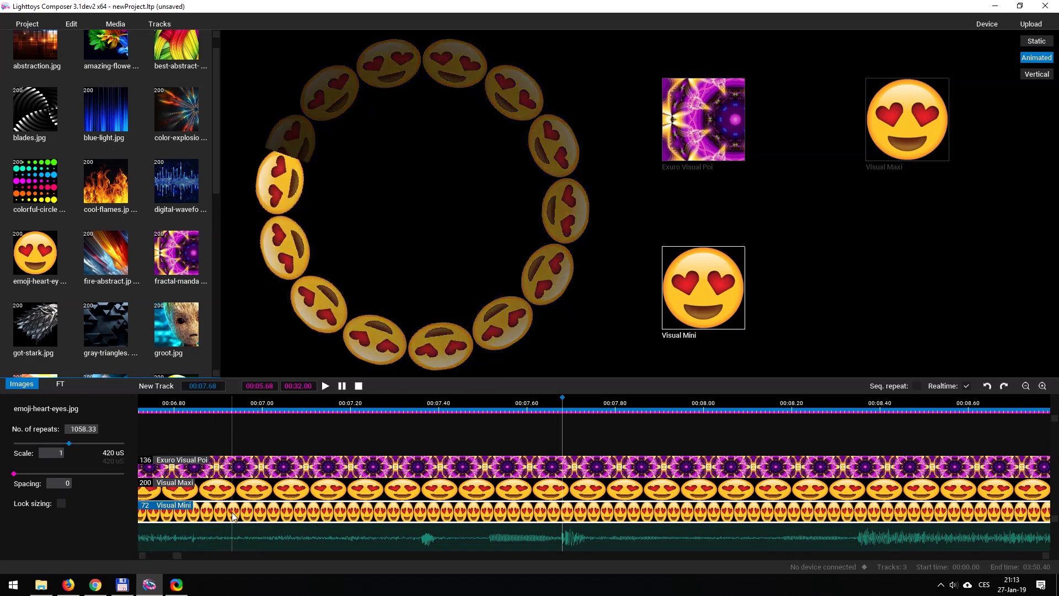
# Delete the emoji image from the Visual Mini track
pyautogui.scroll(-2, 280, 511)
pyautogui.scroll(1, 278, 507)
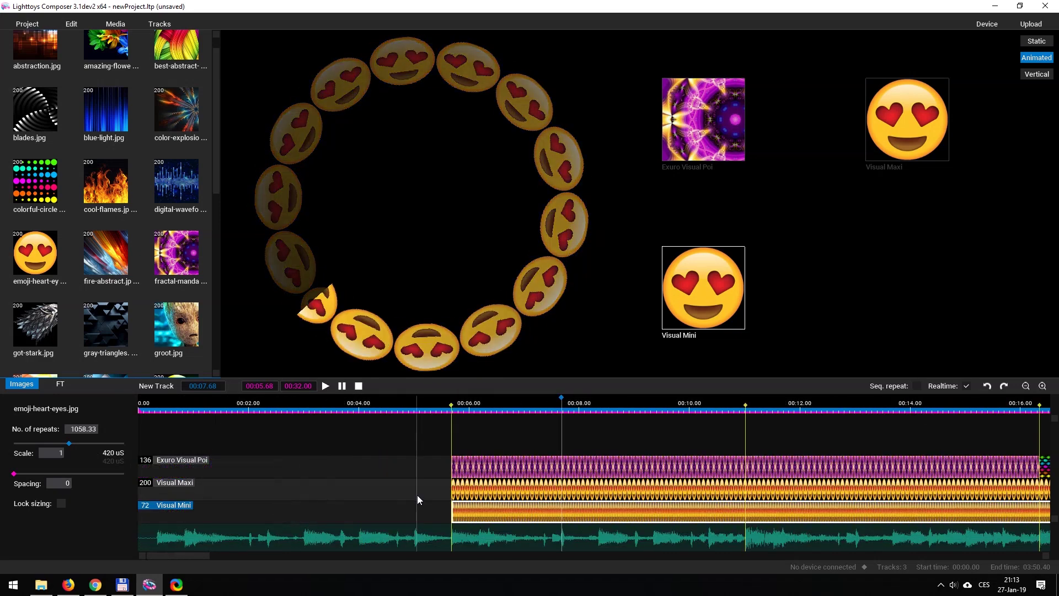
pyautogui.scroll(-2, 484, 519)
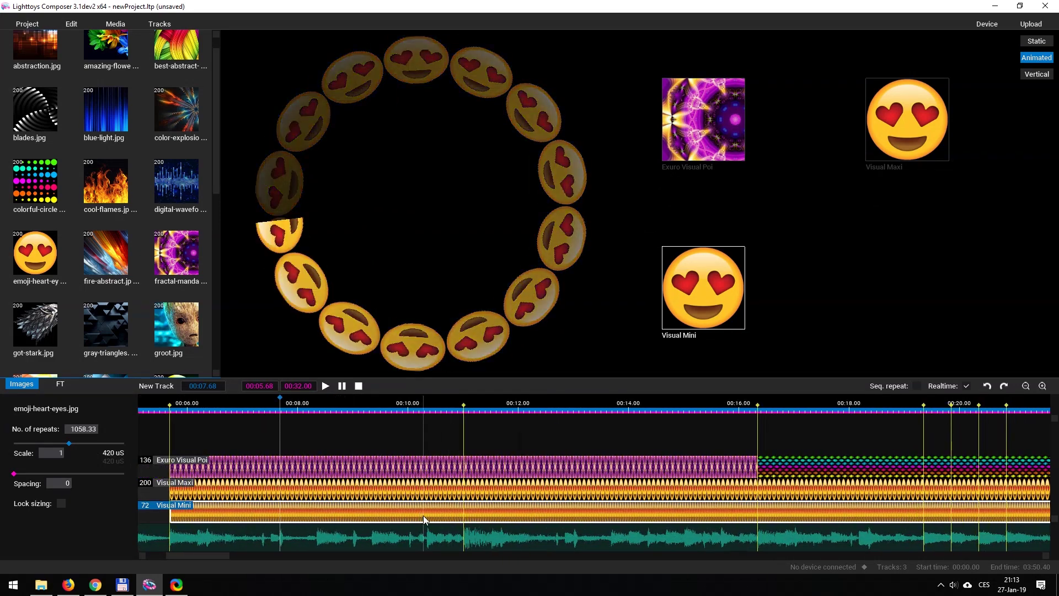
pyautogui.press('Delete')
# Lock the sizing of the Visual Maxi emoji image and copy it onto the Visual Mini track at the same time
pyautogui.click(235, 495)
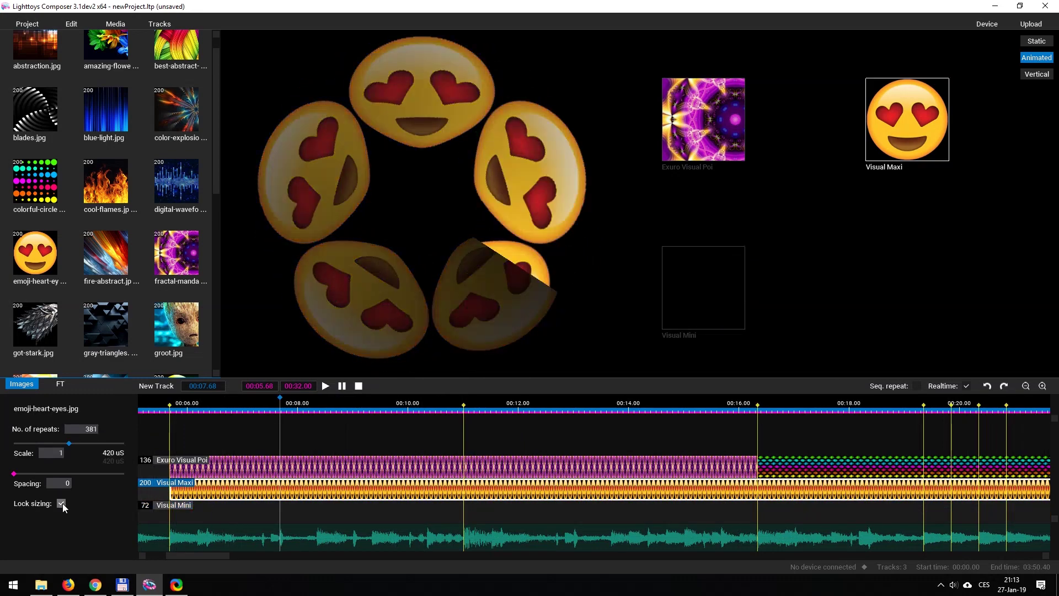
pyautogui.click(62, 503)
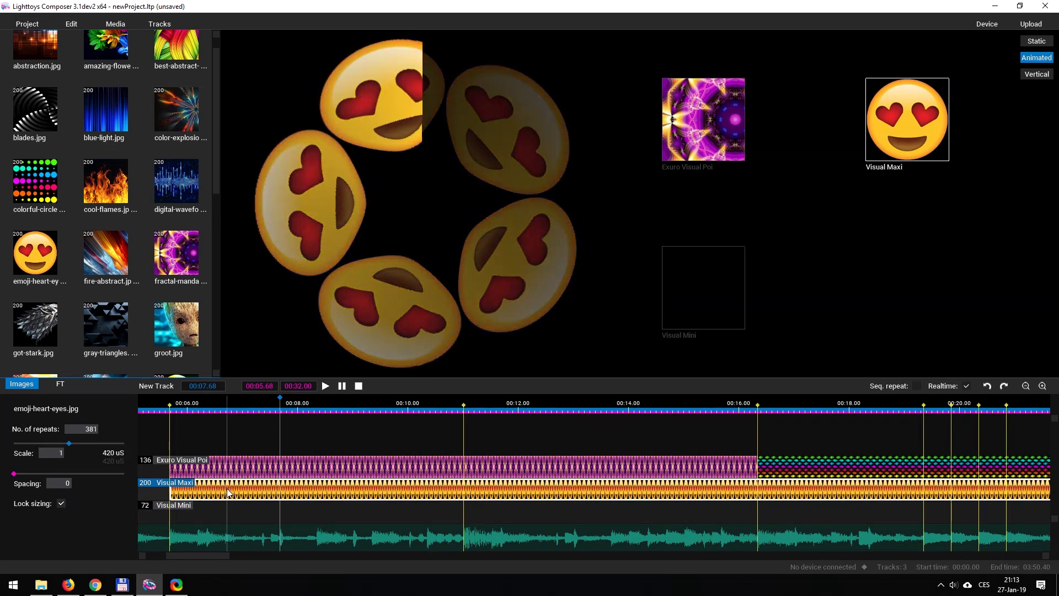
pyautogui.moveTo(228, 492); pyautogui.dragTo(225, 512)
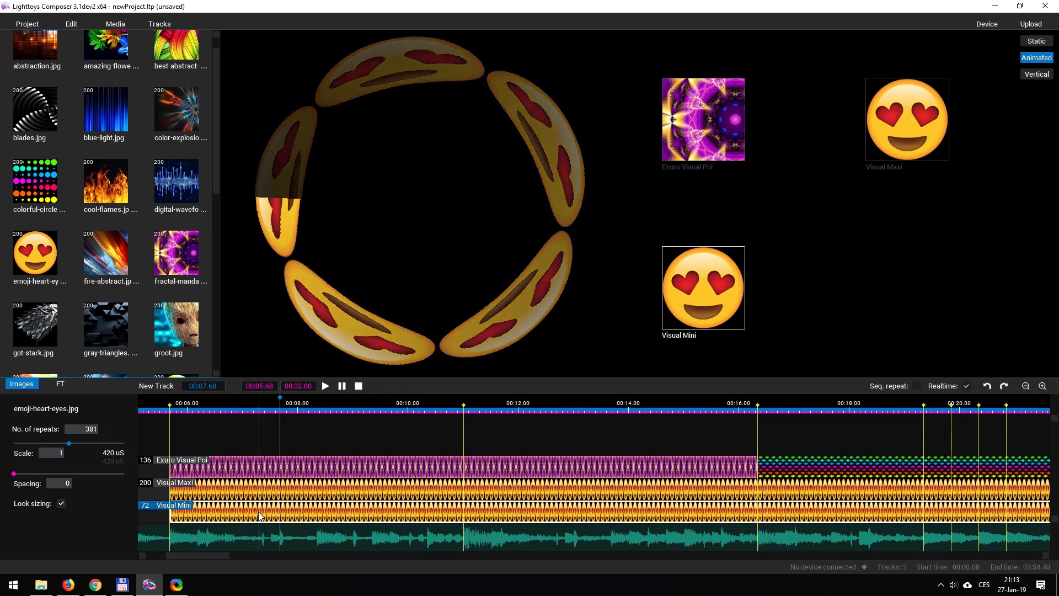
# Compare the size-locked emoji repeats on the Visual Maxi and Visual Mini tracks around the first marker
pyautogui.scroll(3, 270, 513)
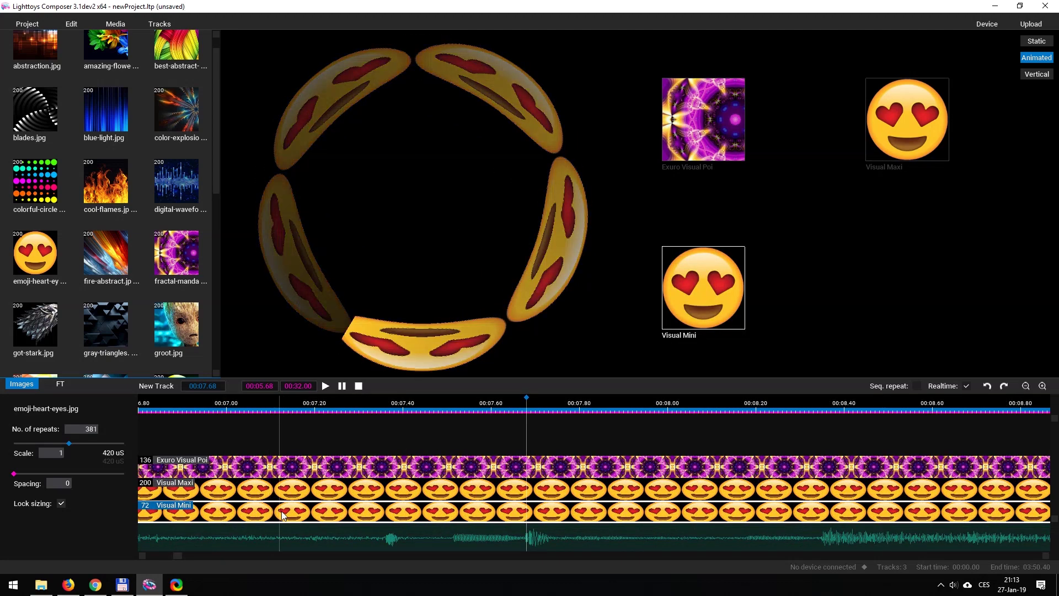
pyautogui.hscroll(-5, 283, 511)
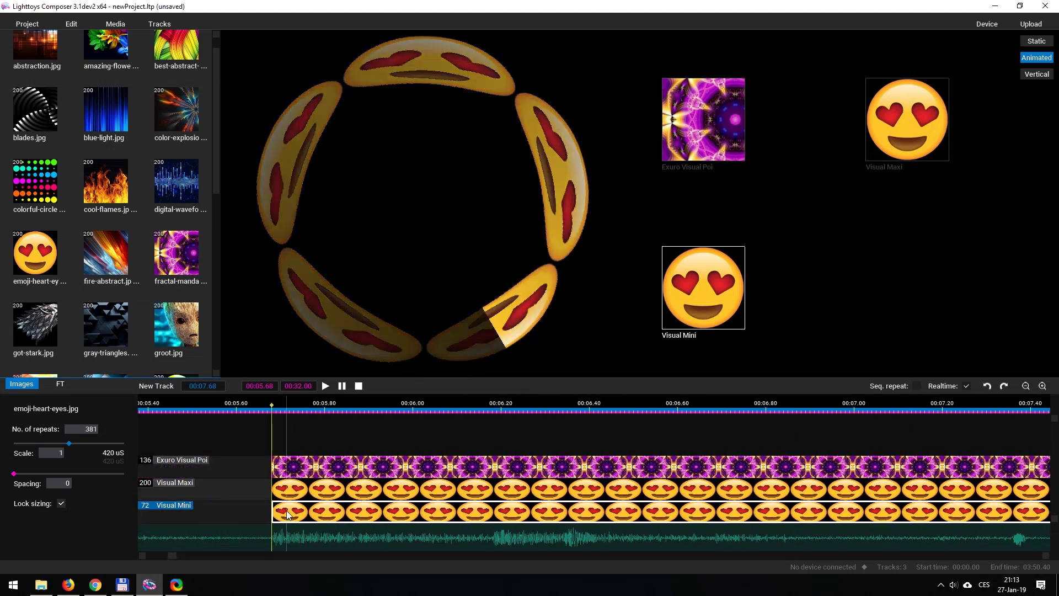
pyautogui.hscroll(-1, 283, 511)
pyautogui.click(287, 489)
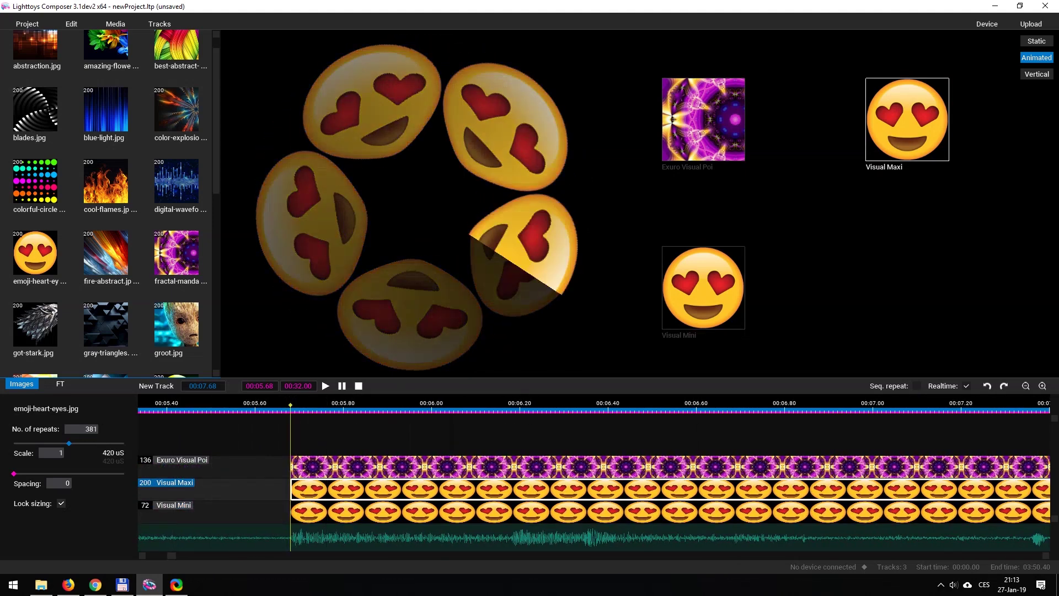
pyautogui.click(220, 510)
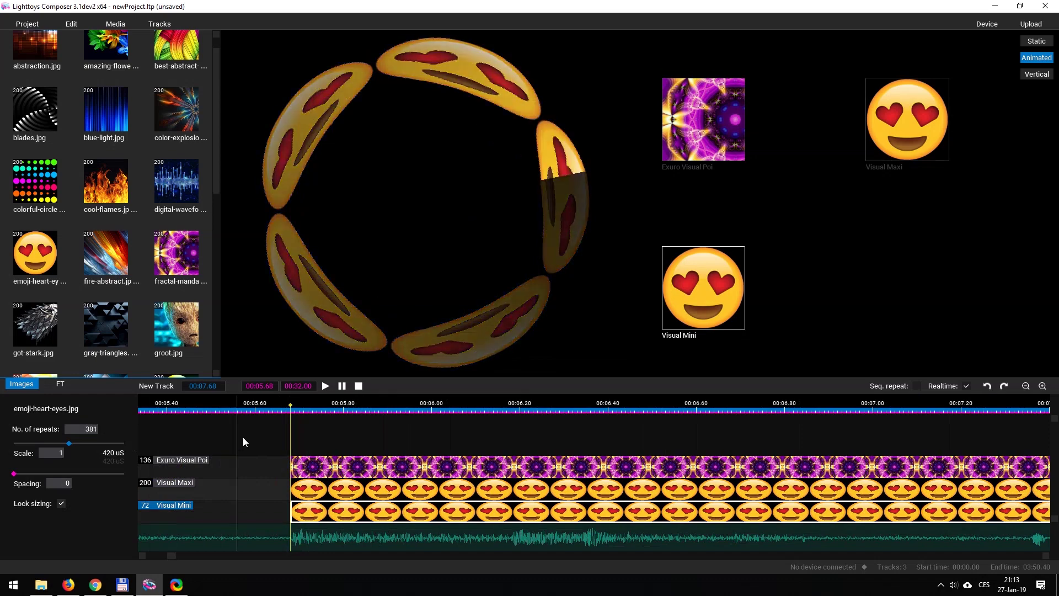
# Delete the emoji images from both the Visual Maxi and Visual Mini tracks
pyautogui.scroll(-2, 368, 500)
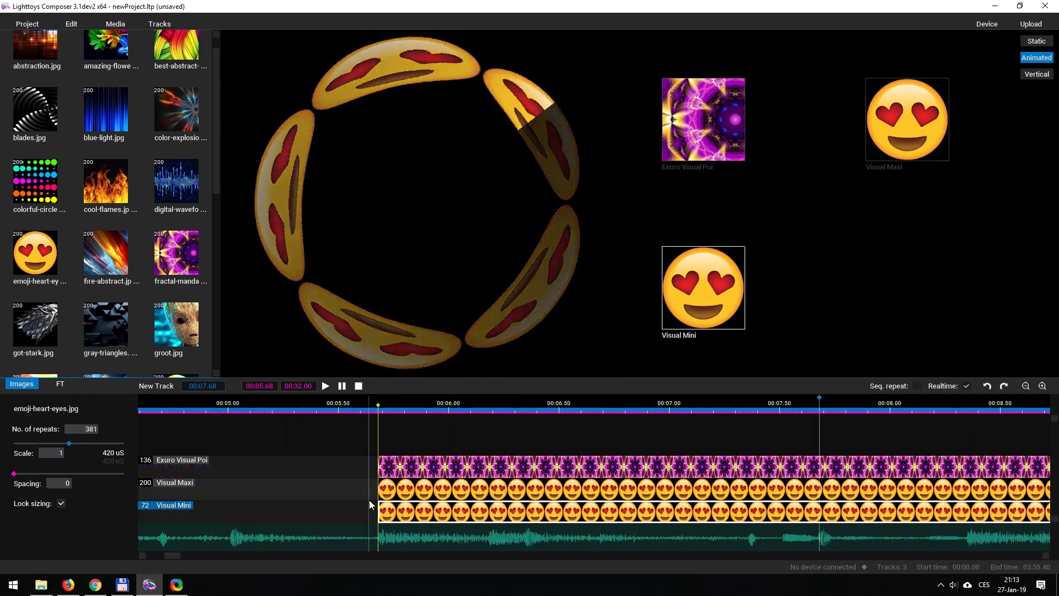
pyautogui.scroll(-3, 371, 501)
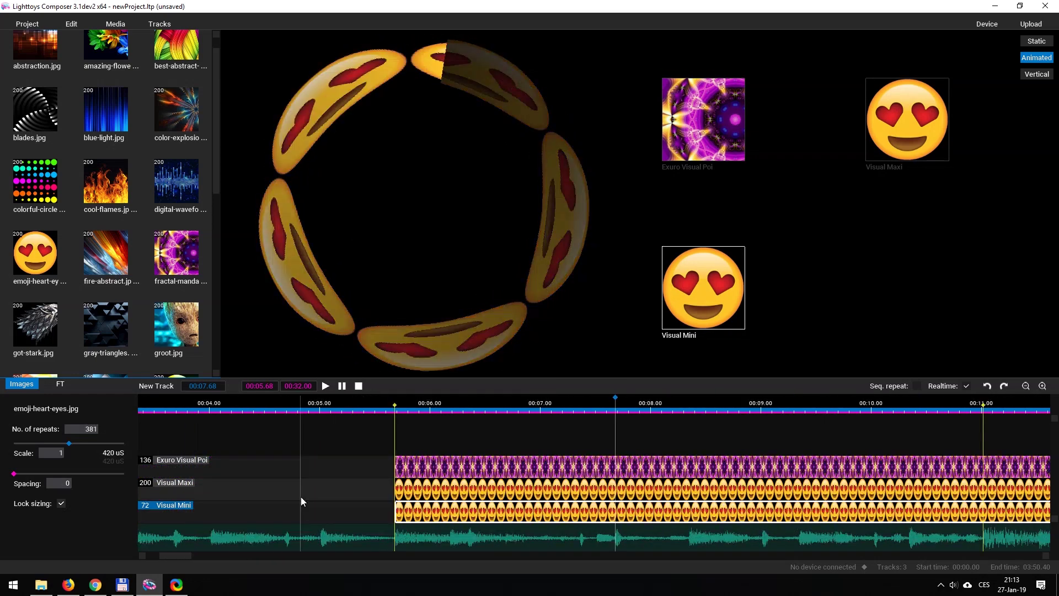
pyautogui.click(497, 490)
pyautogui.press('Delete')
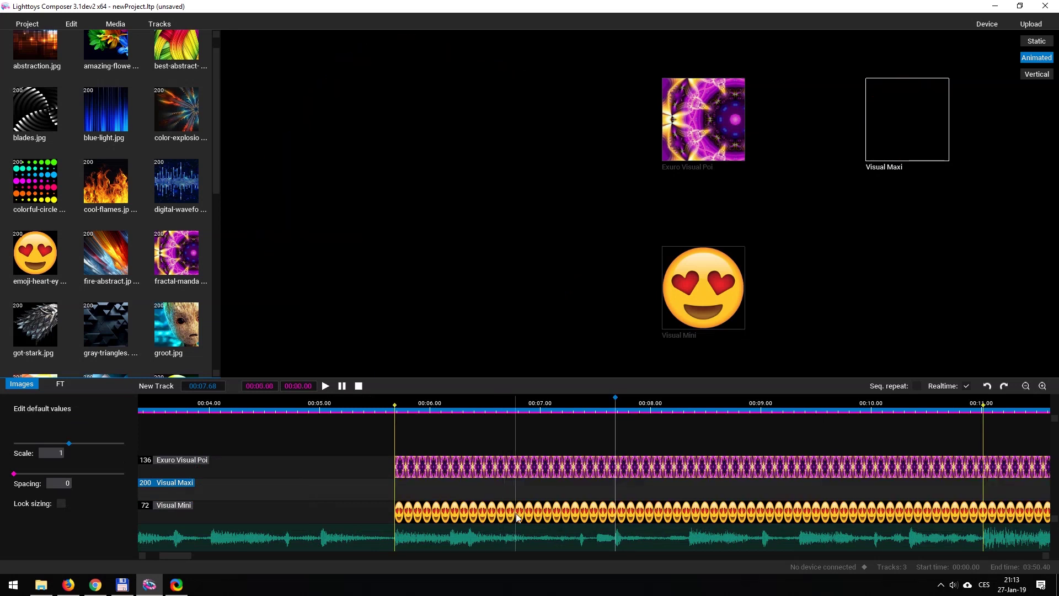
pyautogui.click(517, 513)
pyautogui.press('Delete')
# Open the Simple Patterns folder inside the Desktop's LT Composer 3 folder as the image library
pyautogui.scroll(-2, 352, 510)
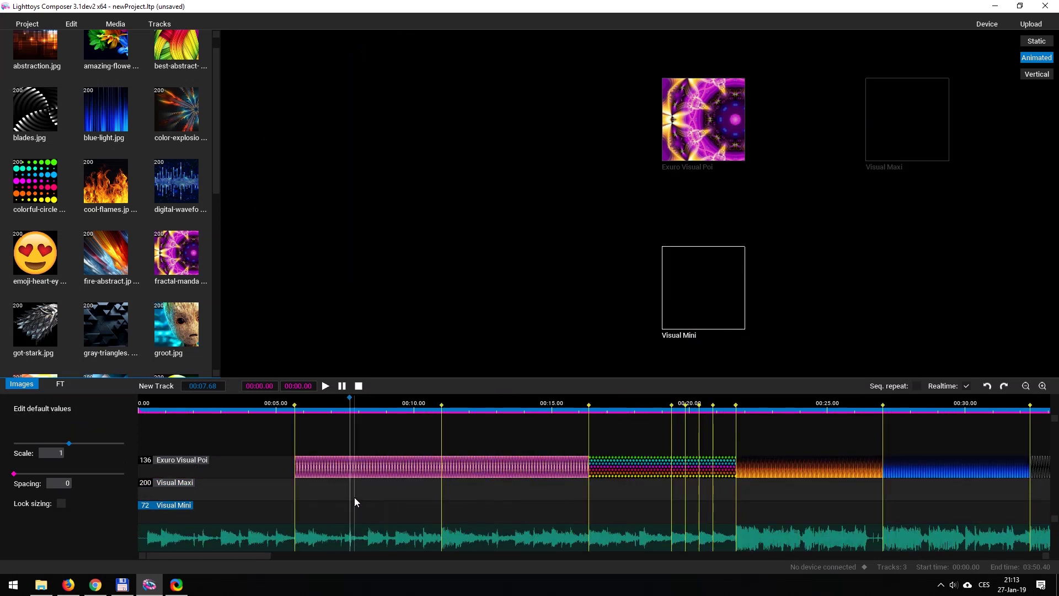
pyautogui.scroll(-4, 353, 496)
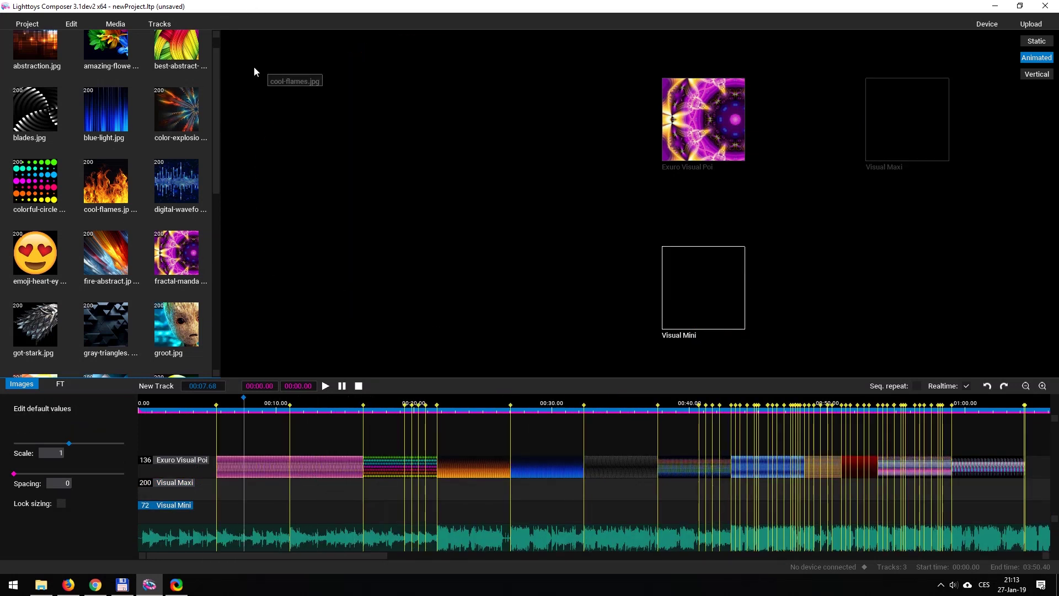
pyautogui.click(115, 23)
pyautogui.click(135, 36)
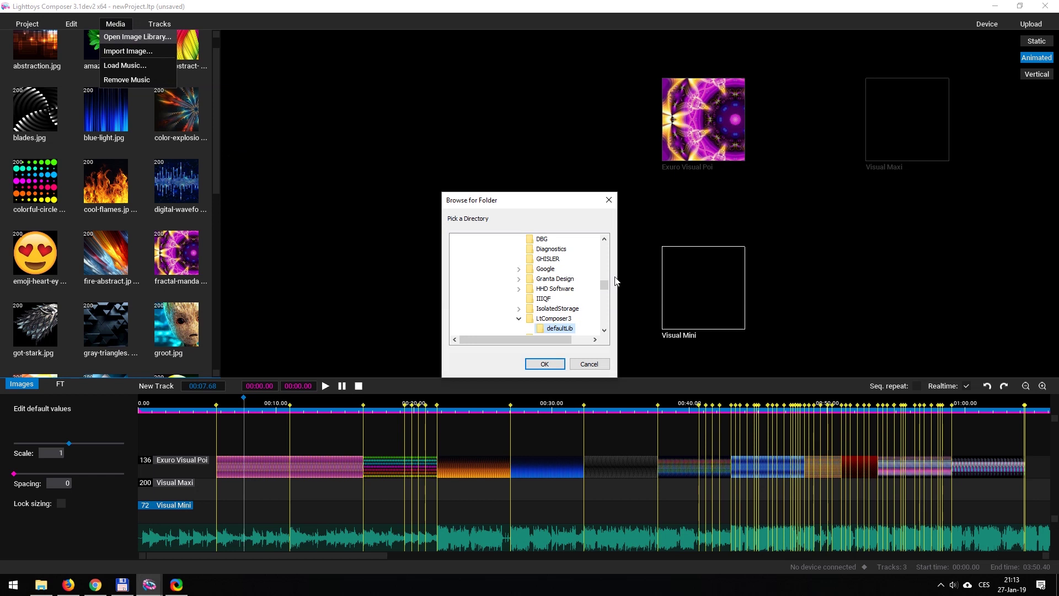
pyautogui.moveTo(604, 284); pyautogui.dragTo(607, 266)
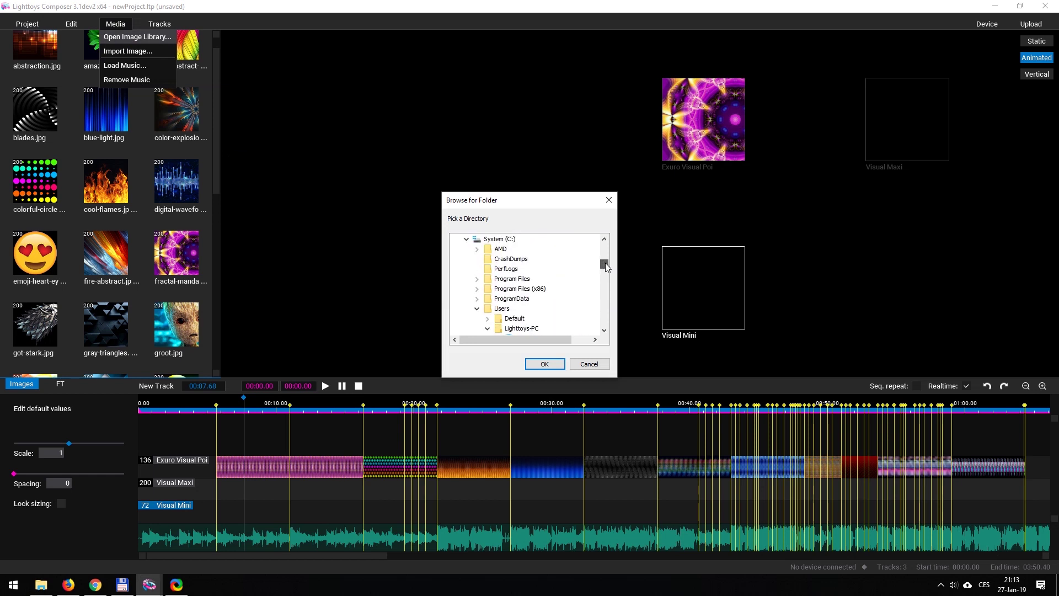
pyautogui.scroll(3, 491, 284)
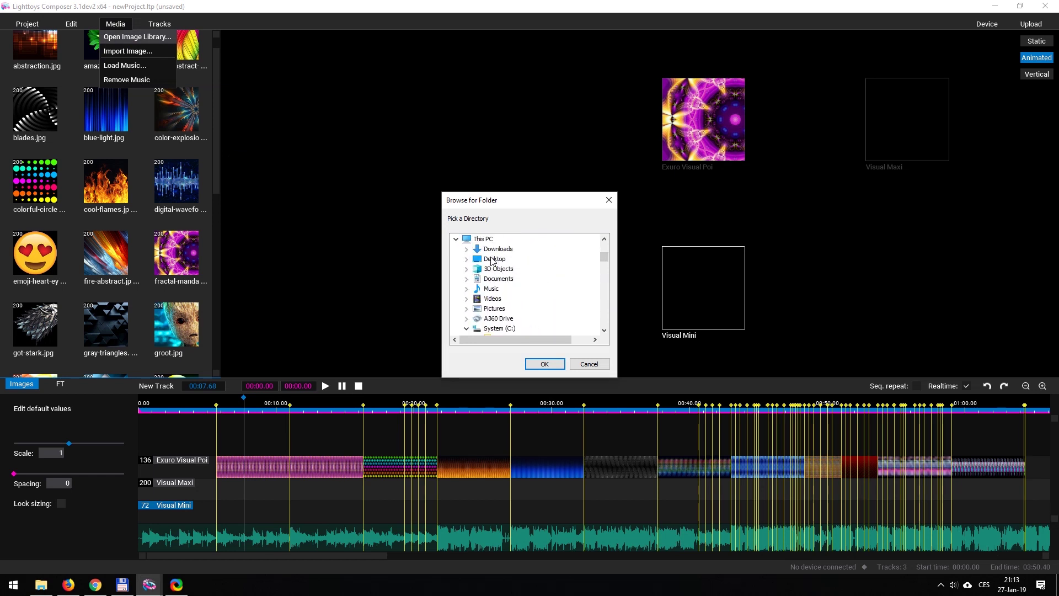
pyautogui.click(468, 259)
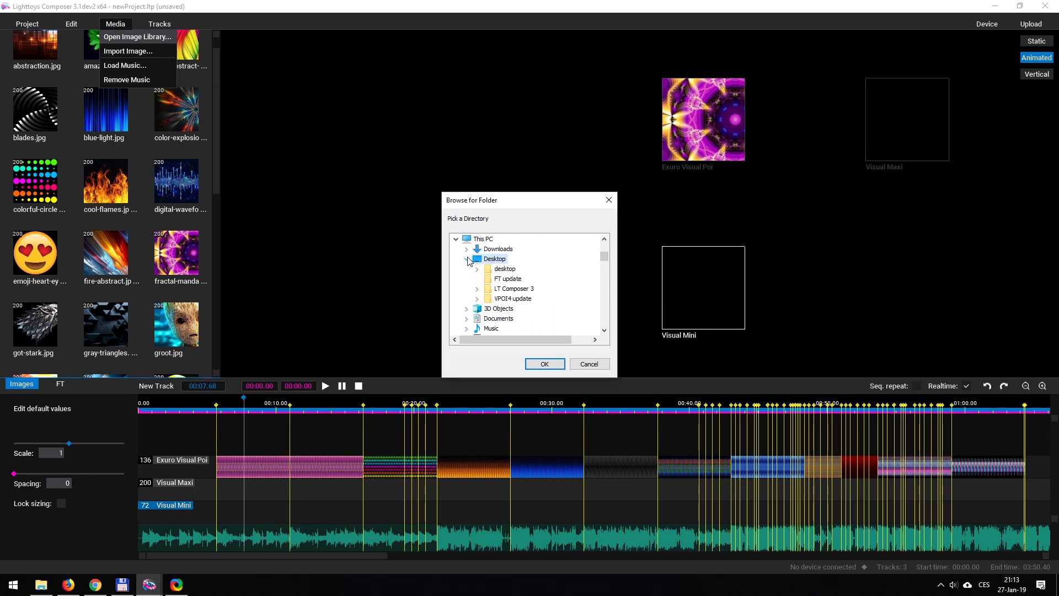
pyautogui.click(477, 289)
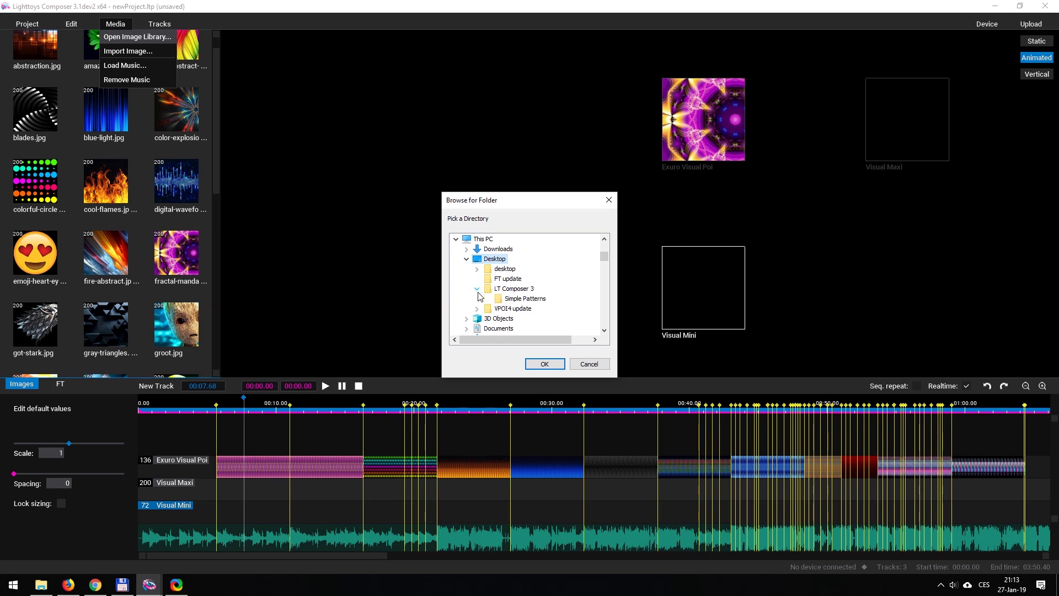
pyautogui.click(514, 301)
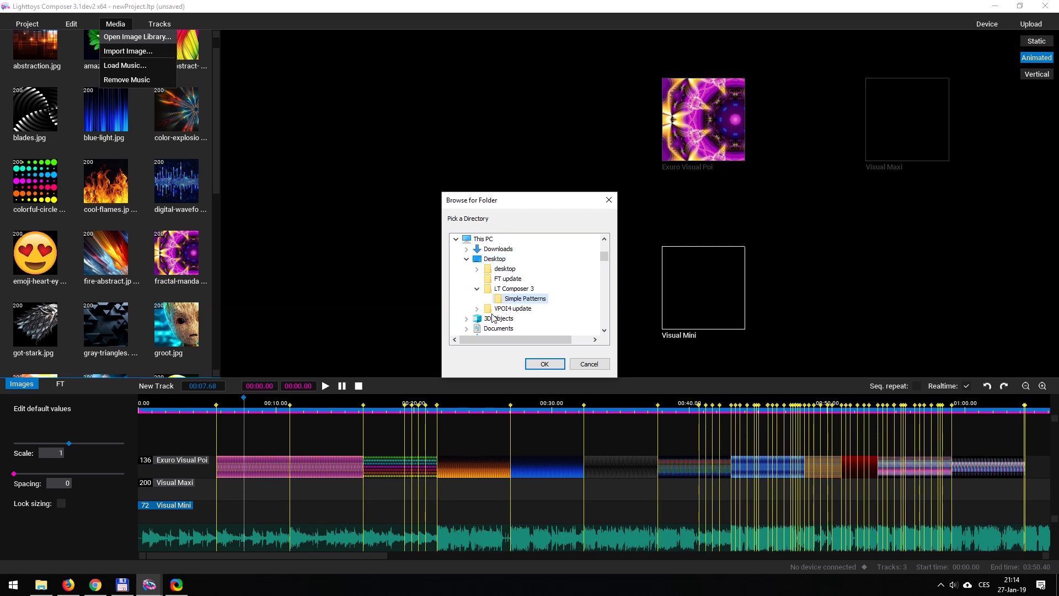
pyautogui.click(543, 363)
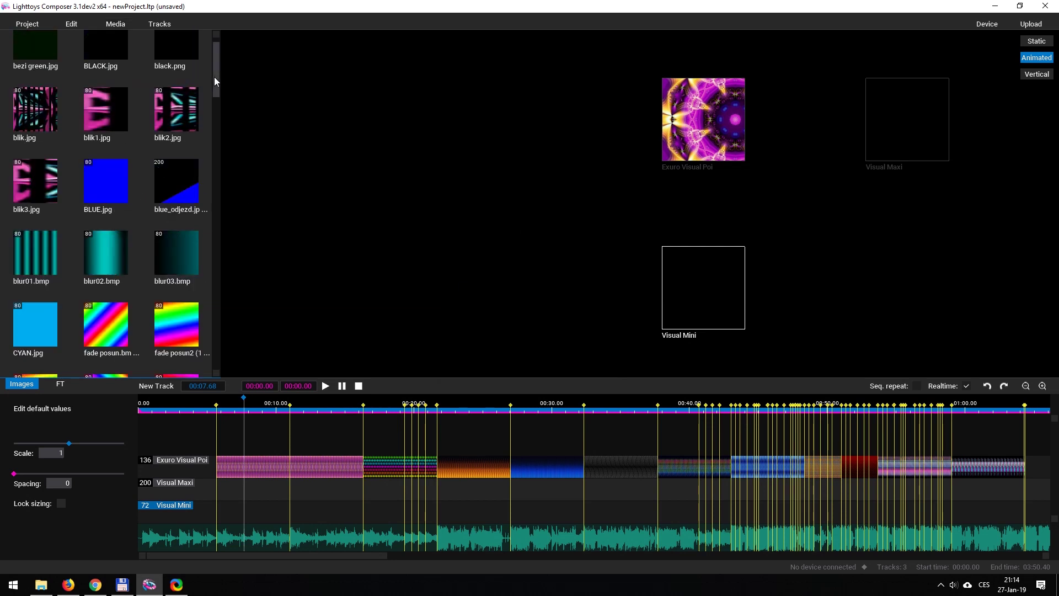
# Place najezd_bily2.bmp on the Visual Maxi track from 00:05.68 for 13.67 seconds and play it in the vertical preview
pyautogui.moveTo(215, 78); pyautogui.dragTo(207, 154)
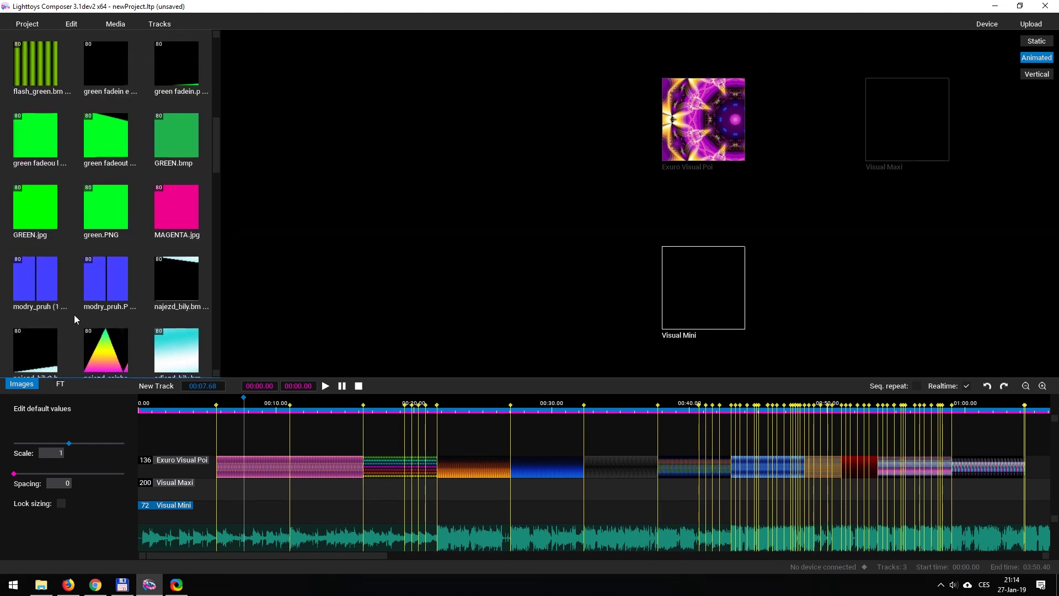
pyautogui.moveTo(41, 350)
pyautogui.mouseDown()
pyautogui.moveTo(167, 425)
pyautogui.moveTo(218, 485)
pyautogui.moveTo(436, 489)
pyautogui.moveTo(362, 484)
pyautogui.moveTo(404, 489)
pyautogui.mouseUp()
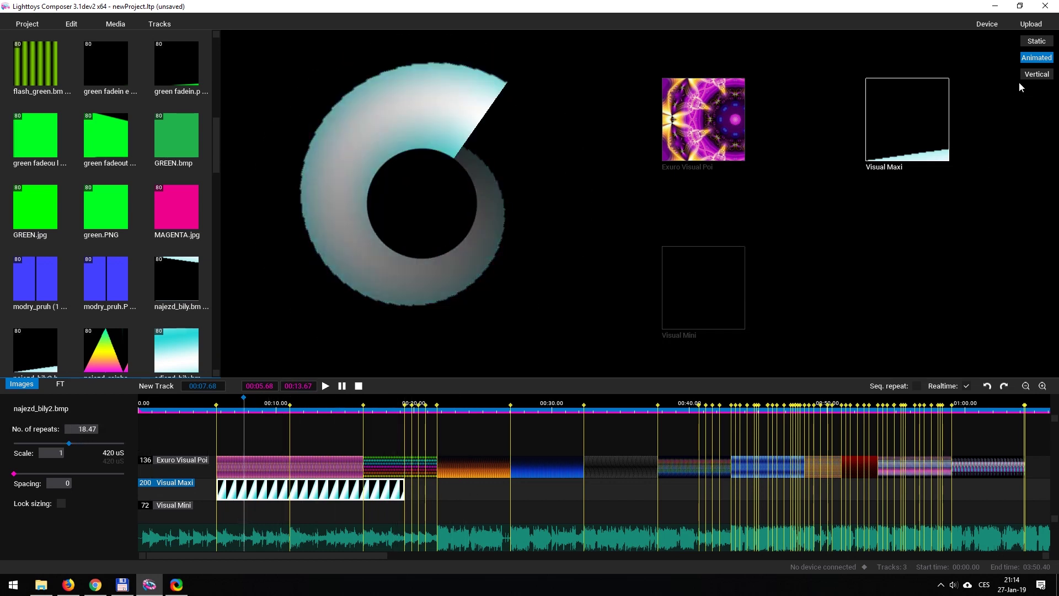
pyautogui.click(1035, 74)
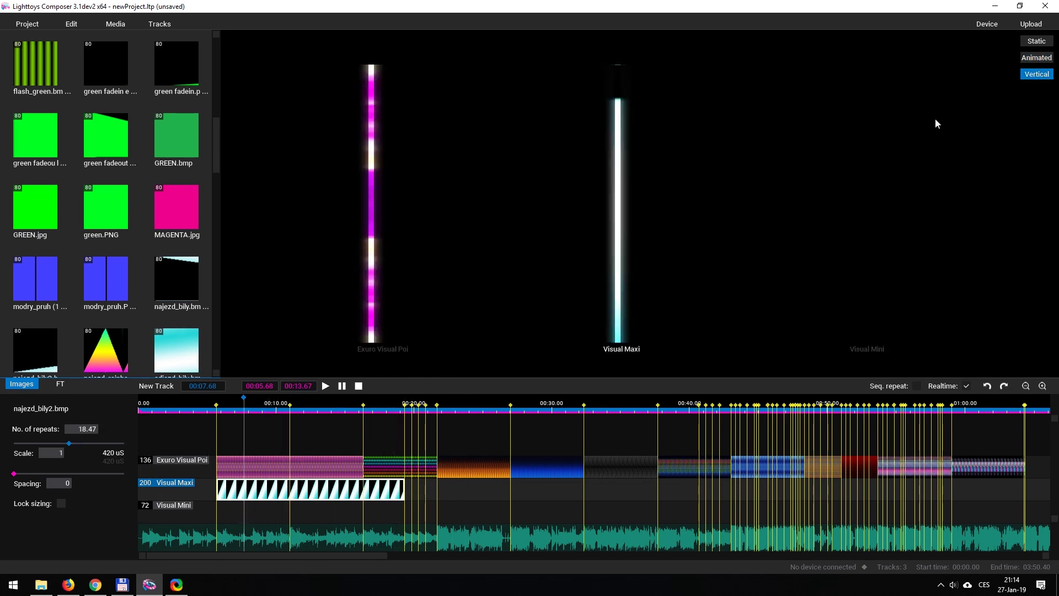
pyautogui.click(318, 401)
pyautogui.click(325, 385)
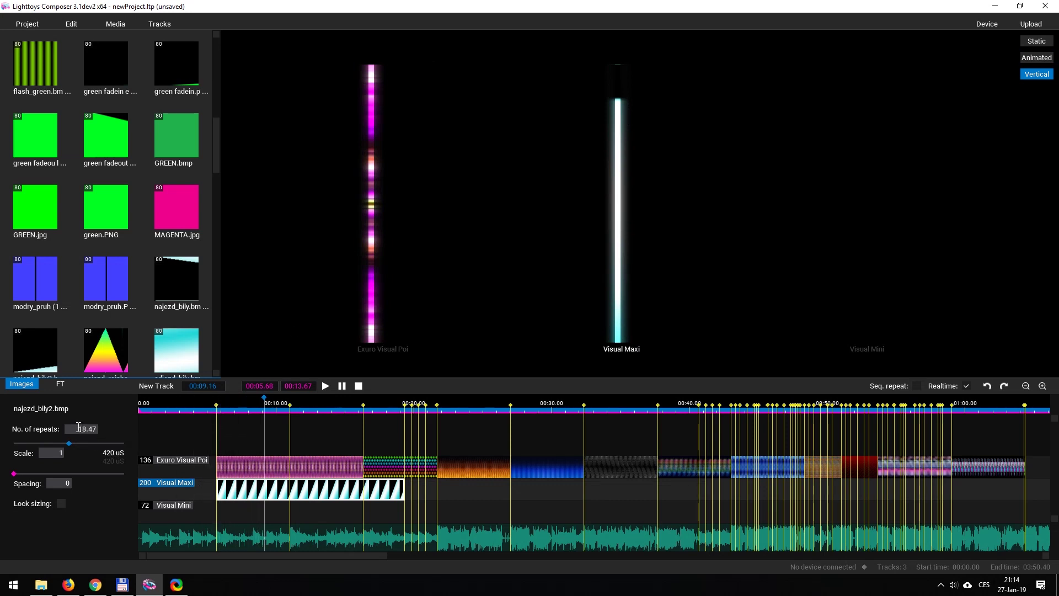
# Set the najezd_bily2.bmp image on the Visual Maxi track to 1 repeat and lock its sizing
pyautogui.write('1')
pyautogui.press('Return')
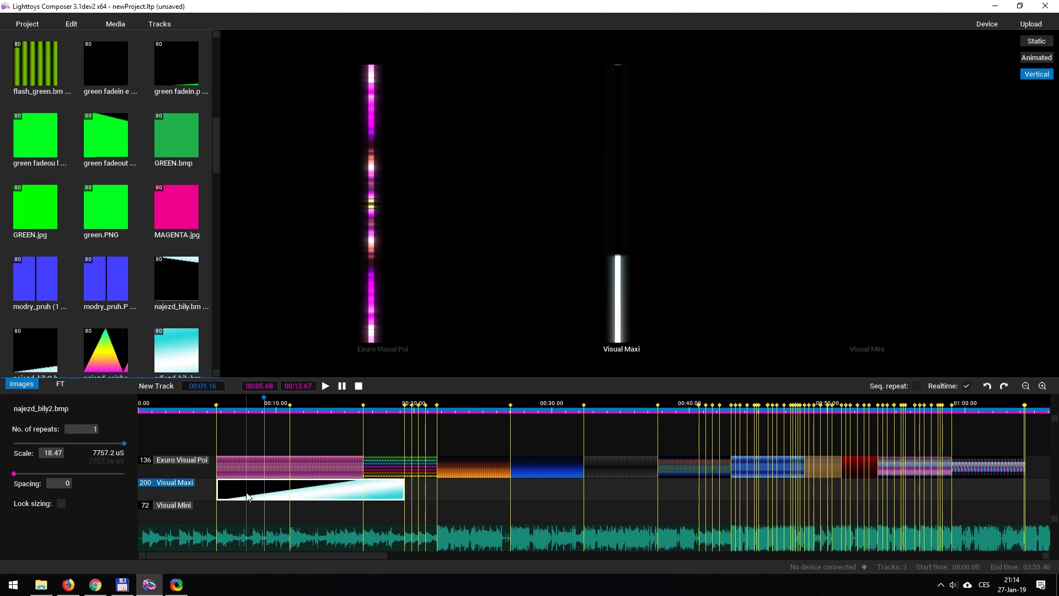
pyautogui.click(62, 504)
# Copy the size-locked najezd_bily2.bmp image onto the Visual Mini track and play both tracks from just before the first marker
pyautogui.click(251, 516)
pyautogui.click(285, 509)
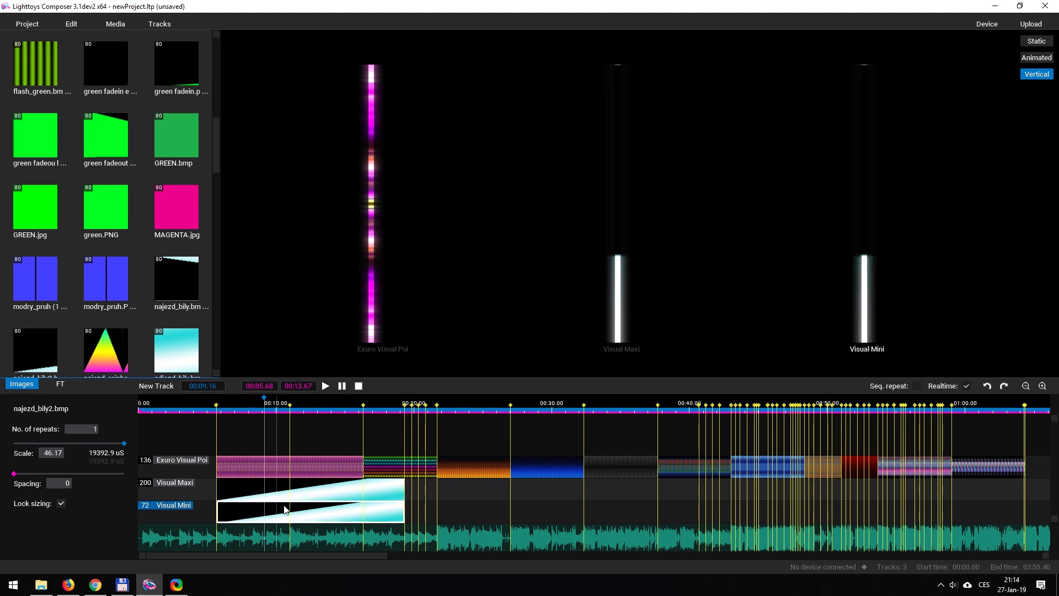
pyautogui.click(210, 405)
pyautogui.press('space')
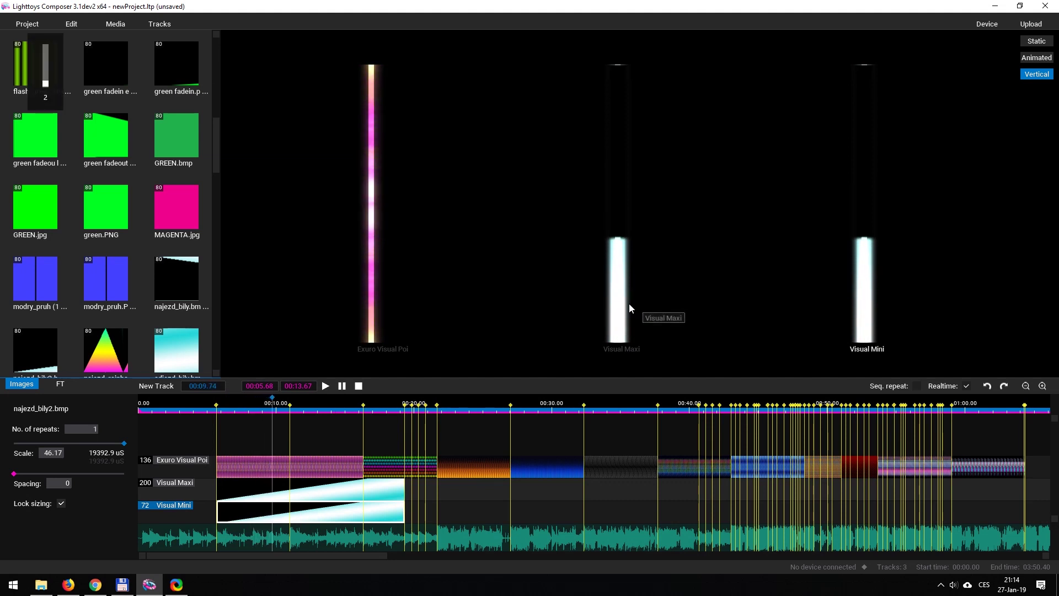
# Try a scale of 3 for the najezd_bily2.bmp image on the Visual Mini track, then restore it to 1 repeat
pyautogui.press('XF86AudioMute')
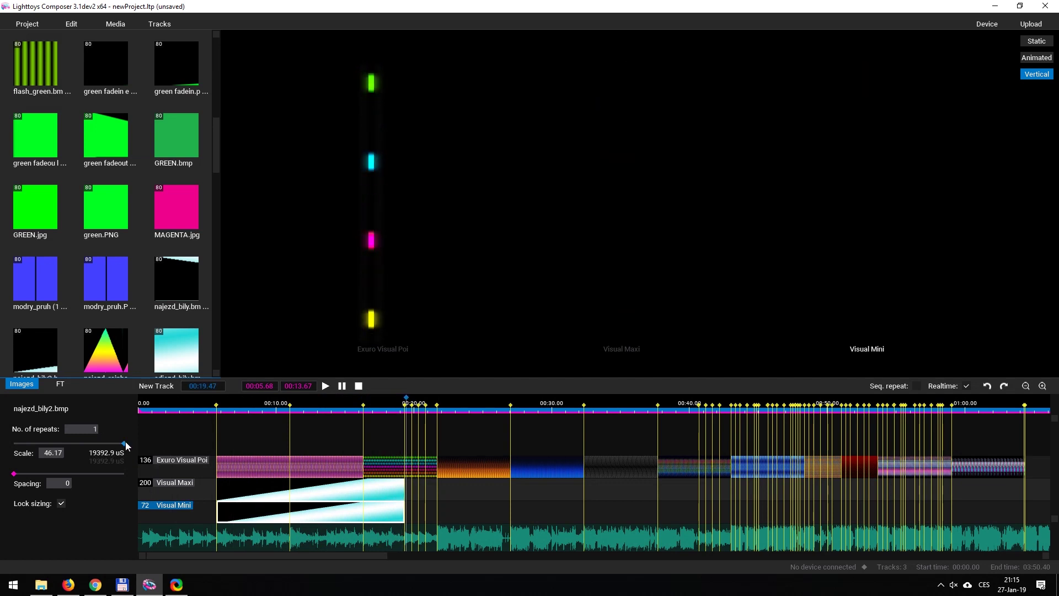
pyautogui.moveTo(124, 444)
pyautogui.mouseDown()
pyautogui.moveTo(6, 456)
pyautogui.moveTo(143, 442)
pyautogui.mouseUp()
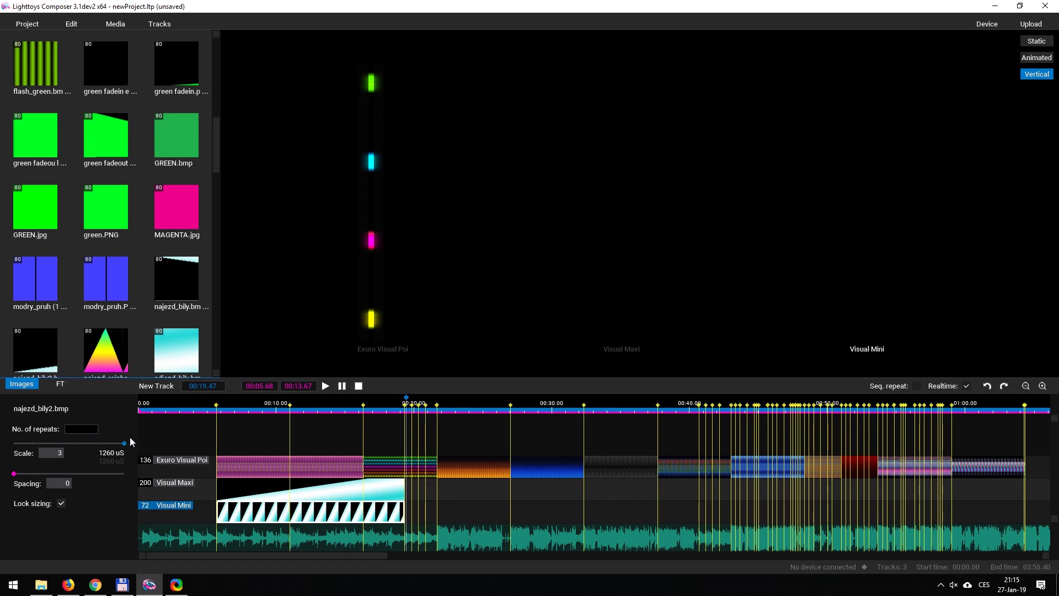
pyautogui.press('Return')
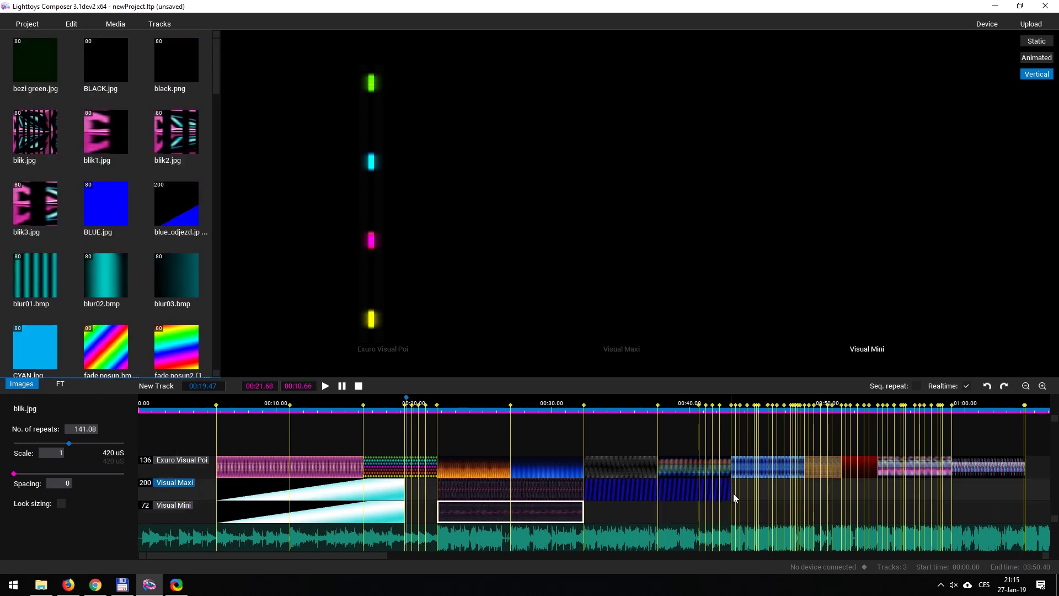
# Fill the Visual Maxi and Visual Mini tracks with library patterns between the markers, including fade posun.bmp at 10 repeats with locked sizing
pyautogui.moveTo(733, 518); pyautogui.dragTo(656, 491)
pyautogui.hscroll(5, 552, 485)
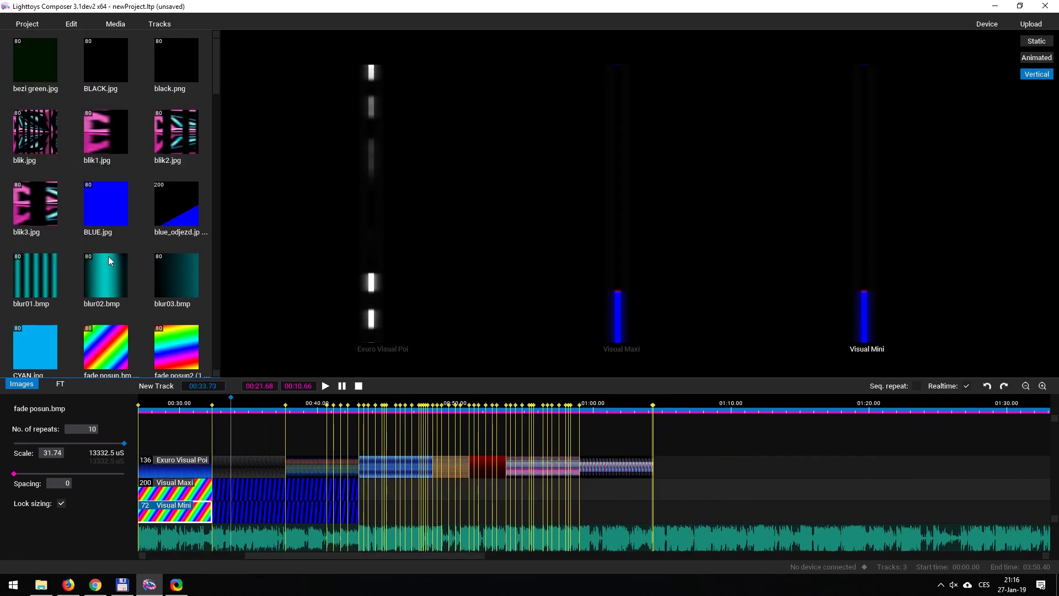
pyautogui.scroll(-6, 106, 221)
pyautogui.moveTo(106, 167); pyautogui.dragTo(268, 468)
pyautogui.scroll(5, 106, 221)
pyautogui.moveTo(35, 205); pyautogui.dragTo(424, 488)
pyautogui.click(61, 503)
pyautogui.scroll(-3, 496, 485)
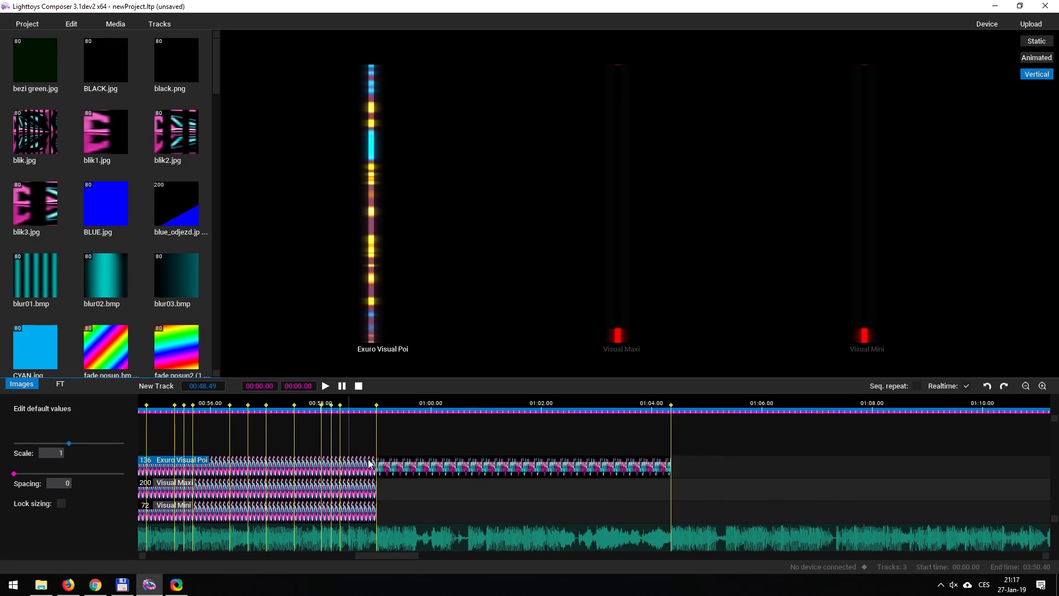
# Place the green fadeout image after the last marker on the Exuro Visual Poi, Visual Maxi and Visual Mini tracks
pyautogui.scroll(-5, 105, 221)
pyautogui.moveTo(106, 188); pyautogui.dragTo(684, 488)
pyautogui.moveTo(106, 188); pyautogui.dragTo(684, 510)
pyautogui.scroll(-3, 493, 499)
pyautogui.click(351, 532)
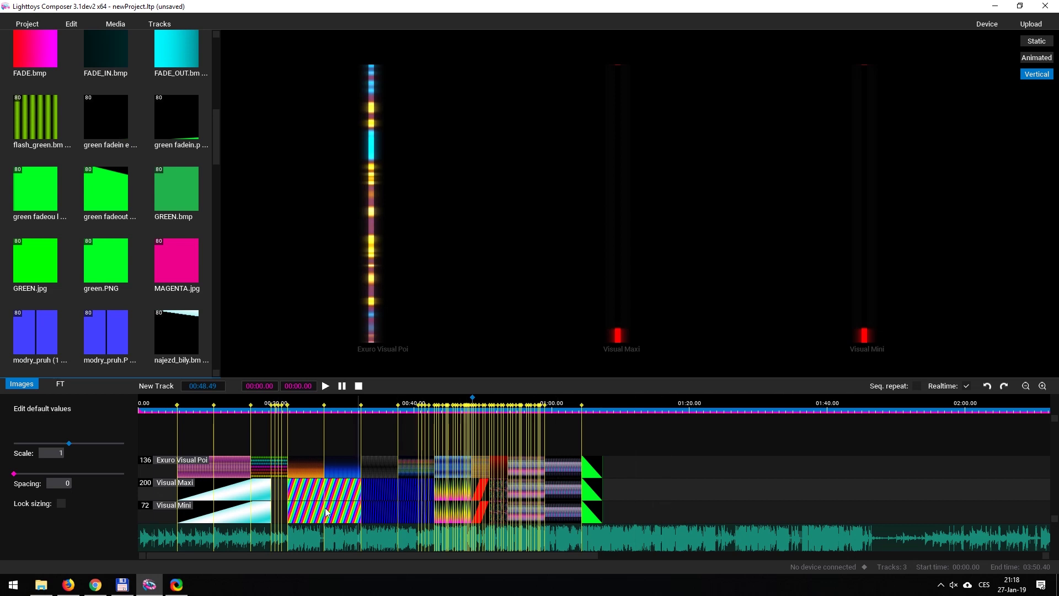
# Turn off the realtime display of the timeline images and show the FT effects library
pyautogui.click(966, 386)
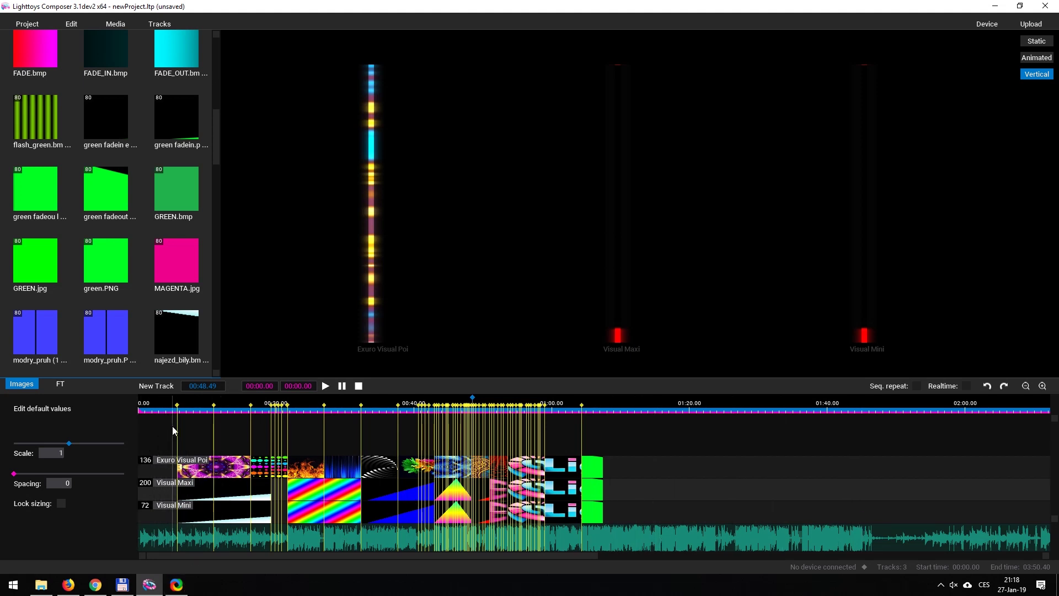
pyautogui.click(54, 387)
pyautogui.click(30, 386)
pyautogui.click(55, 388)
# Add three new tracks and enlarge the timeline area so that all six tracks fit
pyautogui.click(152, 386)
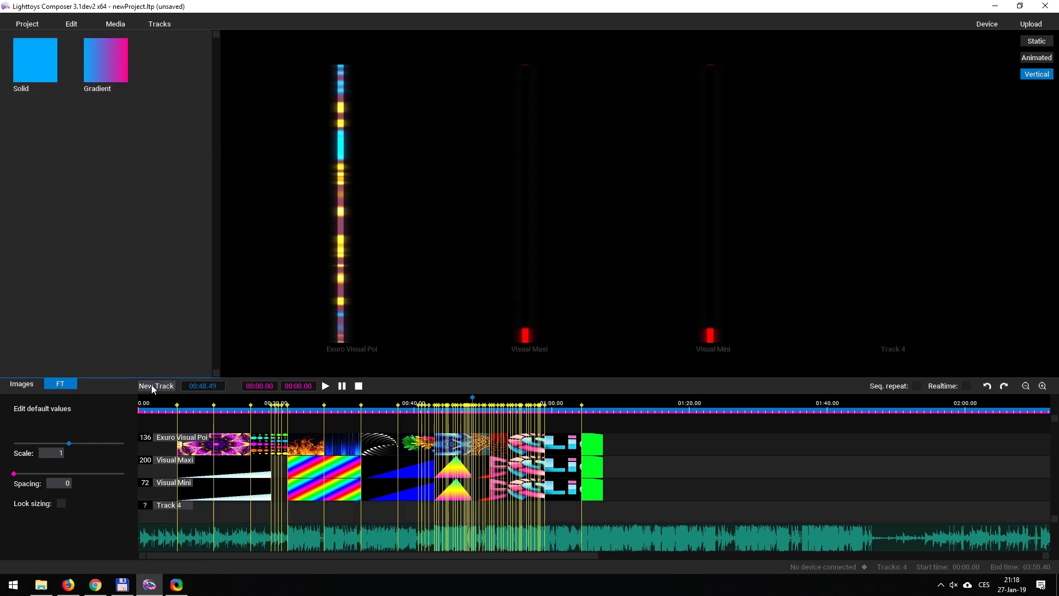
pyautogui.click(145, 386)
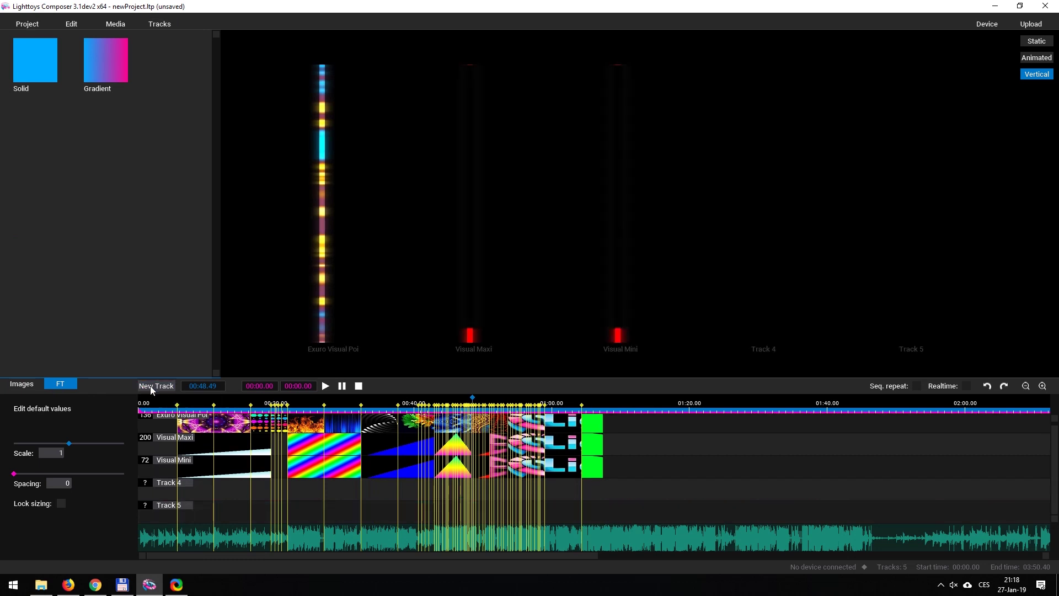
pyautogui.click(153, 388)
pyautogui.moveTo(471, 377); pyautogui.dragTo(476, 280)
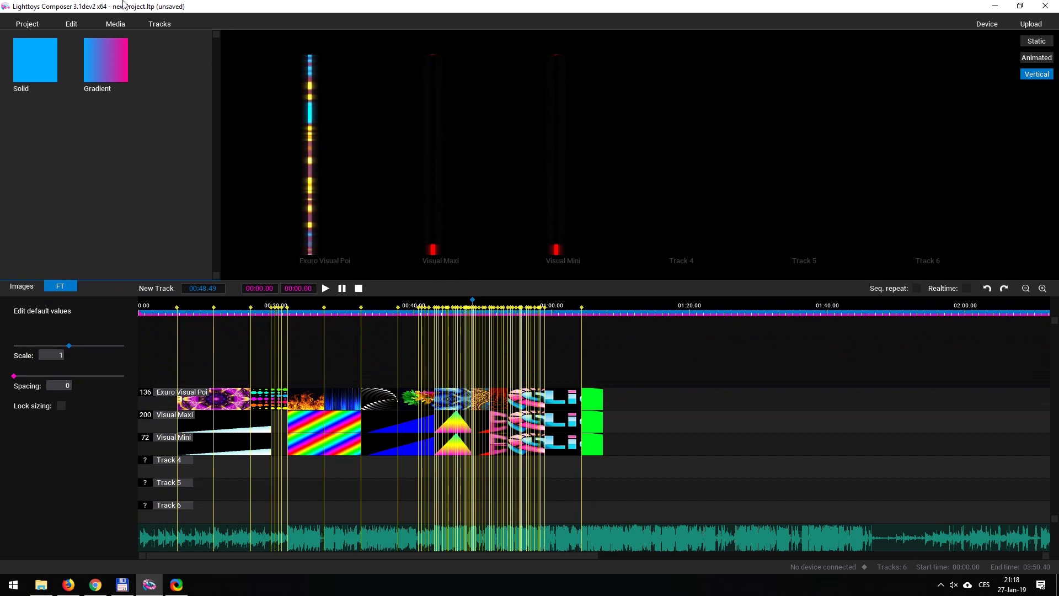
# Try the enlarged track height on the timeline and return the tracks to their normal height
pyautogui.click(102, 26)
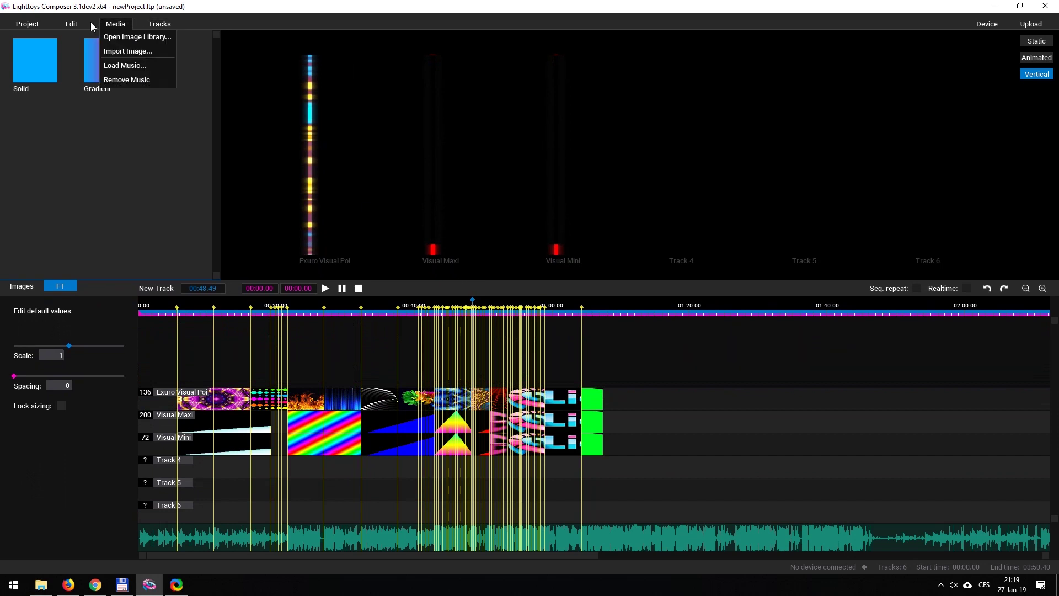
pyautogui.moveTo(155, 27)
pyautogui.click(164, 84)
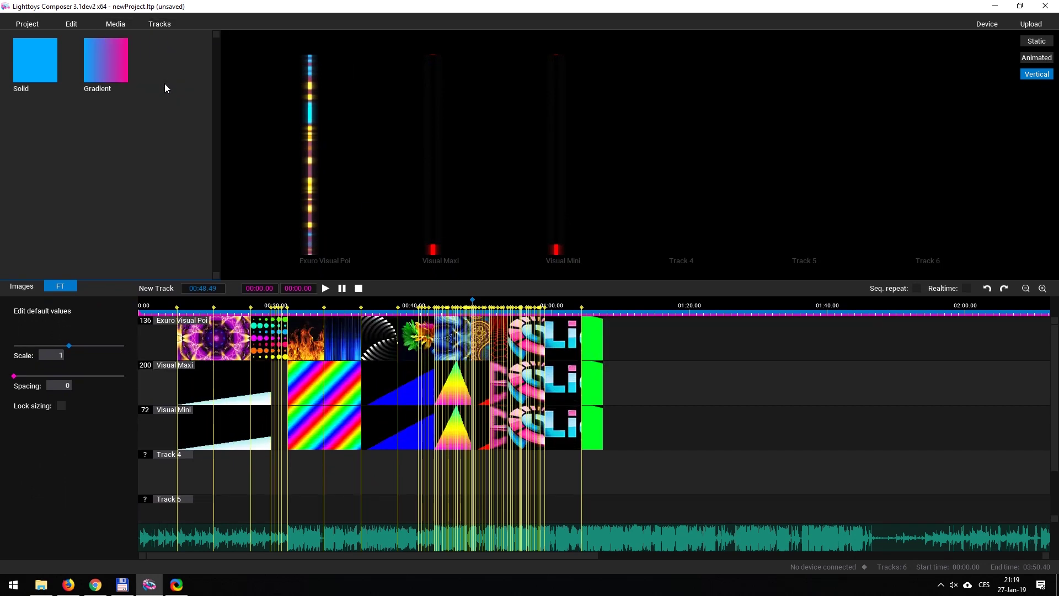
pyautogui.scroll(-3, 311, 448)
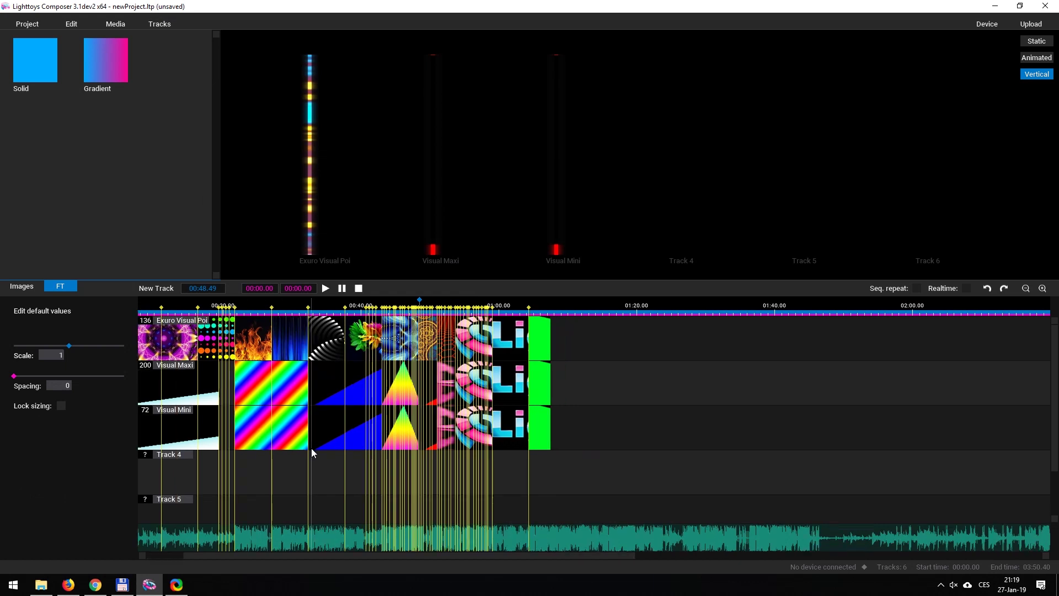
pyautogui.scroll(3, 310, 448)
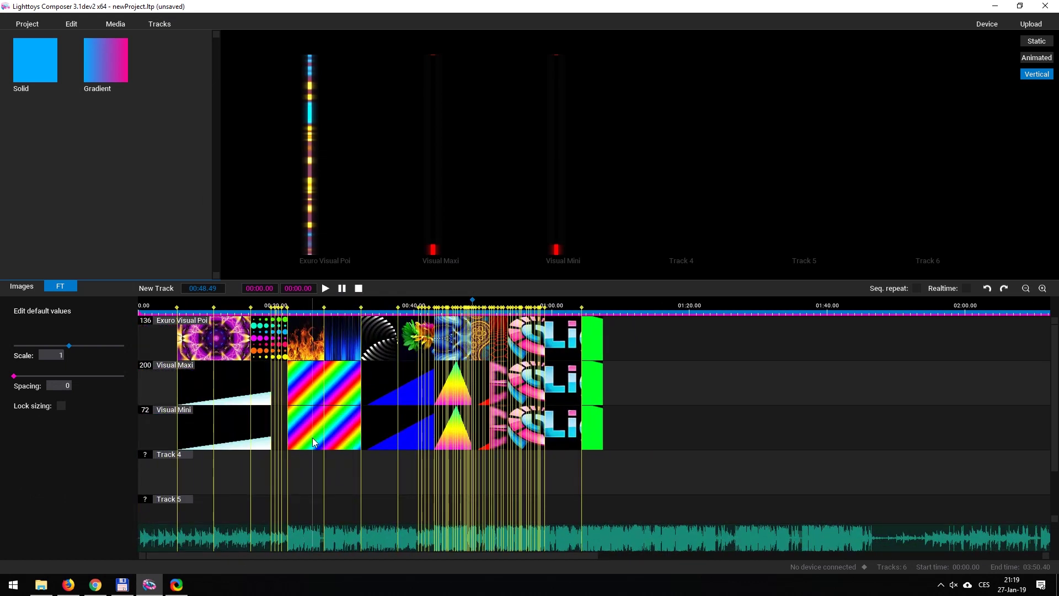
pyautogui.click(154, 25)
pyautogui.click(164, 79)
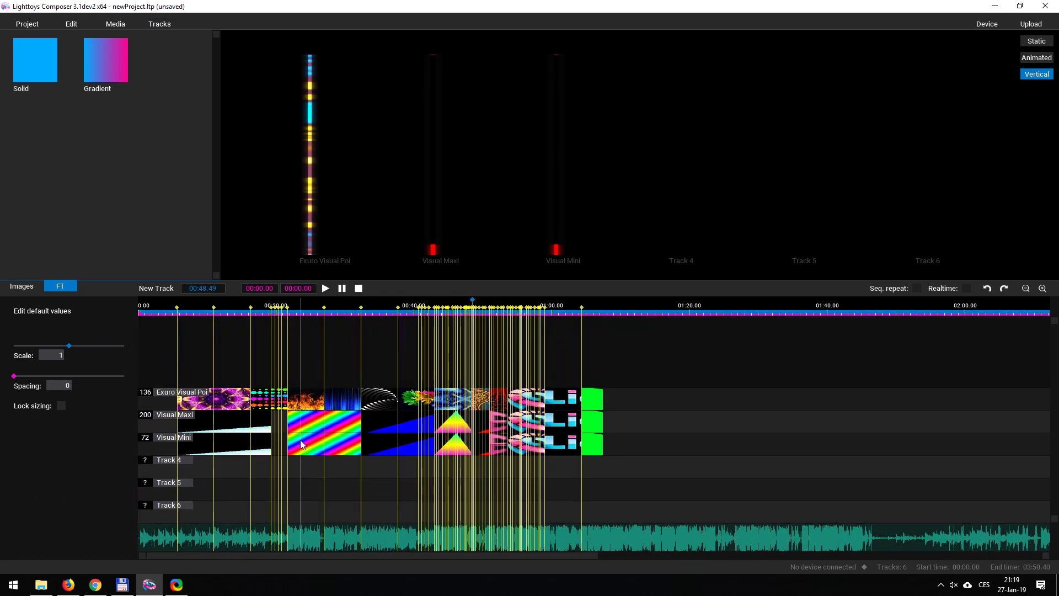
# Add two more tracks and name the five new ones Stage Poi 1, Stage Poi 2, Contastick, Fantastick and Buugeng
pyautogui.click(172, 289)
pyautogui.click(171, 291)
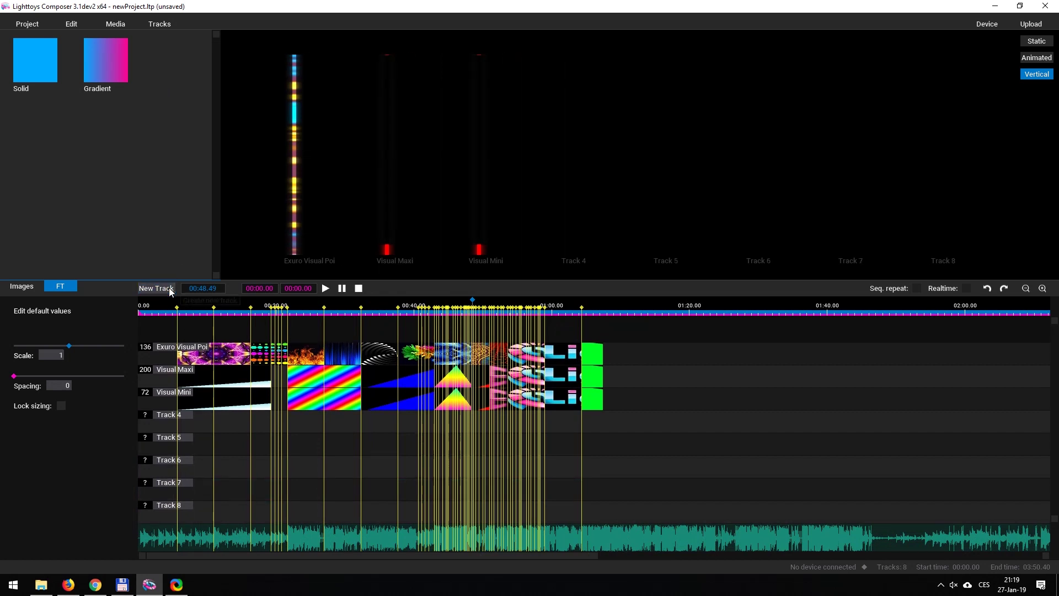
pyautogui.doubleClick(162, 416)
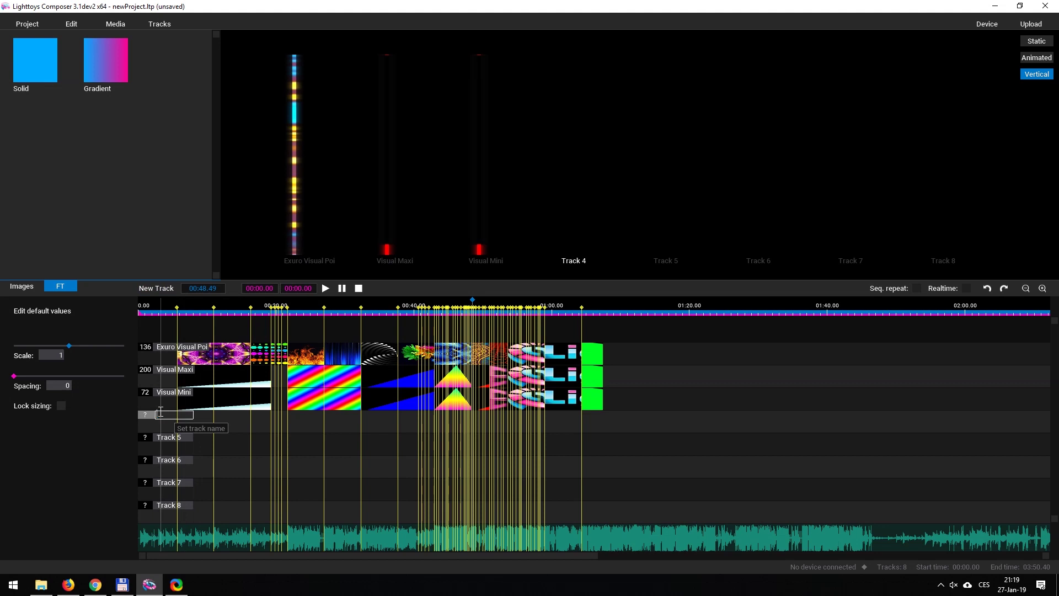
pyautogui.write('Stage Poi 1')
pyautogui.press('Tab')
pyautogui.write('Stage Poi 2')
pyautogui.press('Tab')
pyautogui.write('Contastick')
pyautogui.press('Tab')
pyautogui.write('Fantastick')
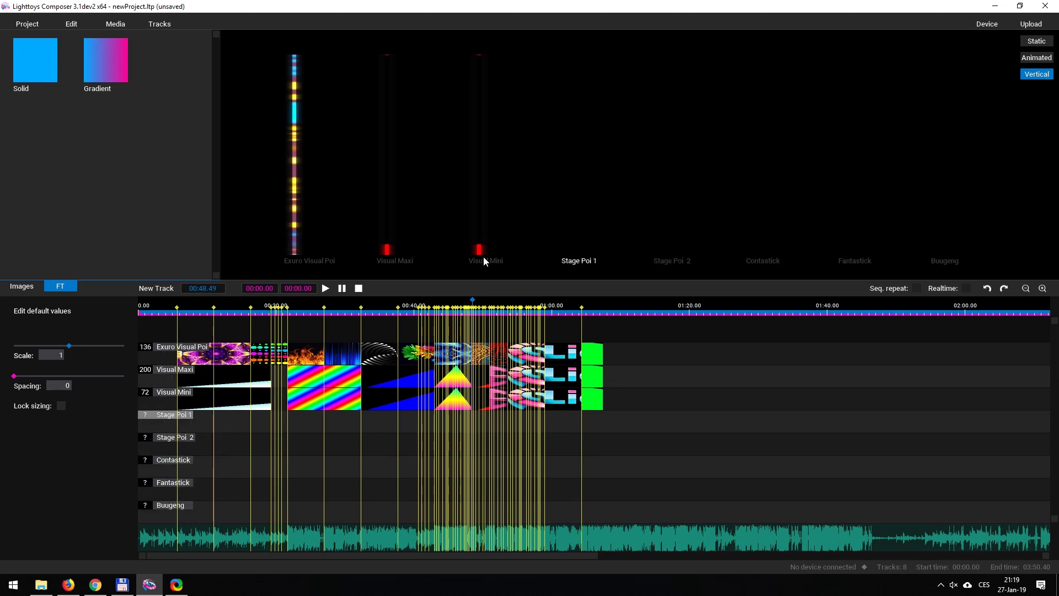
# Assign the FT Device AB type to the Stage Poi 1 track
pyautogui.click(987, 24)
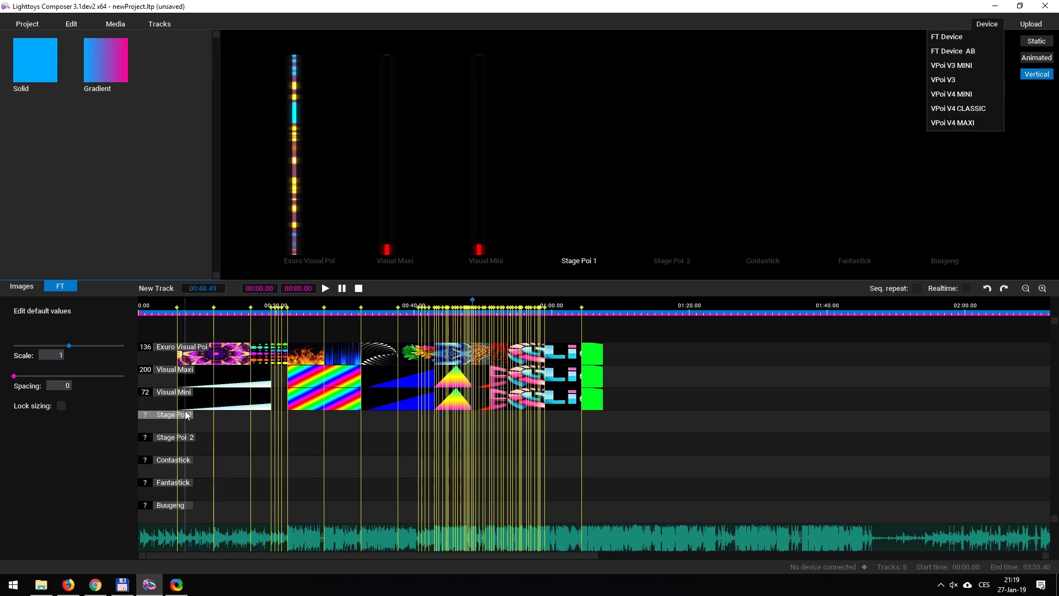
pyautogui.click(953, 51)
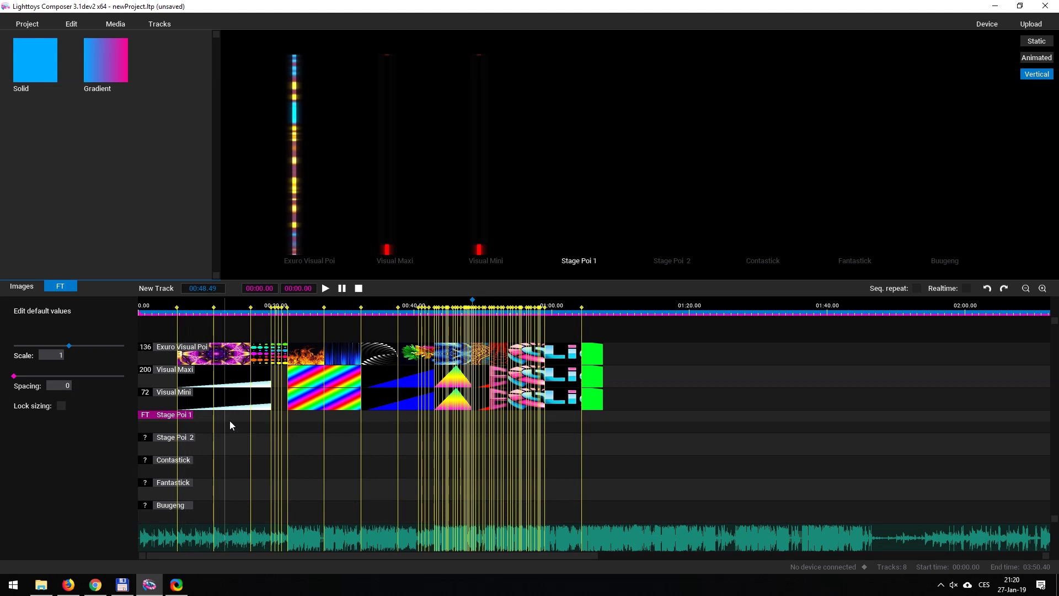
# View the two-row Stage Poi 1 track at enlarged track height and switch back to the normal height
pyautogui.click(158, 24)
pyautogui.click(170, 80)
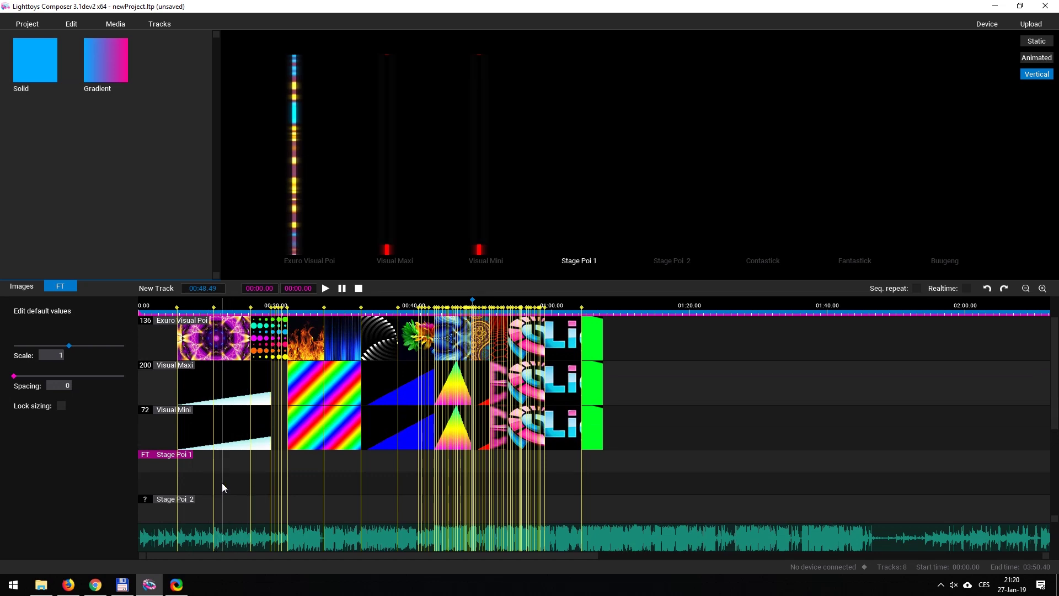
pyautogui.scroll(-2, 215, 471)
pyautogui.scroll(2, 226, 468)
pyautogui.scroll(-3, 240, 469)
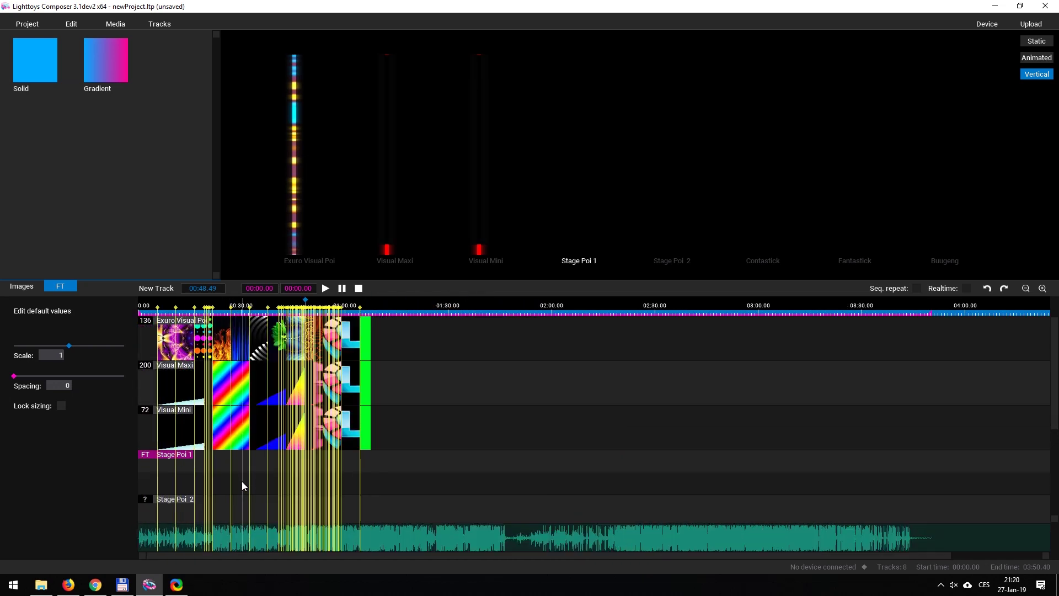
pyautogui.scroll(4, 241, 481)
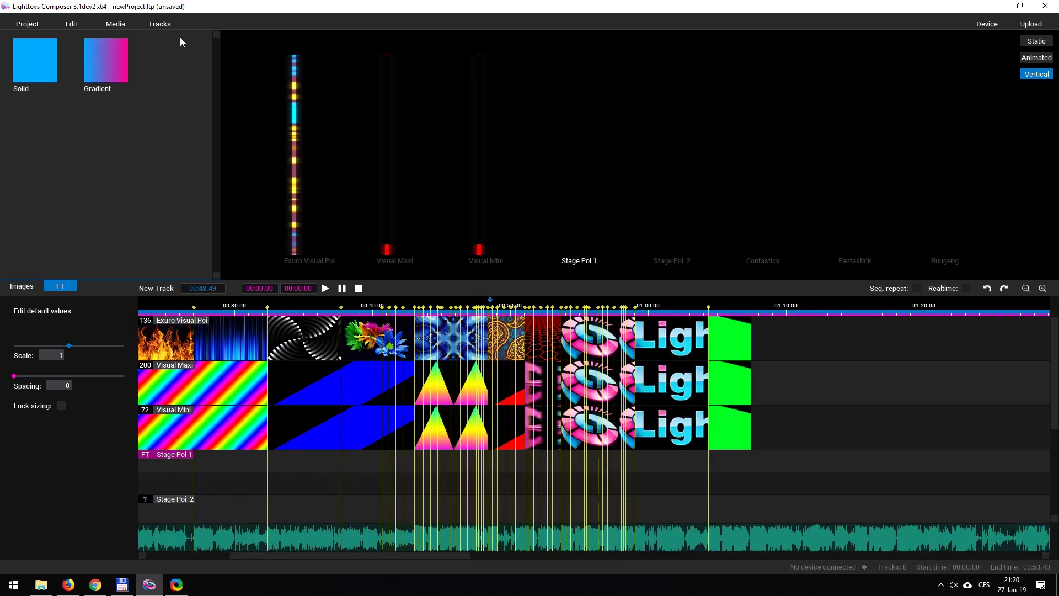
pyautogui.click(145, 23)
pyautogui.click(168, 80)
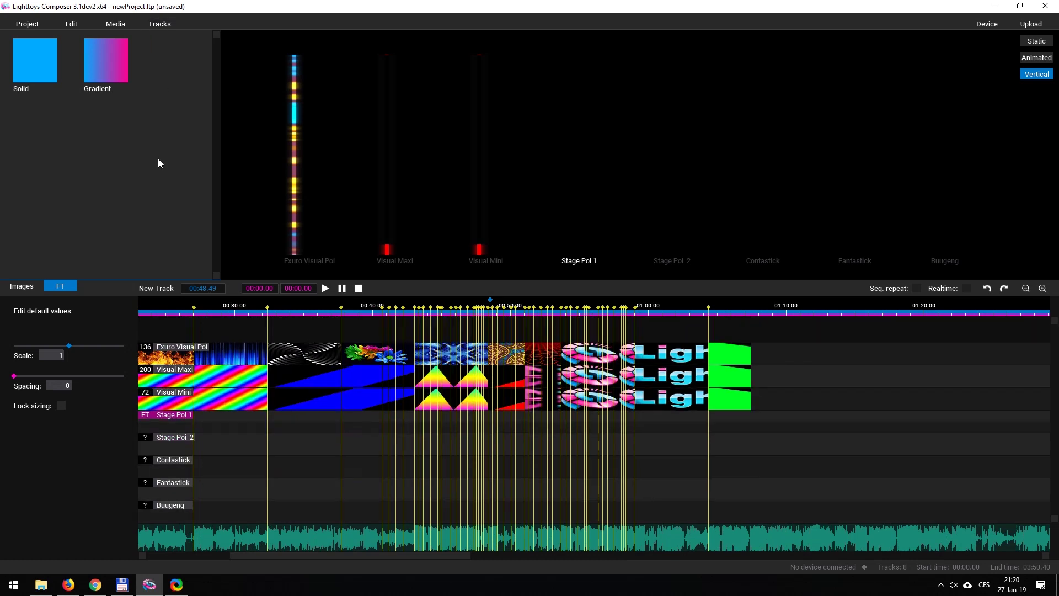
# Assign the FT device type to the Stage Poi 2, Contastick, Fantastick and Buugeng tracks
pyautogui.click(176, 438)
pyautogui.click(159, 24)
pyautogui.click(159, 94)
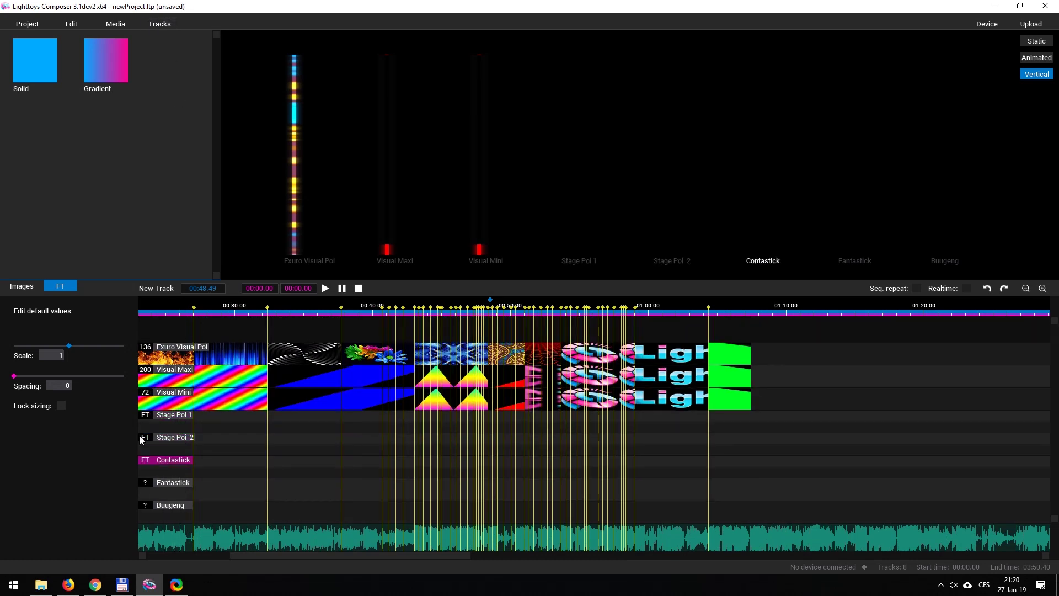
pyautogui.click(165, 483)
pyautogui.click(159, 24)
pyautogui.click(158, 93)
pyautogui.click(177, 505)
pyautogui.click(160, 24)
pyautogui.click(159, 94)
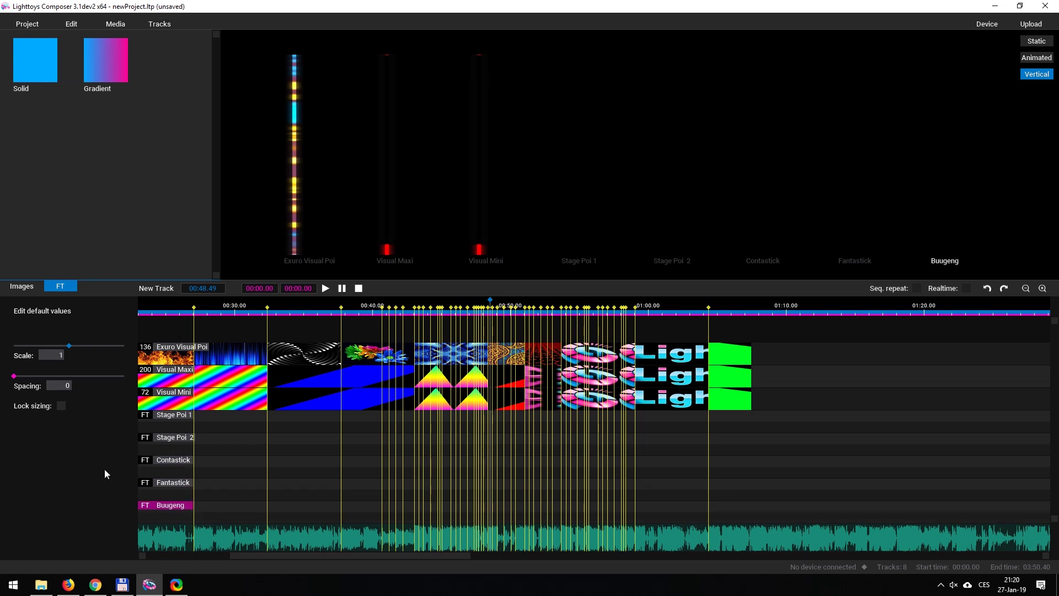
# Try magenta and green as the Solid FT effect's default colour, and settle on blue with RGB 0, 128, 255
pyautogui.hscroll(-5, 222, 479)
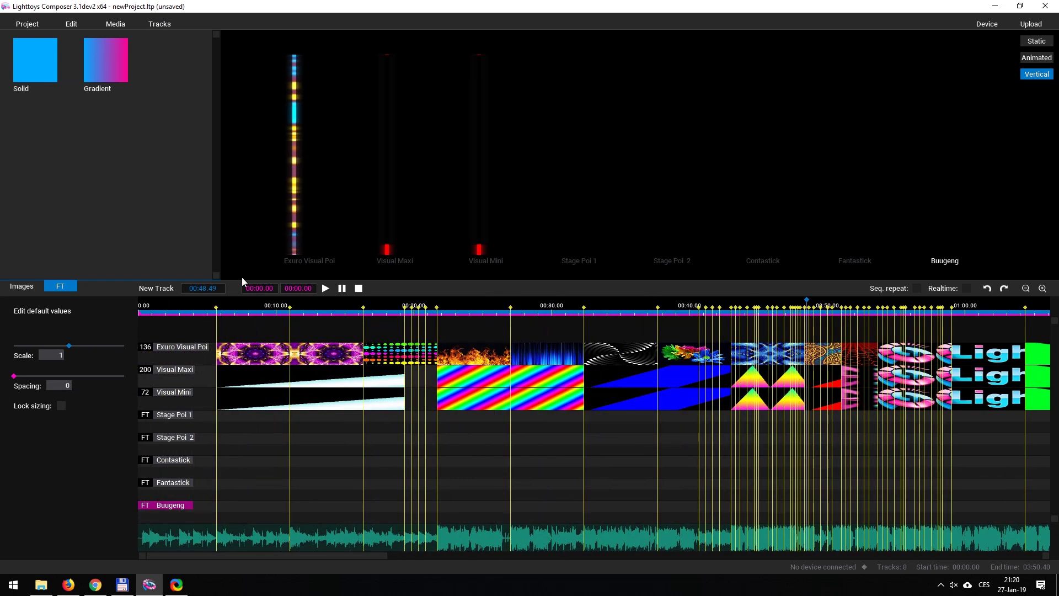
pyautogui.click(254, 452)
pyautogui.click(25, 288)
pyautogui.click(52, 286)
pyautogui.click(45, 61)
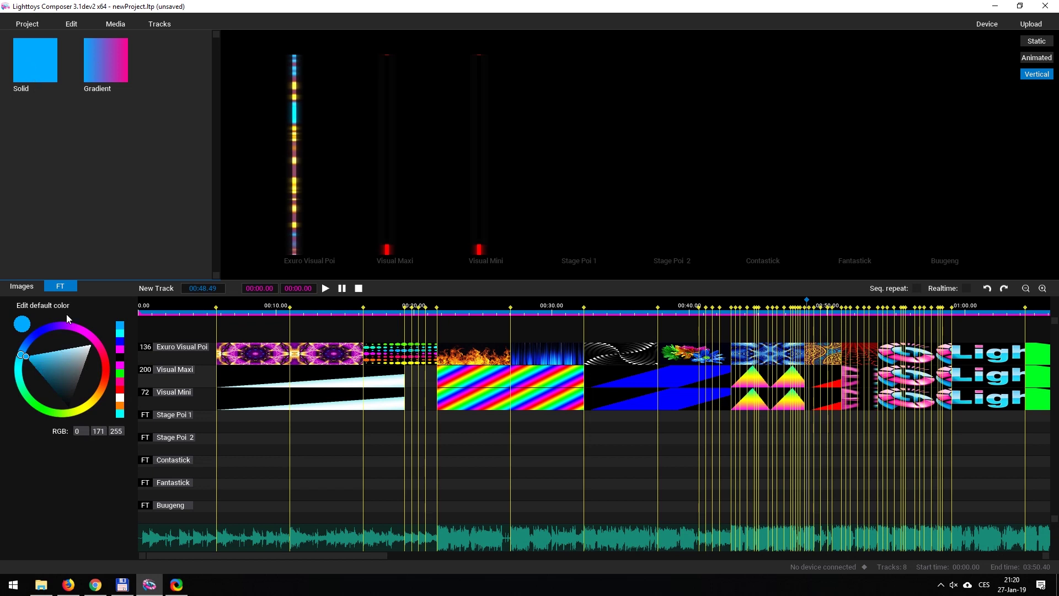
pyautogui.moveTo(38, 338)
pyautogui.mouseDown()
pyautogui.moveTo(94, 336)
pyautogui.moveTo(107, 369)
pyautogui.moveTo(18, 362)
pyautogui.moveTo(94, 338)
pyautogui.moveTo(58, 332)
pyautogui.moveTo(83, 337)
pyautogui.moveTo(104, 369)
pyautogui.moveTo(83, 407)
pyautogui.moveTo(34, 404)
pyautogui.moveTo(23, 347)
pyautogui.moveTo(78, 343)
pyautogui.mouseUp()
pyautogui.moveTo(65, 323)
pyautogui.mouseDown()
pyautogui.moveTo(102, 359)
pyautogui.moveTo(57, 416)
pyautogui.moveTo(35, 407)
pyautogui.moveTo(25, 386)
pyautogui.mouseUp()
pyautogui.click(120, 389)
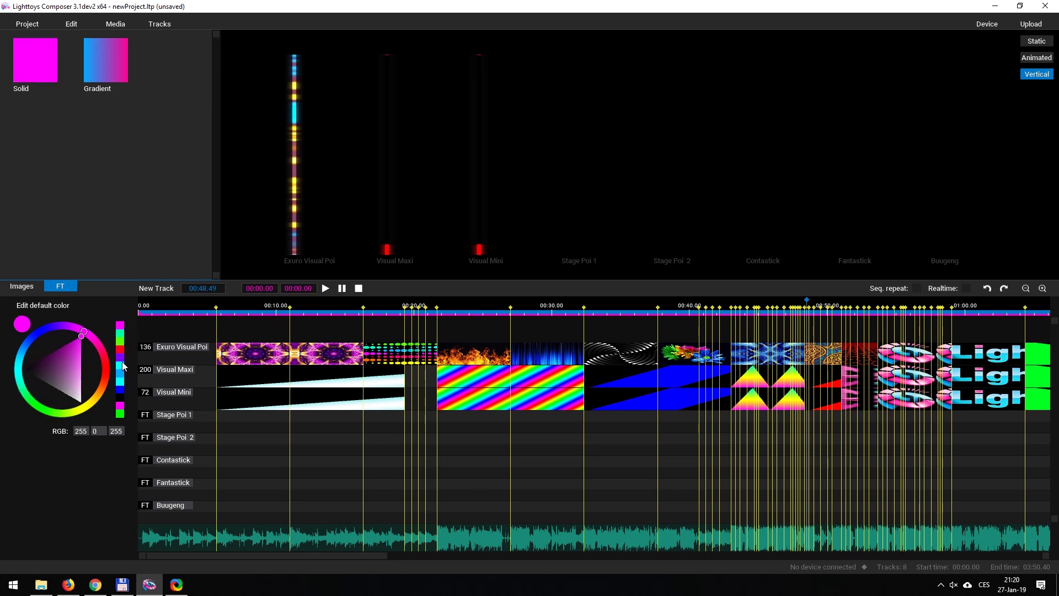
pyautogui.click(121, 376)
pyautogui.click(119, 413)
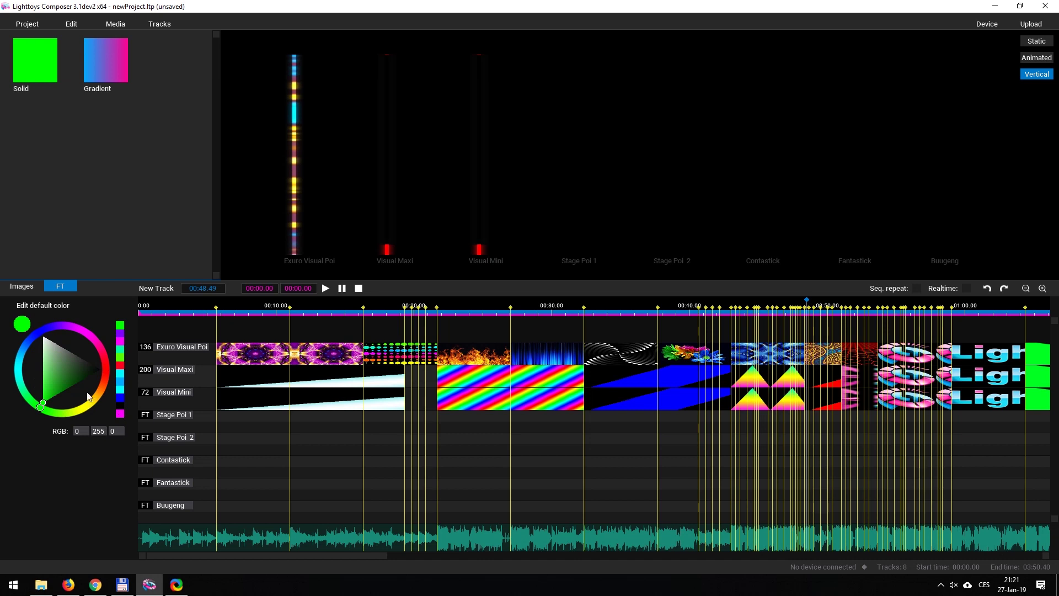
pyautogui.moveTo(44, 408); pyautogui.dragTo(23, 346)
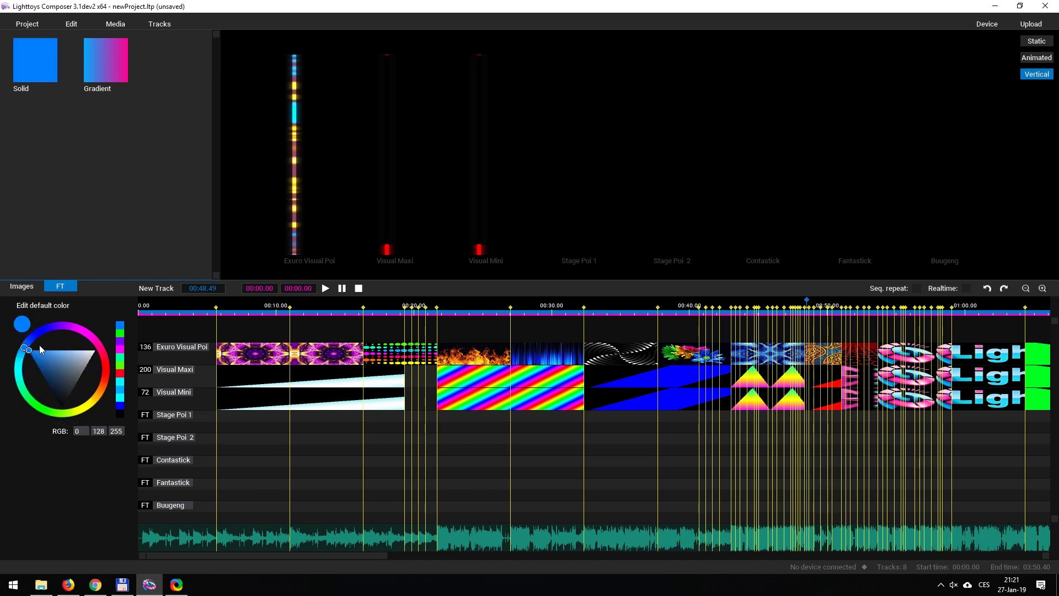
# Place a solid blue block on Stage Poi 1 from 00:05.68 for 5.33 seconds, and delete the trial block added to Stage Poi 2
pyautogui.moveTo(38, 66); pyautogui.dragTo(291, 423)
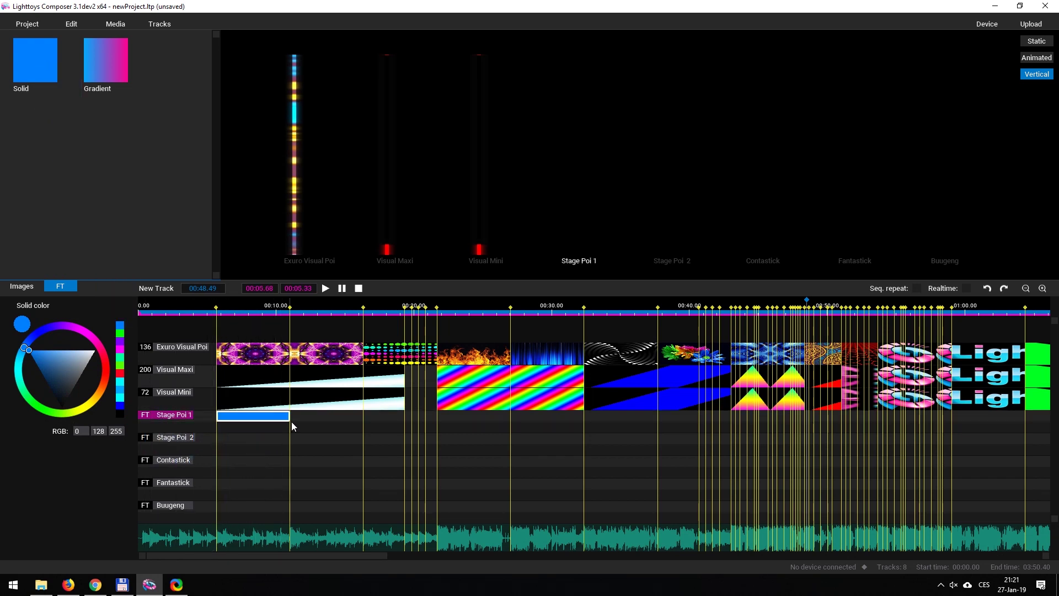
pyautogui.moveTo(48, 68); pyautogui.dragTo(256, 439)
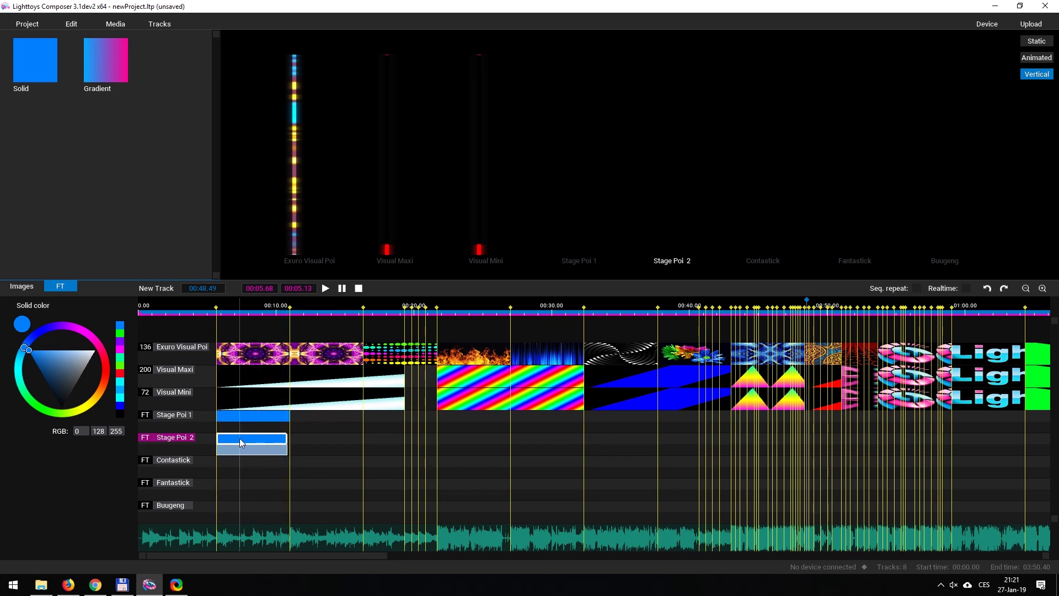
pyautogui.press('Delete')
# Copy the Stage Poi 1 blue block as a descending staircase across both rows of each FT track, with the last Buugeng block starting at 00:13.69
pyautogui.click(243, 416)
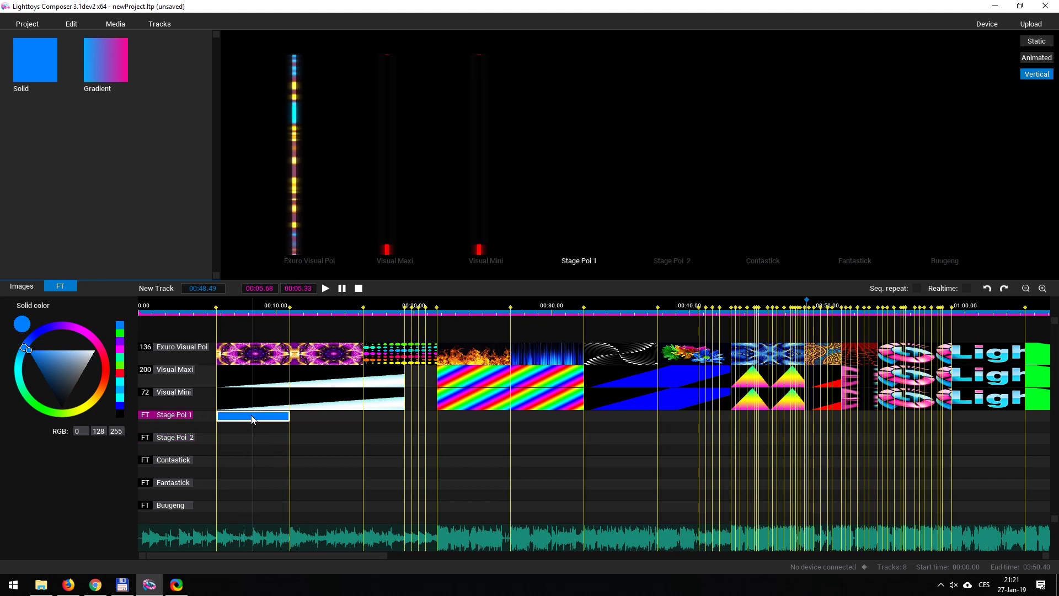
pyautogui.moveTo(252, 419); pyautogui.dragTo(362, 516)
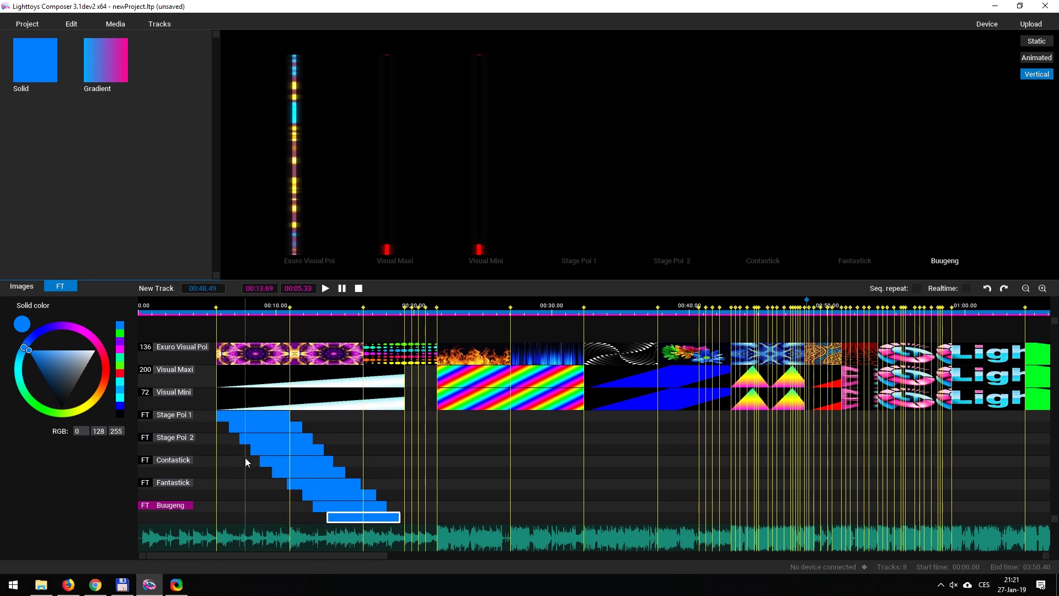
# Copy the whole blue staircase on the FT tracks twice further along the timeline, with the third staircase starting at 00:25.57
pyautogui.moveTo(211, 417); pyautogui.dragTo(376, 518)
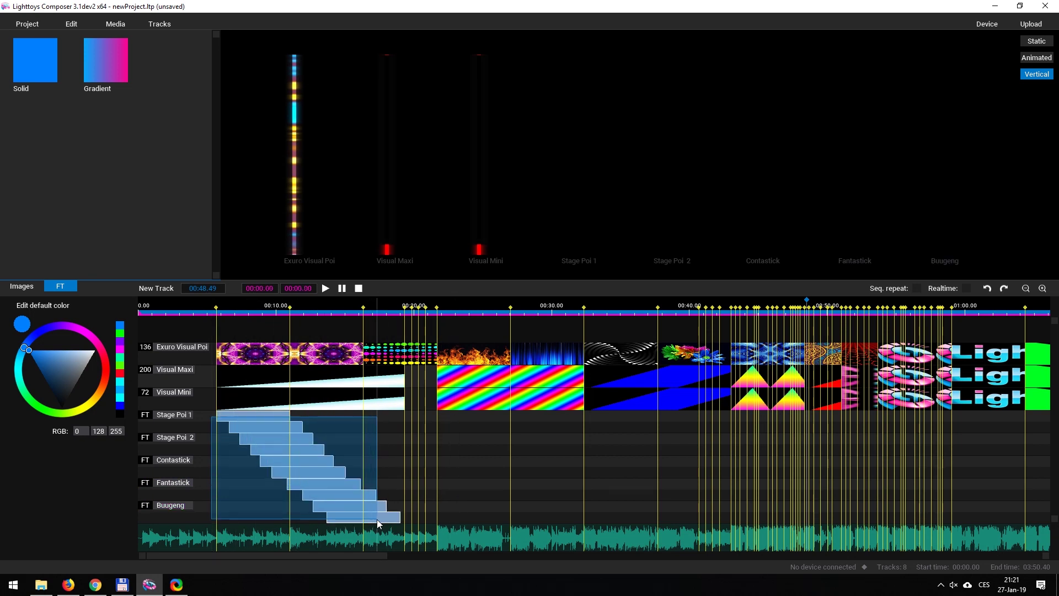
pyautogui.moveTo(243, 418); pyautogui.dragTo(522, 419)
pyautogui.click(250, 429)
pyautogui.click(273, 457)
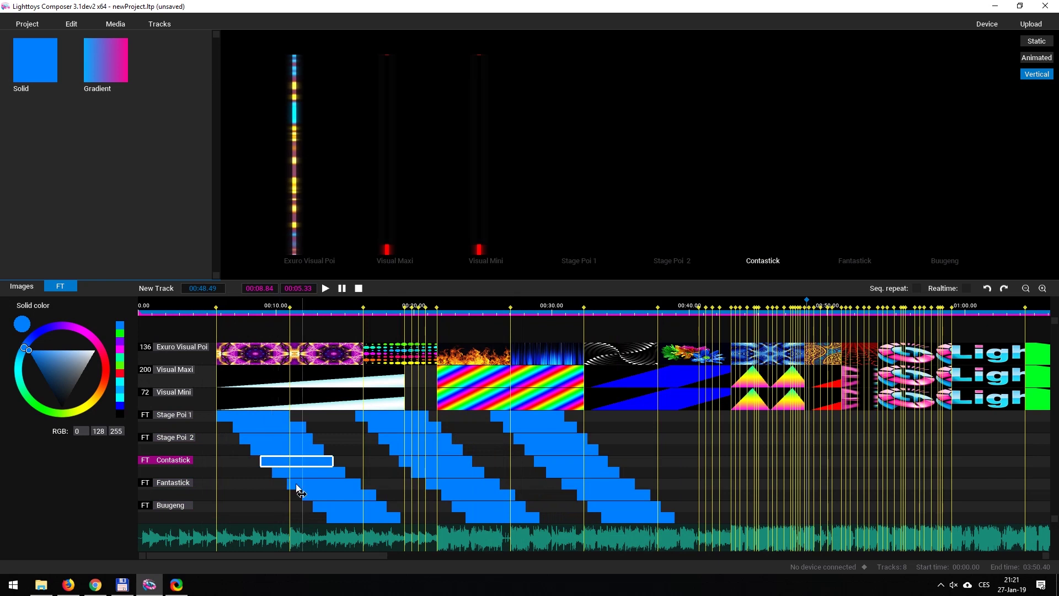
# Recolour the first staircase pink with RGB 255, 0, 128 and the third staircase green with RGB 0, 255, 0
pyautogui.moveTo(208, 409); pyautogui.dragTo(333, 528)
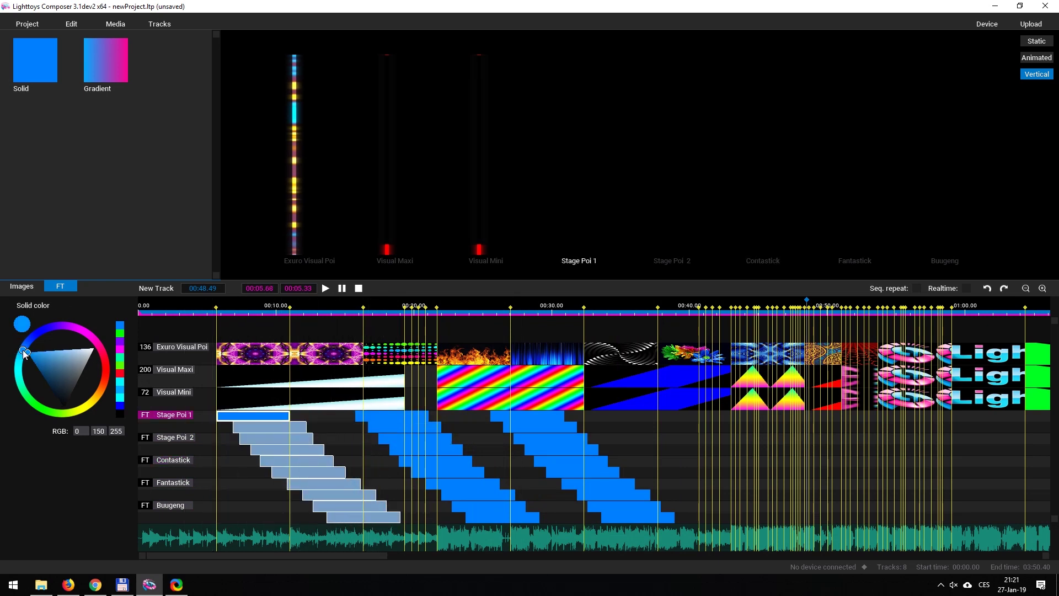
pyautogui.moveTo(24, 354)
pyautogui.mouseDown()
pyautogui.moveTo(70, 336)
pyautogui.moveTo(95, 398)
pyautogui.moveTo(101, 352)
pyautogui.mouseUp()
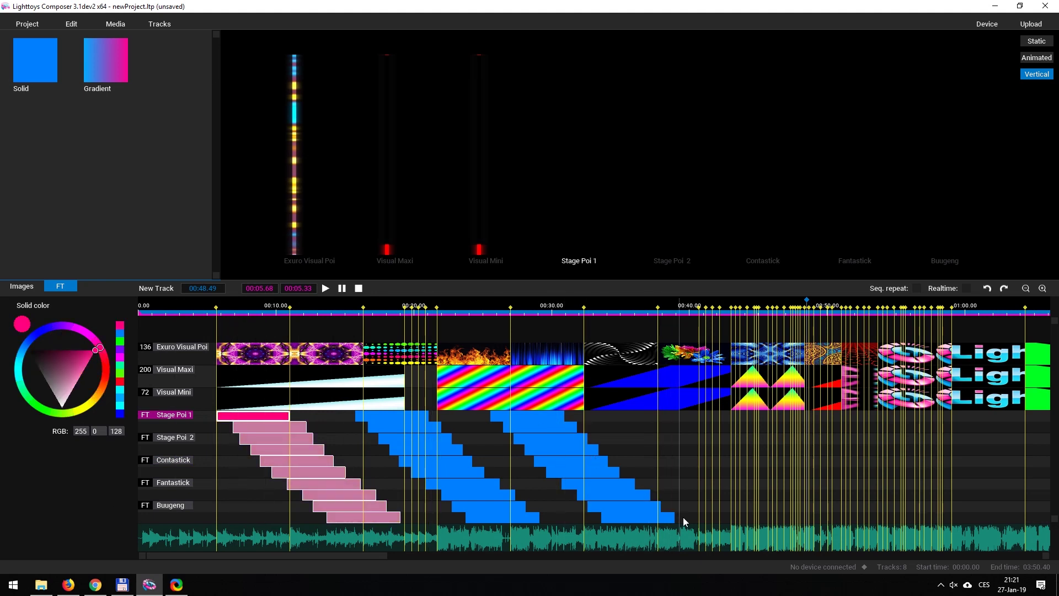
pyautogui.moveTo(683, 521); pyautogui.dragTo(548, 416)
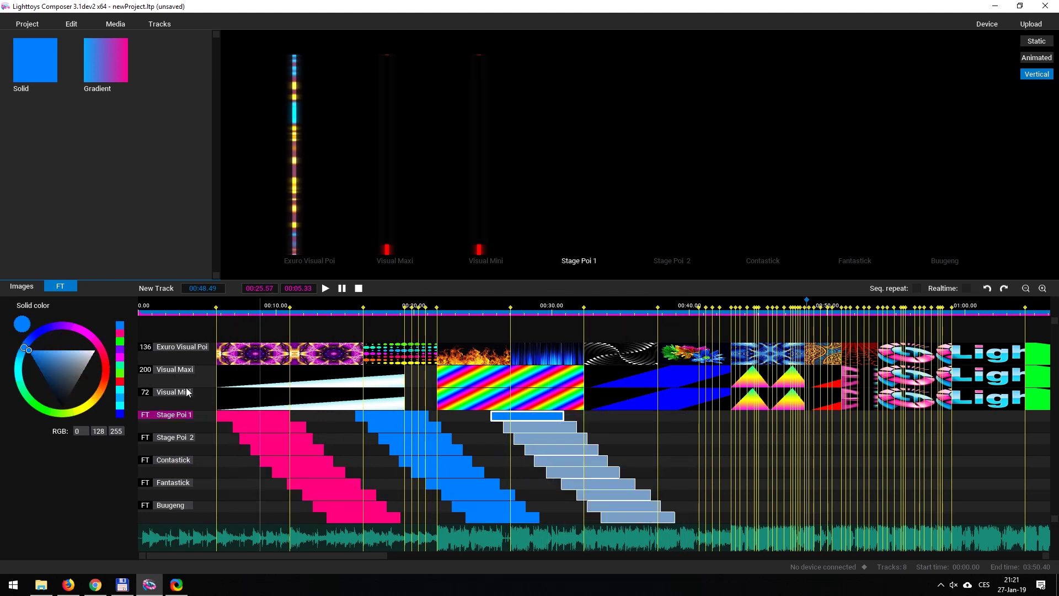
pyautogui.moveTo(26, 353); pyautogui.dragTo(41, 407)
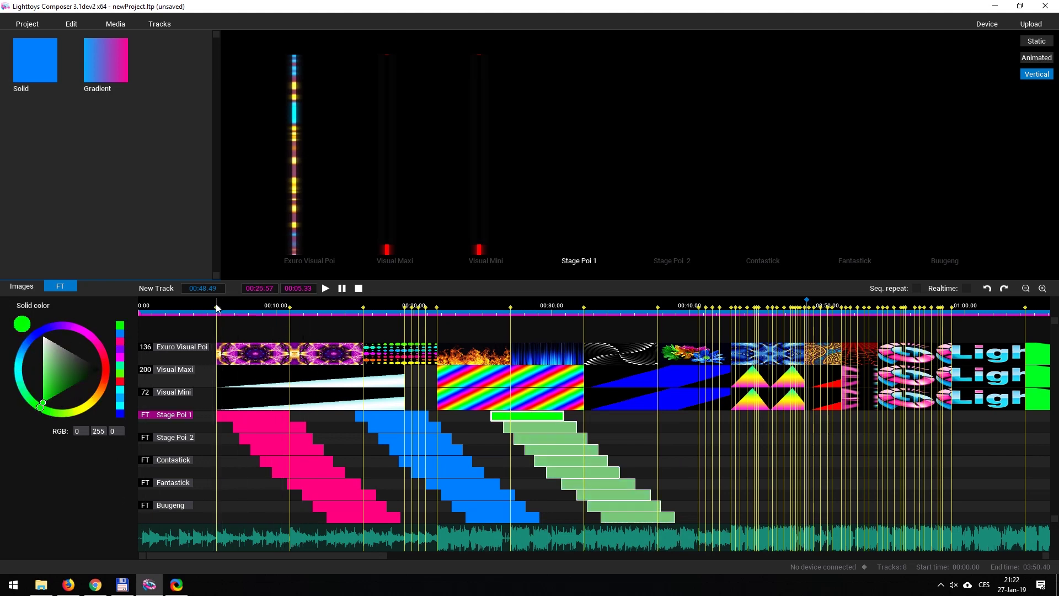
# Clear the selection and play the show from the 00:05.68 marker to preview the coloured staircases
pyautogui.click(480, 439)
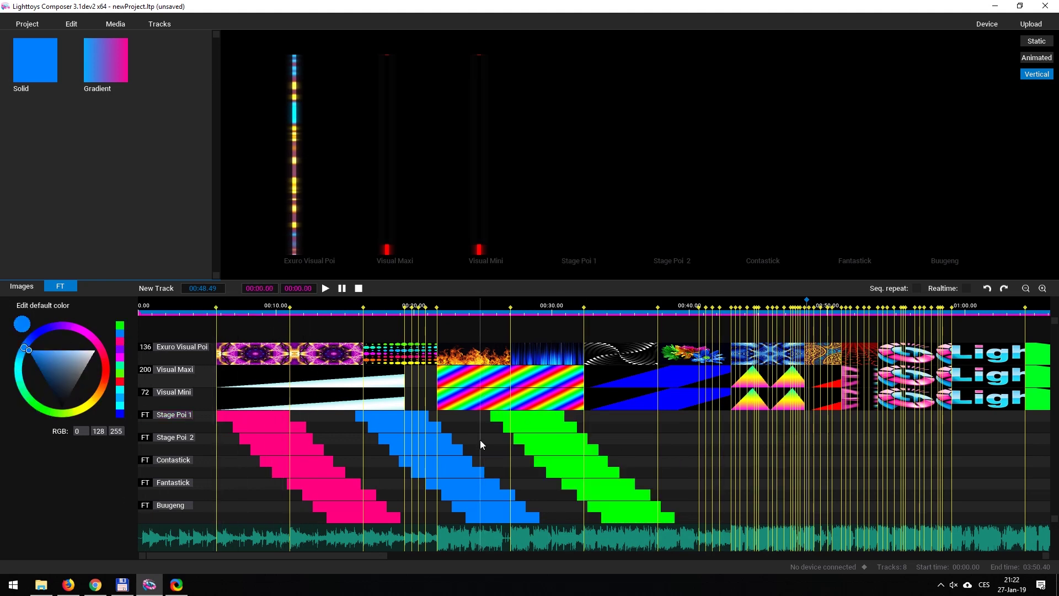
pyautogui.click(216, 298)
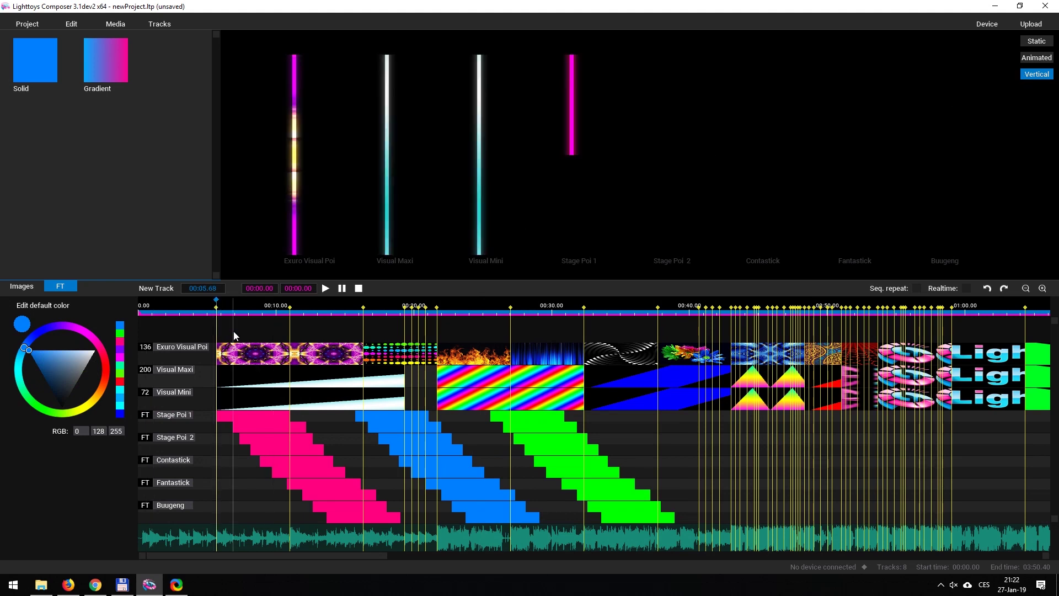
pyautogui.press('space')
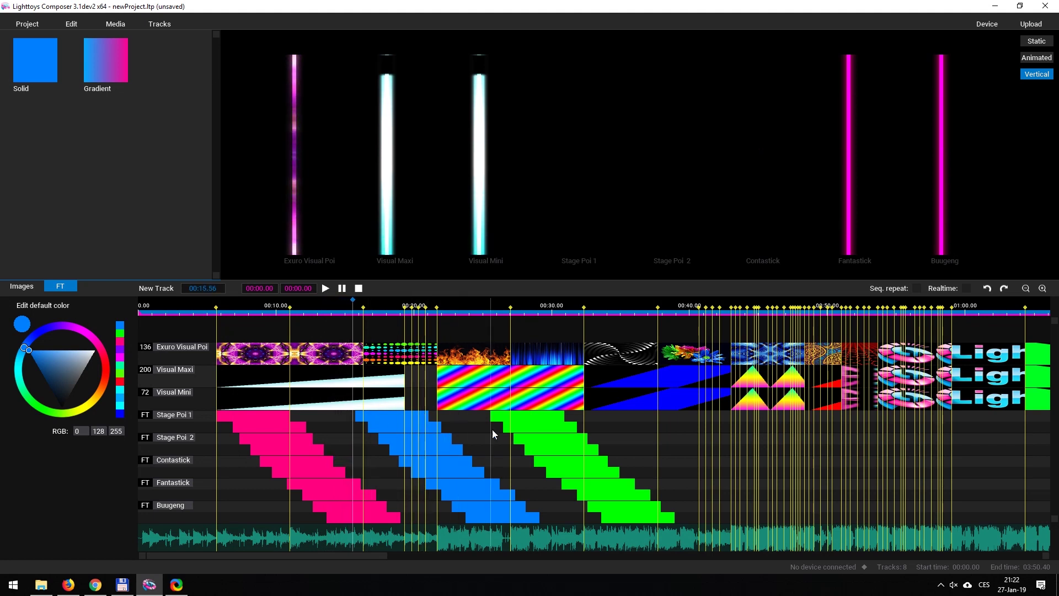
# Replace the solid blocks on Stage Poi 1 with a Gradient effect across both rows from 00:05.68 for 26.66 seconds
pyautogui.click(392, 416)
pyautogui.moveTo(84, 80); pyautogui.dragTo(582, 420)
pyautogui.click(227, 461)
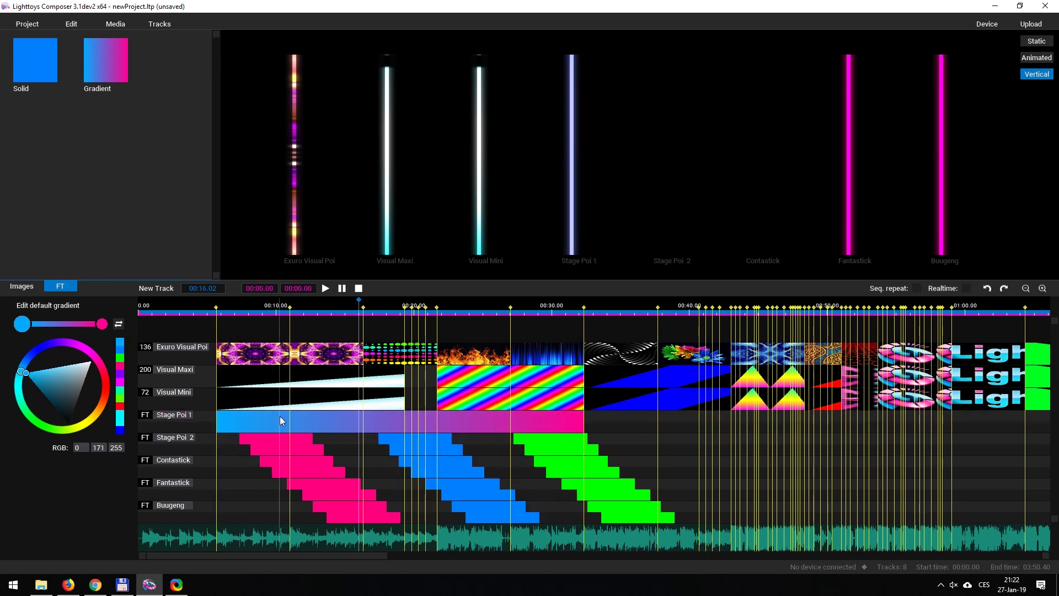
# Recolour the Stage Poi 1 gradient from red 255, 0, 0 to green 0, 255, 0, trying the reversed colour order once
pyautogui.moveTo(273, 413); pyautogui.dragTo(230, 429)
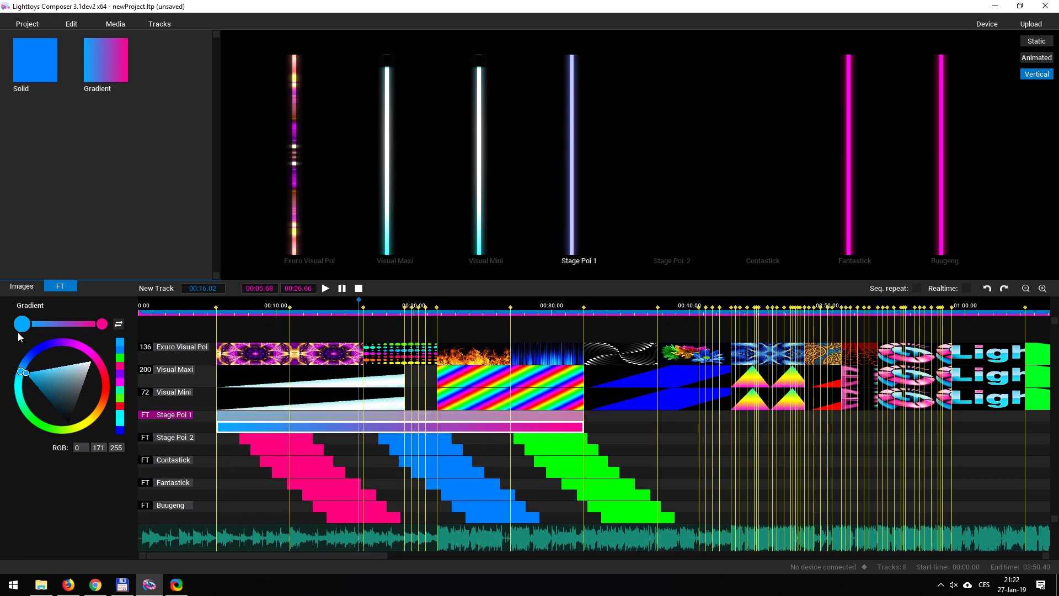
pyautogui.click(100, 325)
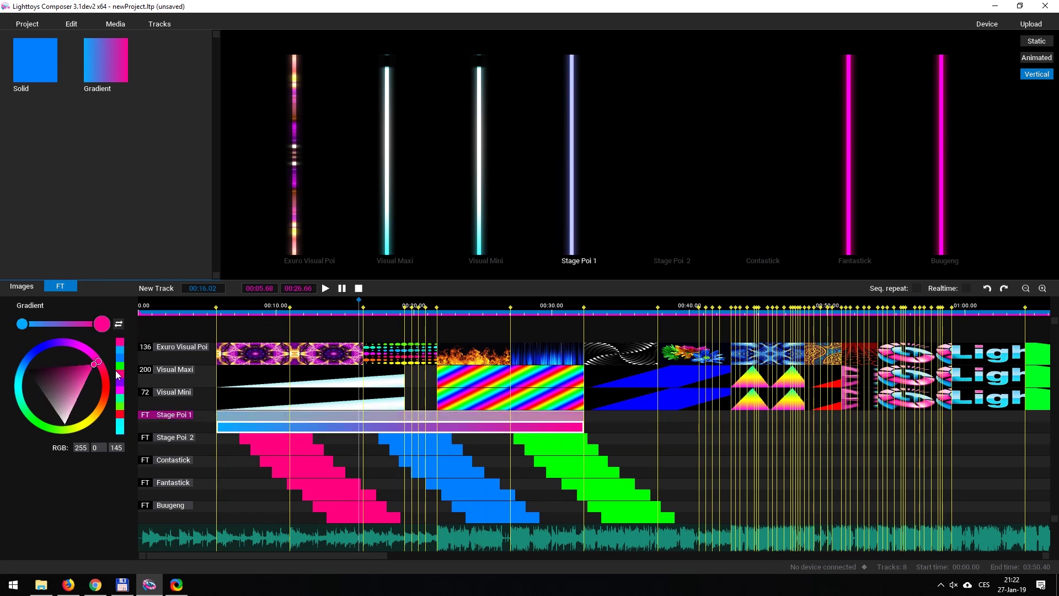
pyautogui.click(122, 366)
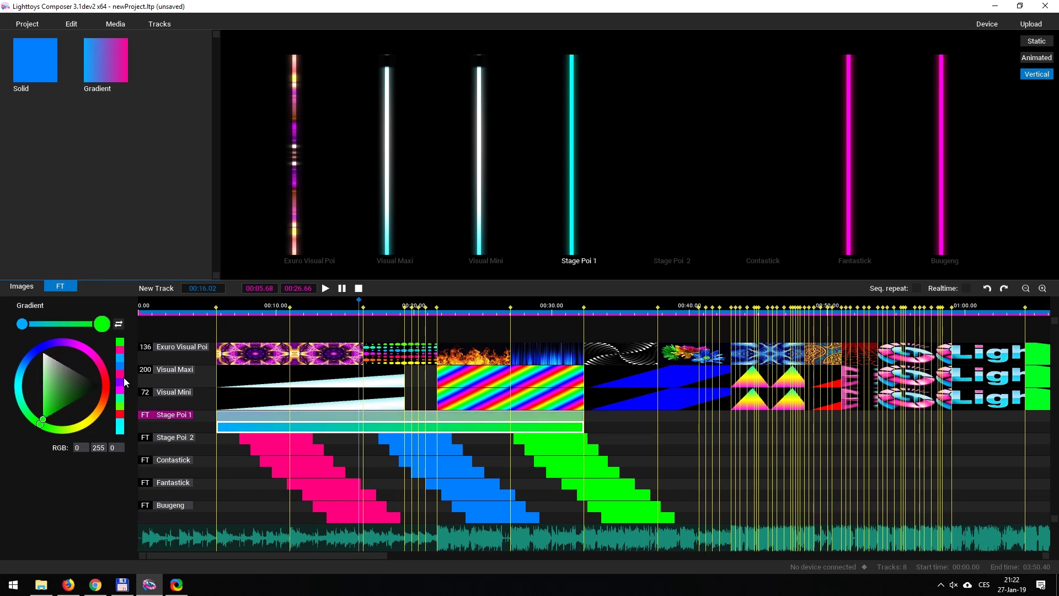
pyautogui.click(23, 325)
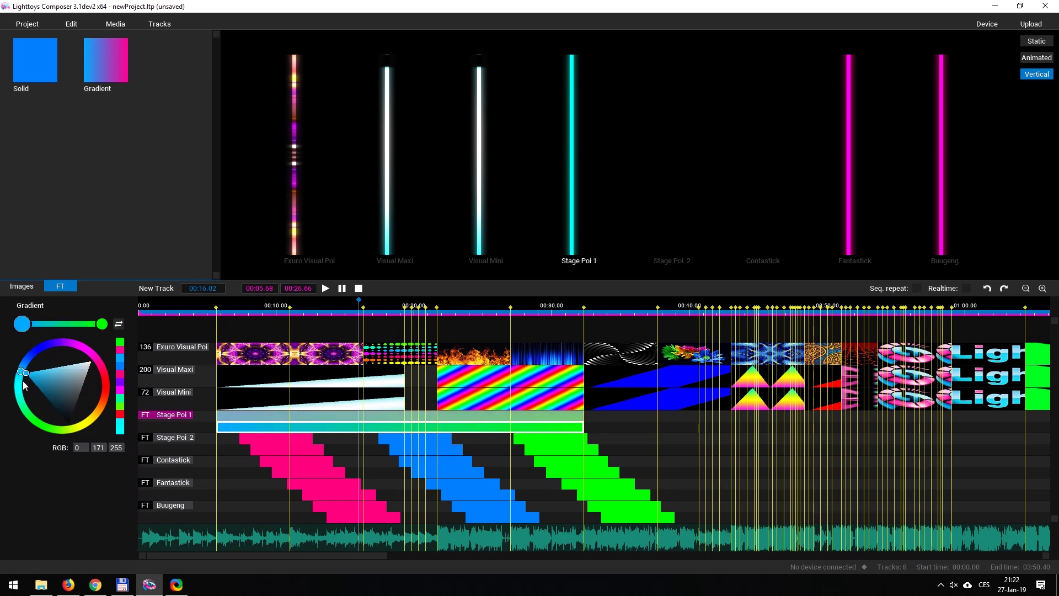
pyautogui.moveTo(25, 379); pyautogui.dragTo(104, 386)
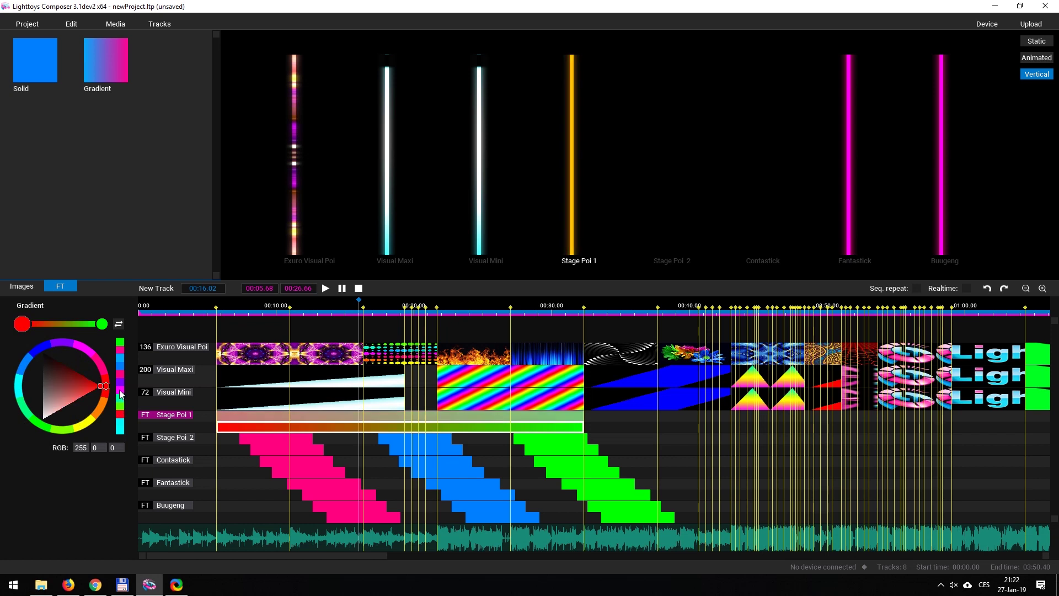
pyautogui.click(118, 326)
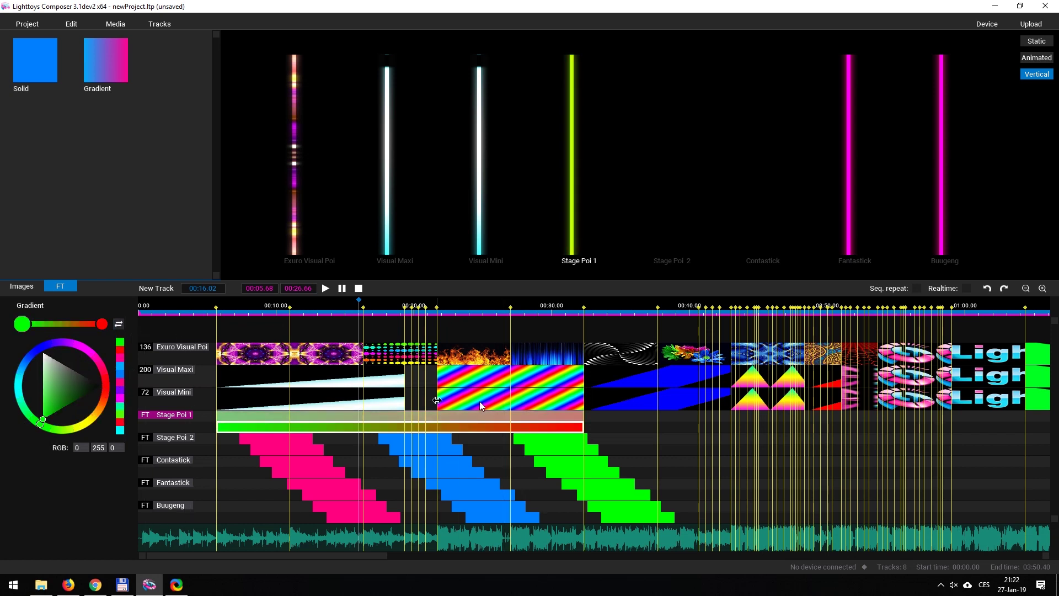
pyautogui.click(123, 324)
# Copy the red-to-green gradient on Stage Poi 1 to start at 00:32.34 and swap the copy's start and end colours
pyautogui.moveTo(249, 418); pyautogui.dragTo(619, 422)
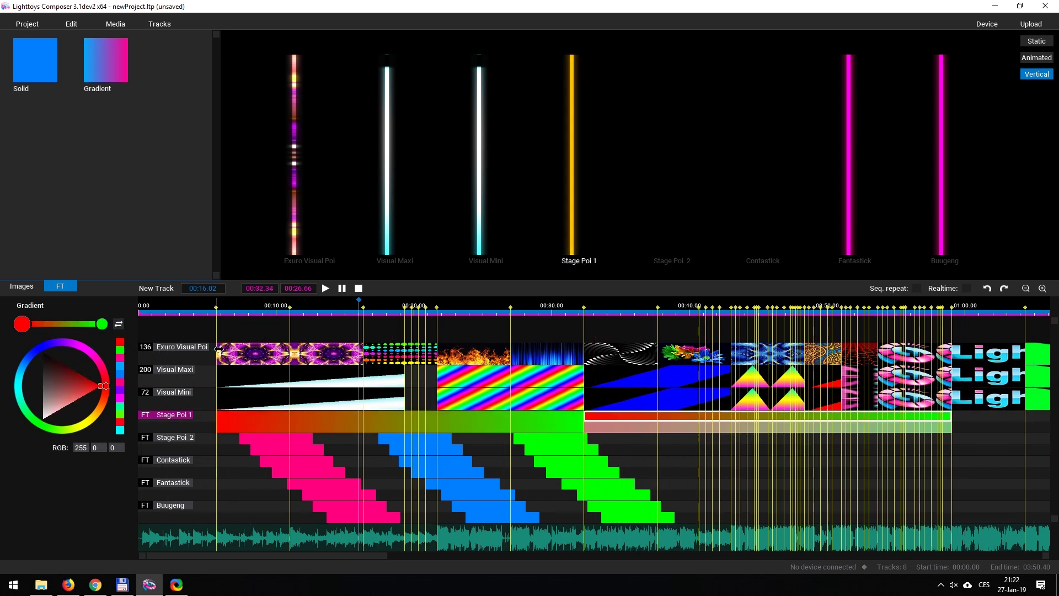
pyautogui.click(119, 327)
pyautogui.click(259, 486)
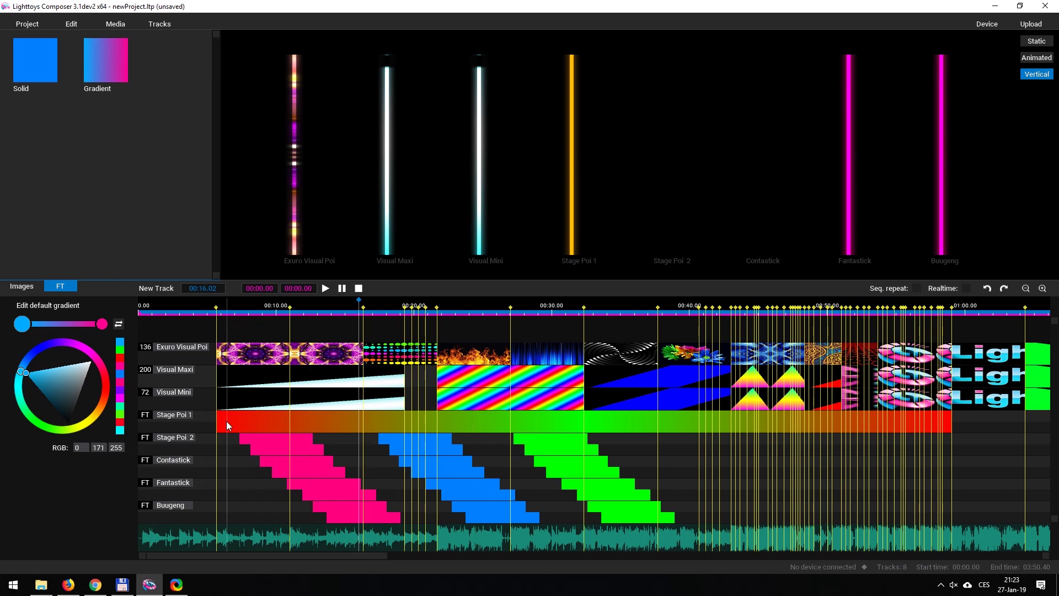
# Delete all solid and gradient blocks from the FT tracks, and select the group of short blocks on Stage Poi 1
pyautogui.moveTo(211, 416); pyautogui.dragTo(742, 516)
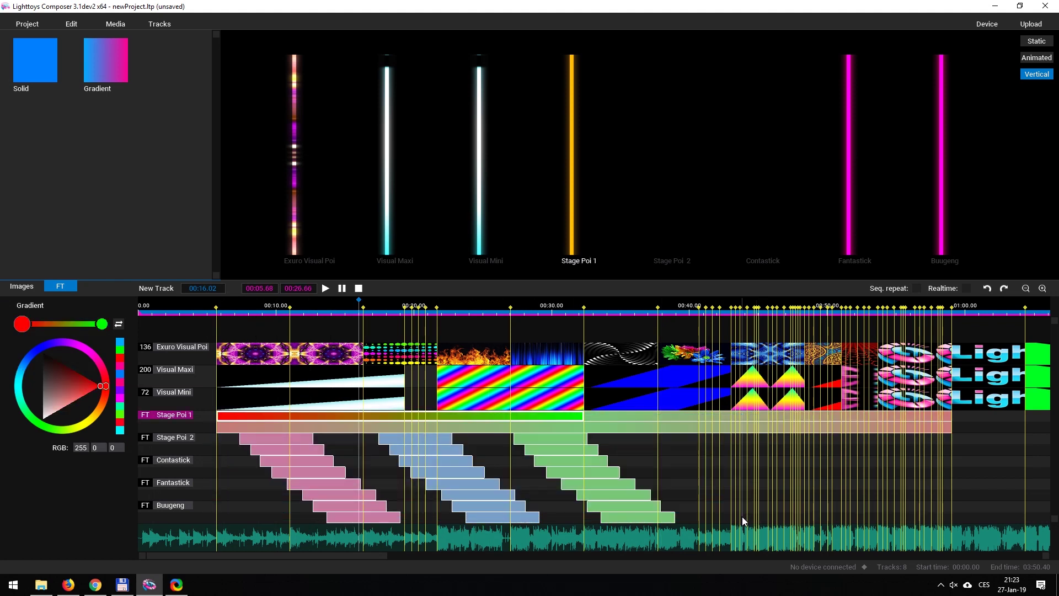
pyautogui.press('Delete')
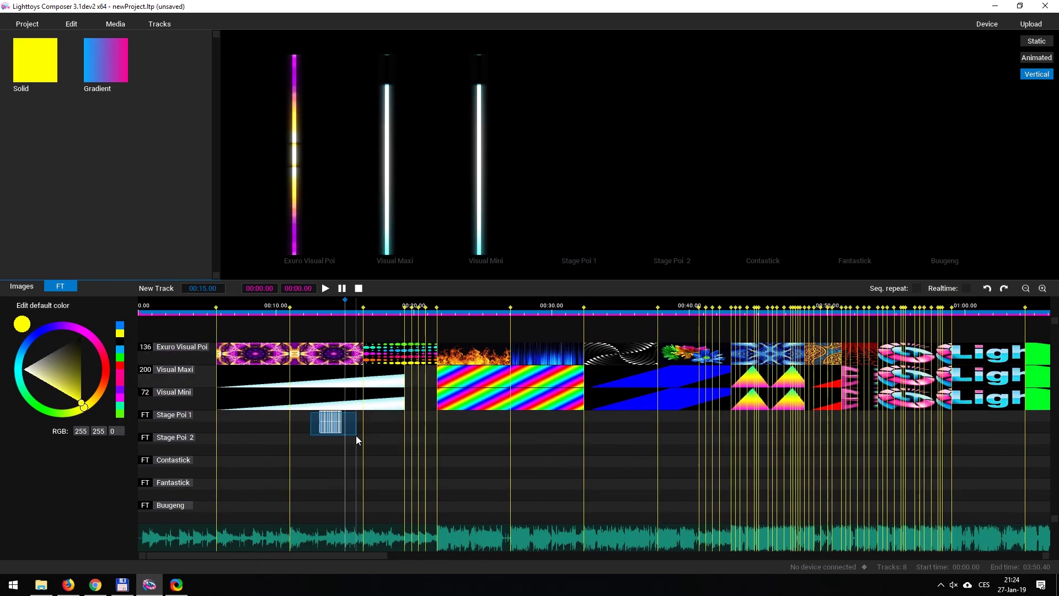
pyautogui.moveTo(354, 437); pyautogui.dragTo(458, 445)
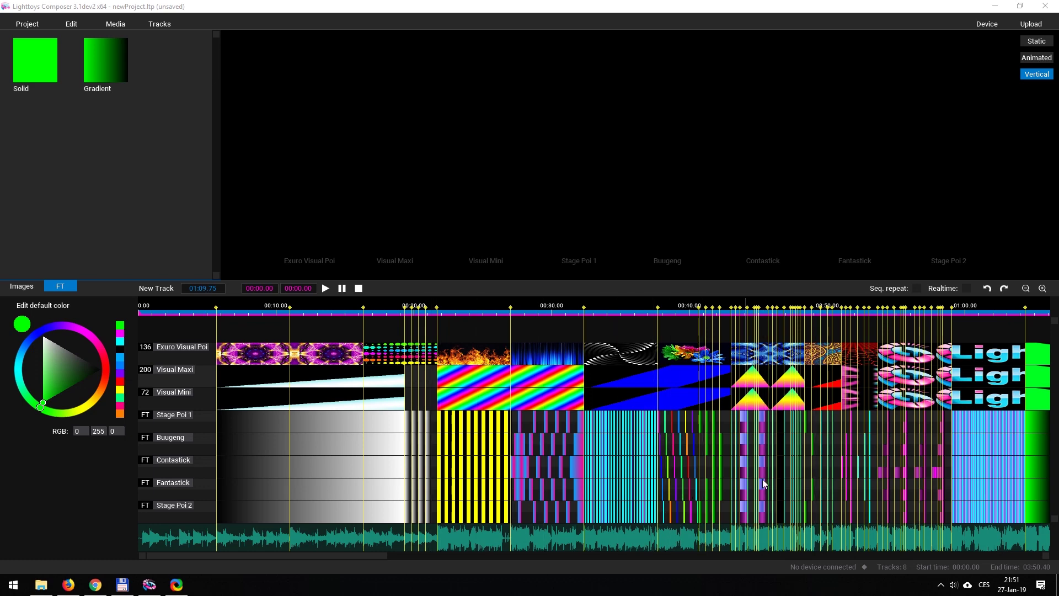
# Examine the solid and gradient patterns on the FT tracks from the end of the show back to about 00:17
pyautogui.scroll(1, 422, 461)
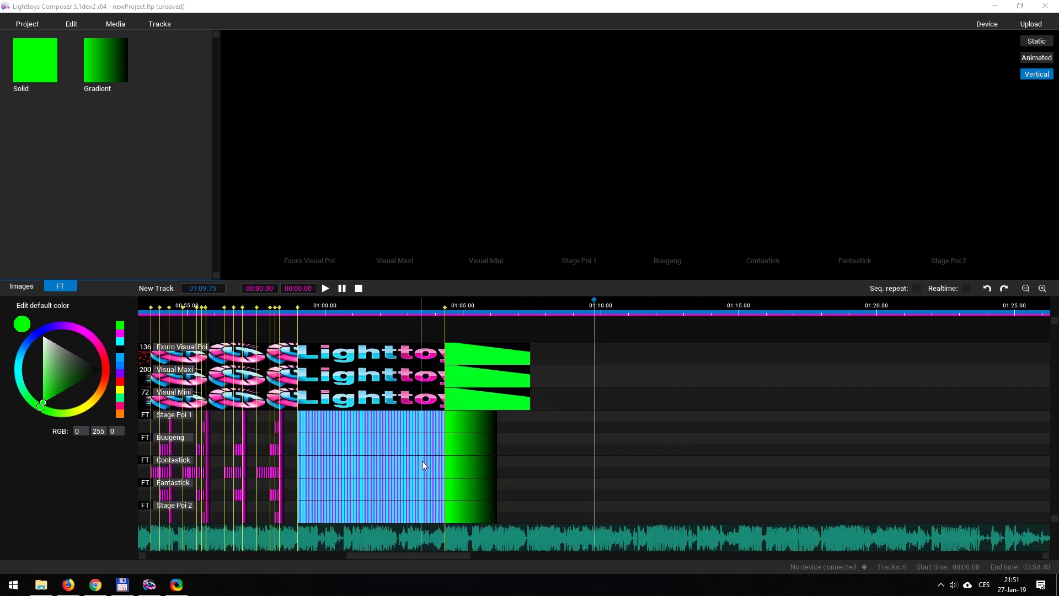
pyautogui.scroll(1, 422, 461)
pyautogui.scroll(1, 405, 470)
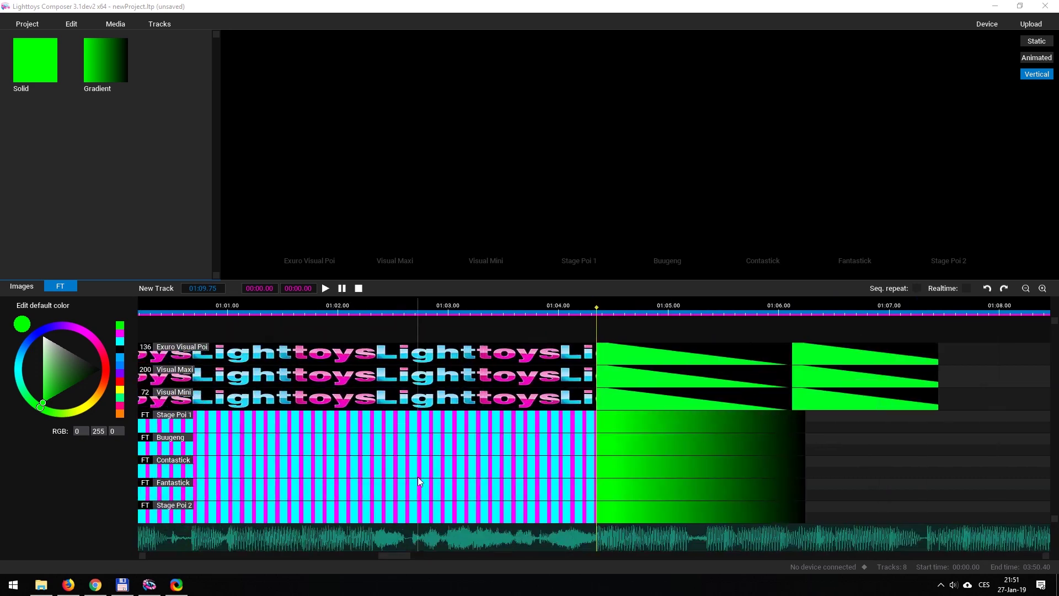
pyautogui.hscroll(-6, 418, 477)
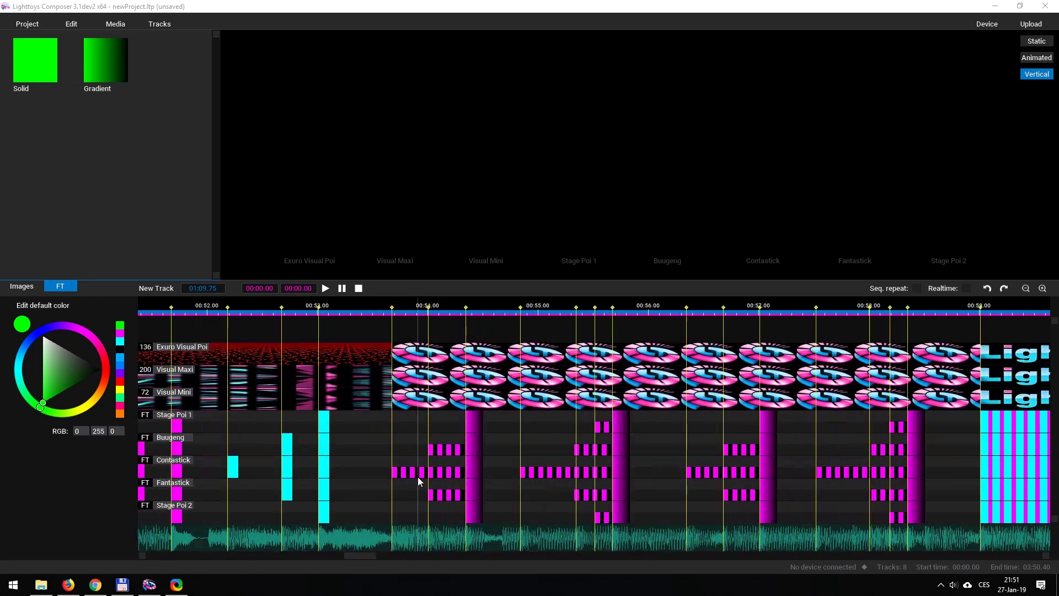
pyautogui.hscroll(-6, 418, 482)
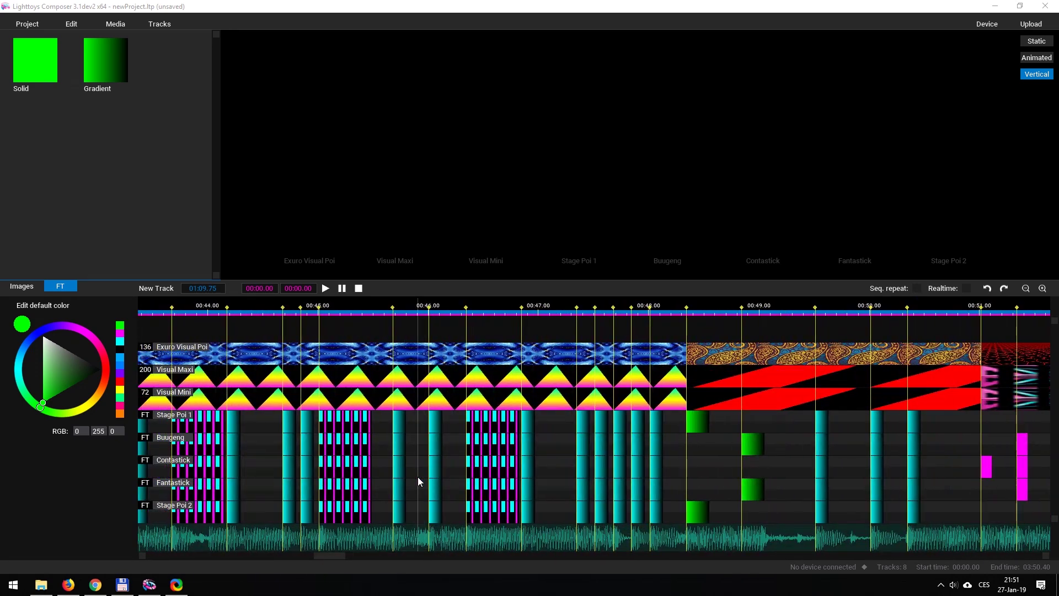
pyautogui.hscroll(-2, 418, 477)
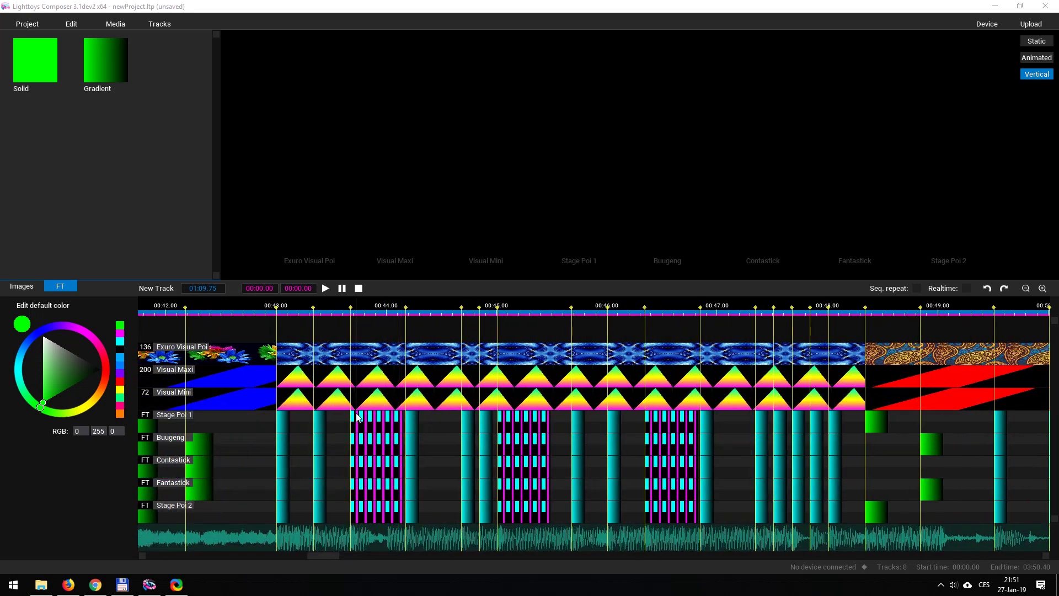
pyautogui.hscroll(-3, 353, 474)
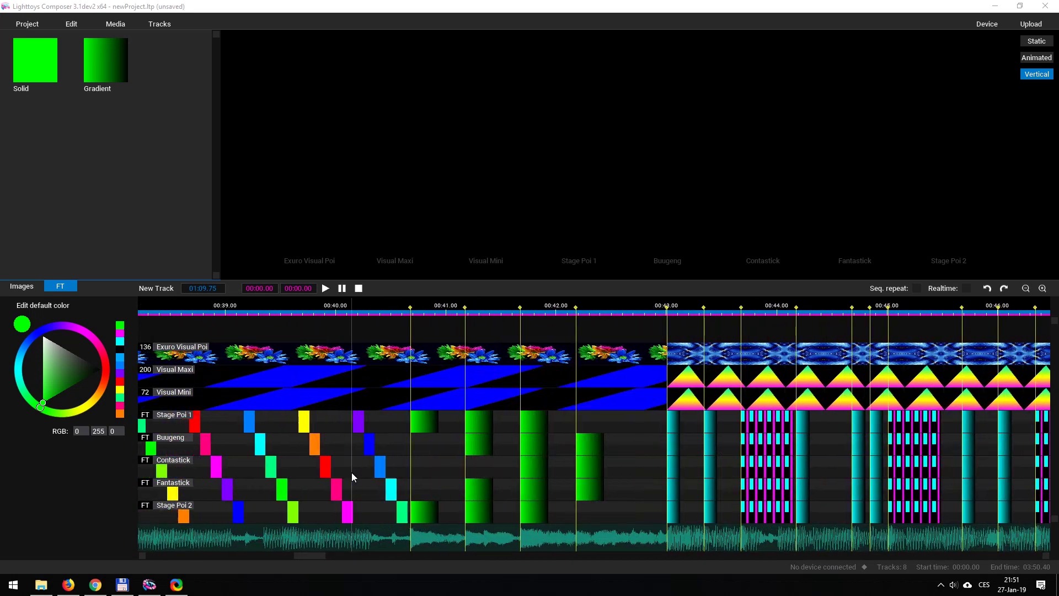
pyautogui.hscroll(-3, 352, 472)
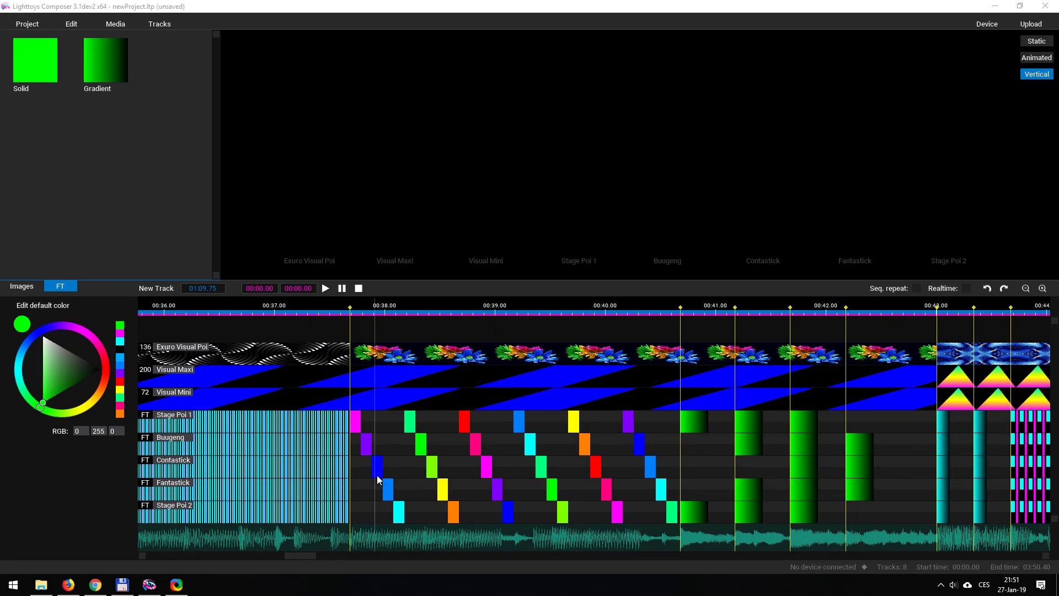
pyautogui.hscroll(-4, 379, 480)
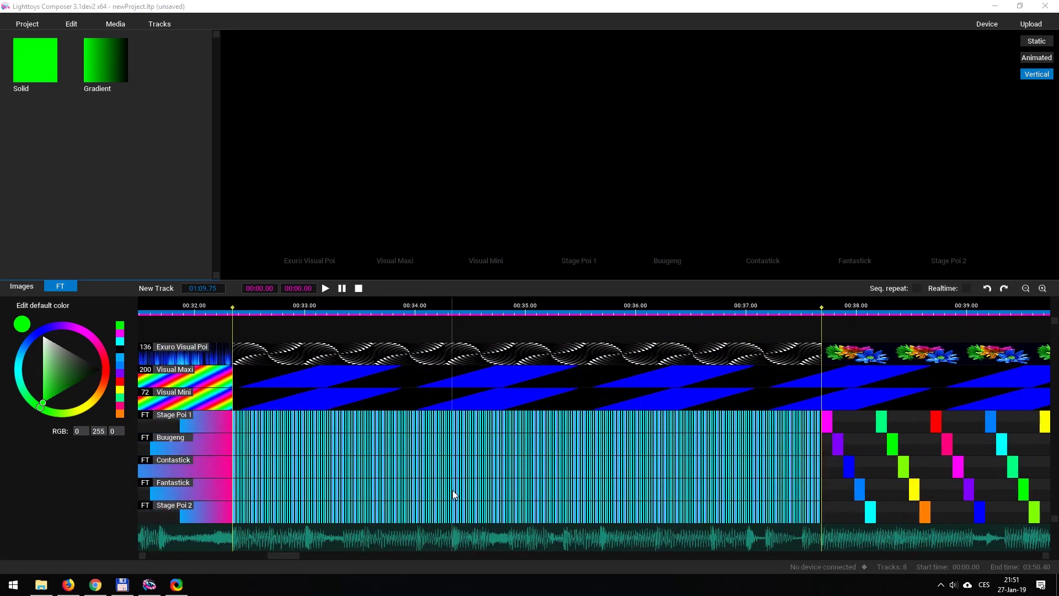
pyautogui.hscroll(-6, 453, 492)
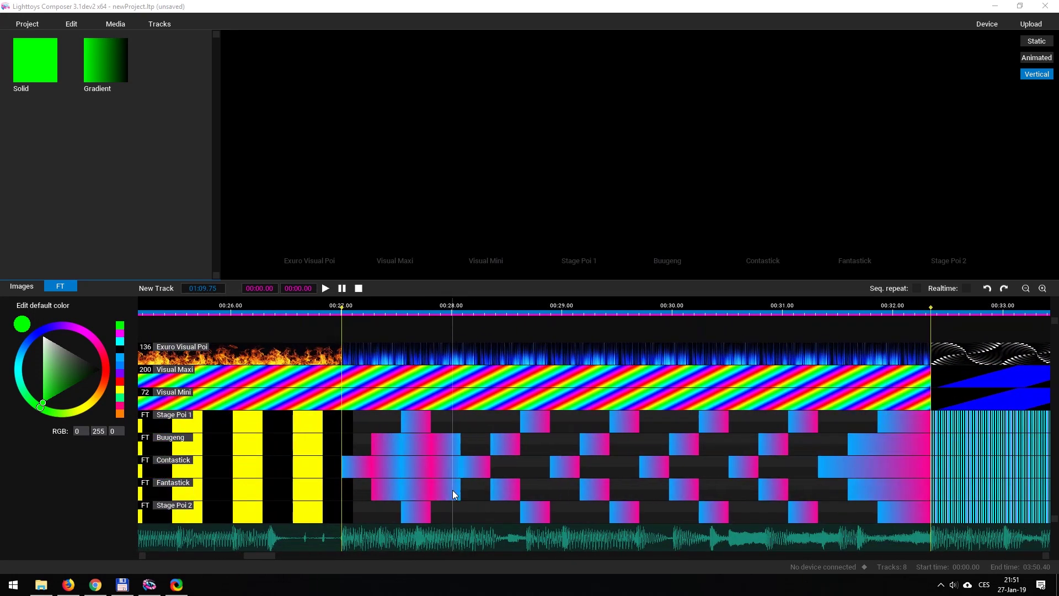
pyautogui.hscroll(-5, 452, 490)
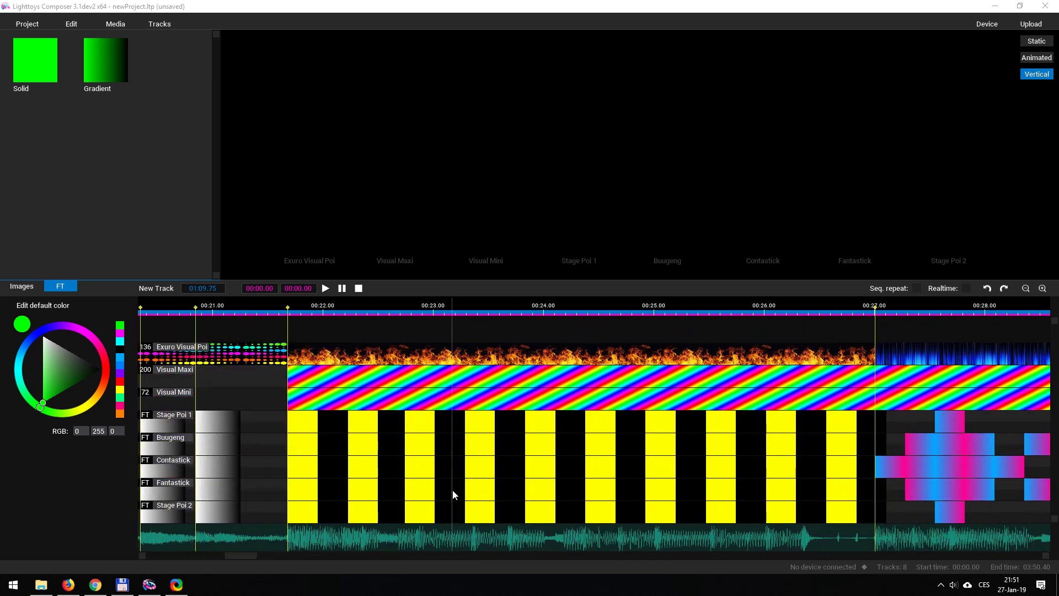
pyautogui.hscroll(-4, 453, 494)
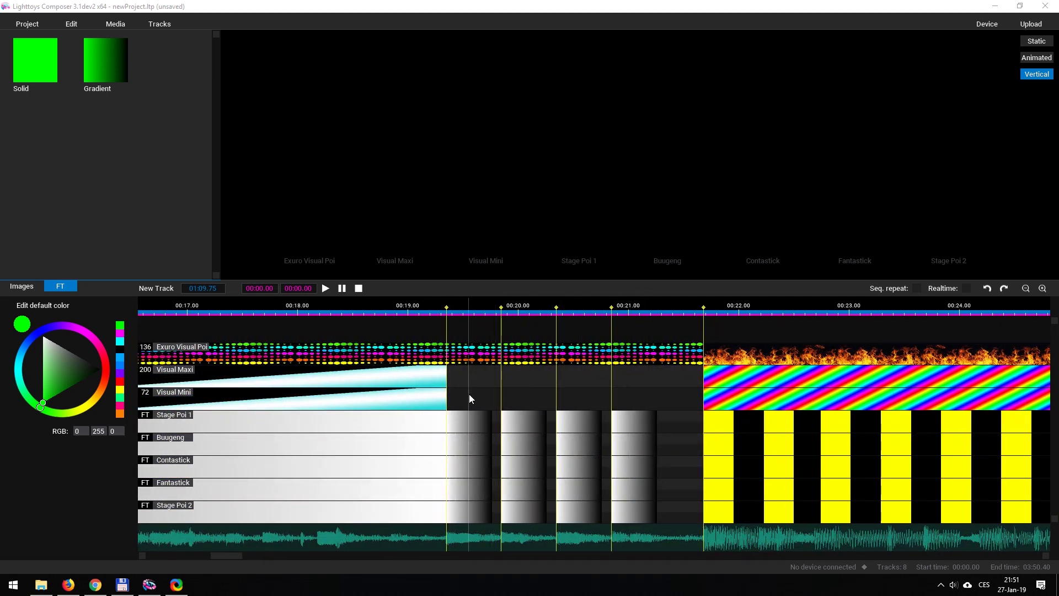
# Try placing the image fade posun_invert.bmp on the Stage Poi 1 FT track from 00:19.84 for 1.83 seconds, and remove it
pyautogui.click(22, 286)
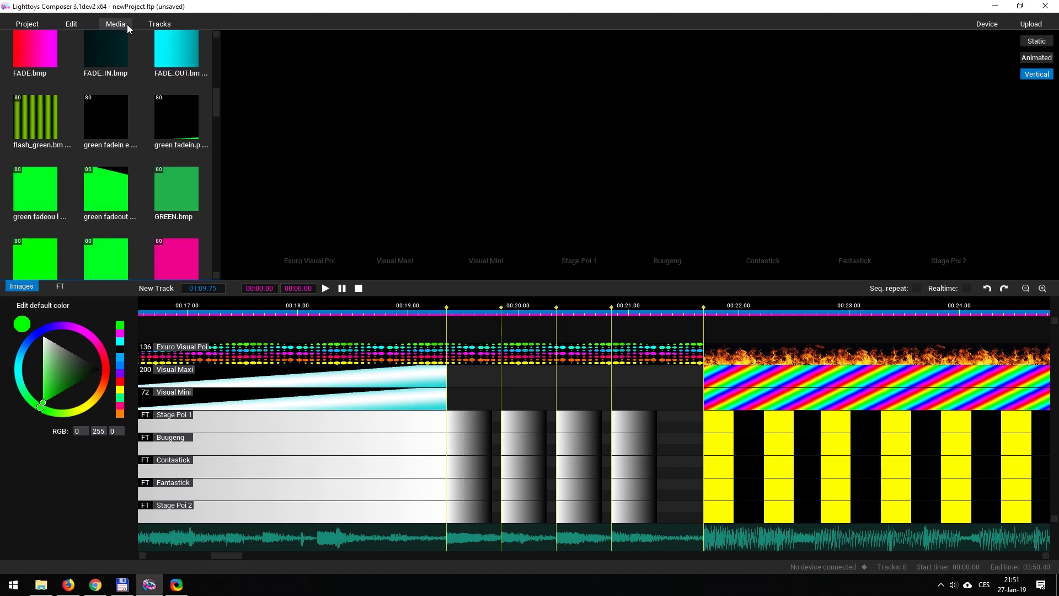
pyautogui.scroll(-3, 122, 160)
pyautogui.moveTo(122, 160); pyautogui.dragTo(703, 425)
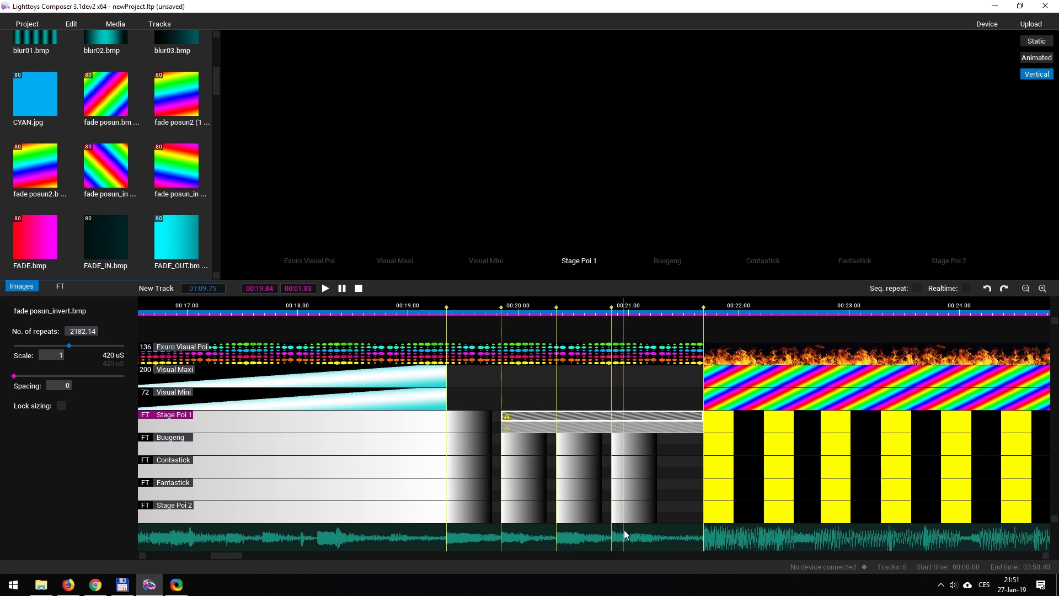
pyautogui.press('Delete')
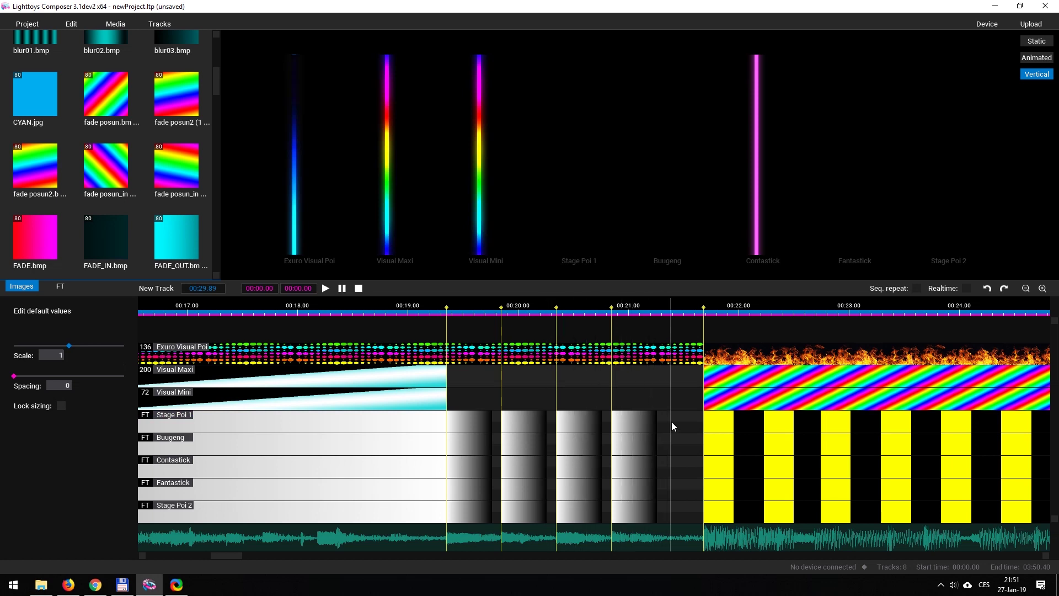
# Copy the four white-to-black gradients from Stage Poi 1 onto the Visual Mini, Visual Maxi and Exuro Visual Poi tracks at the same times
pyautogui.moveTo(613, 419)
pyautogui.click(482, 425)
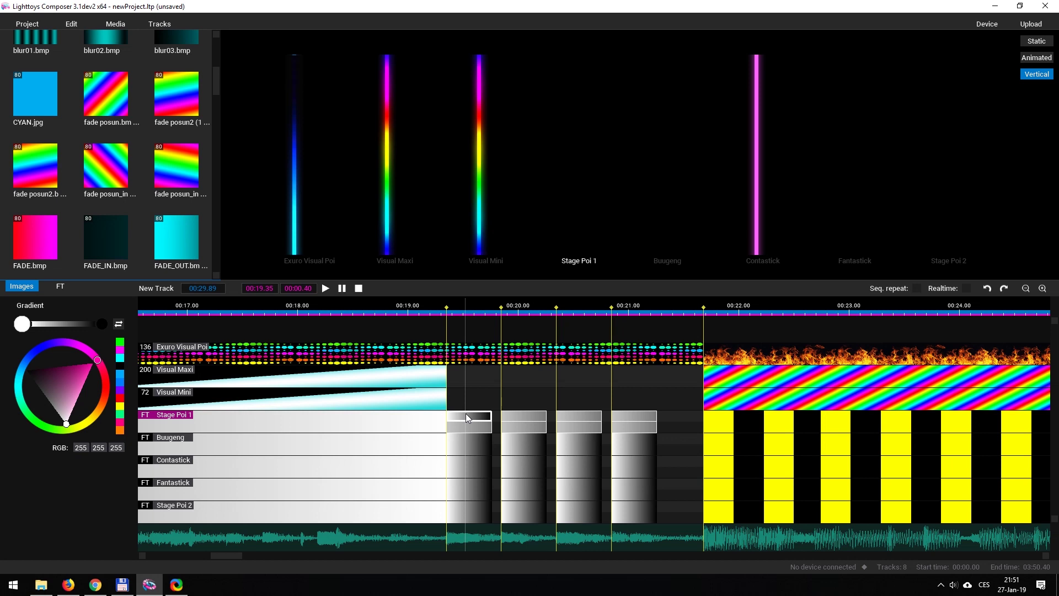
pyautogui.moveTo(465, 413); pyautogui.dragTo(488, 353)
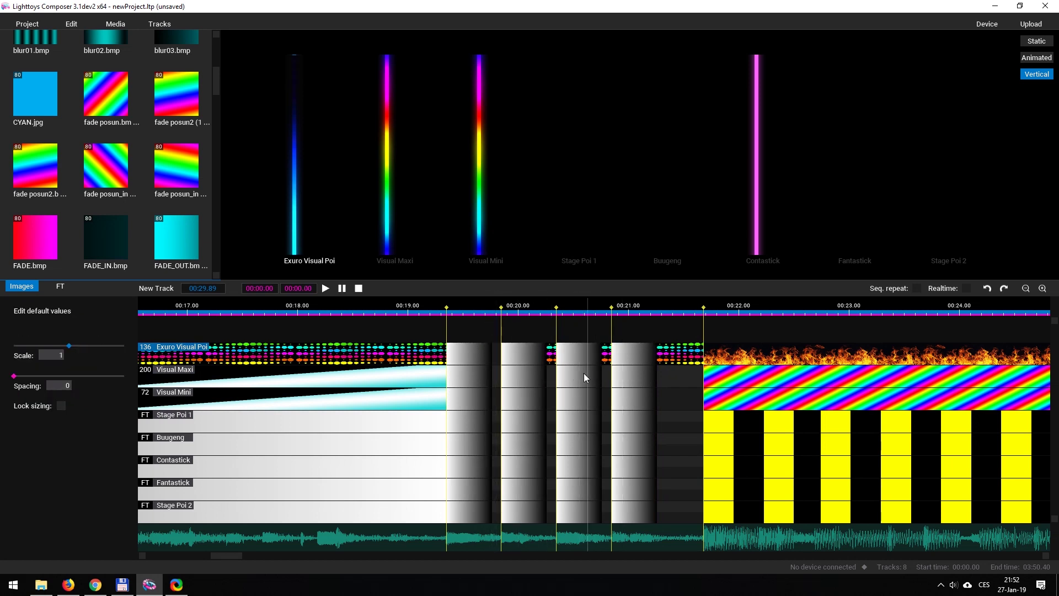
# Delete the leftover dotted image pieces between and after the gradients on the Exuro Visual Poi track
pyautogui.click(551, 356)
pyautogui.click(606, 359)
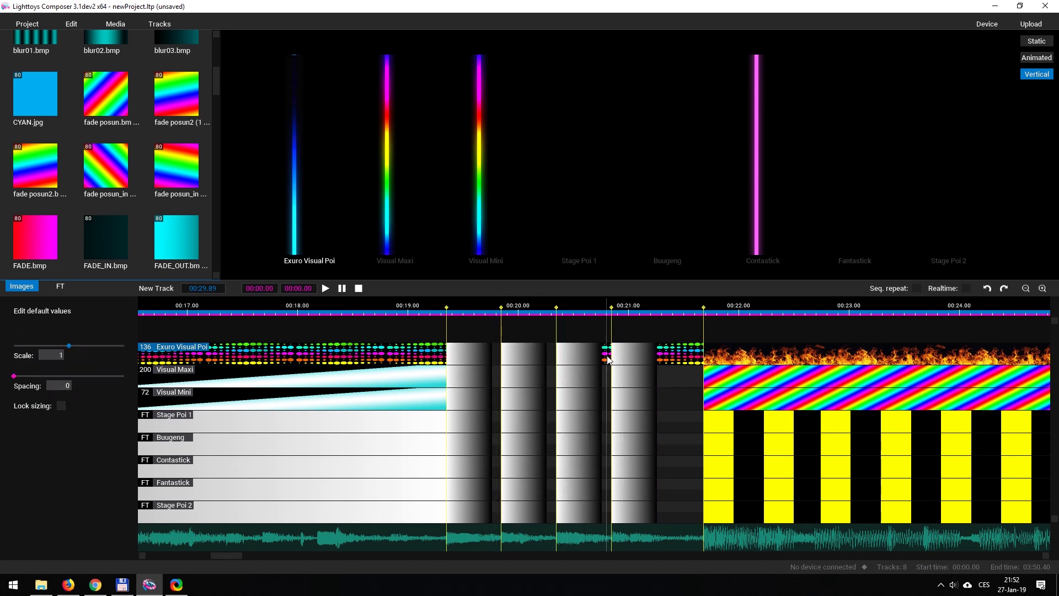
pyautogui.click(656, 356)
# Examine the image and colour patterns across all tracks, from individual sections to the whole show
pyautogui.scroll(-10, 652, 377)
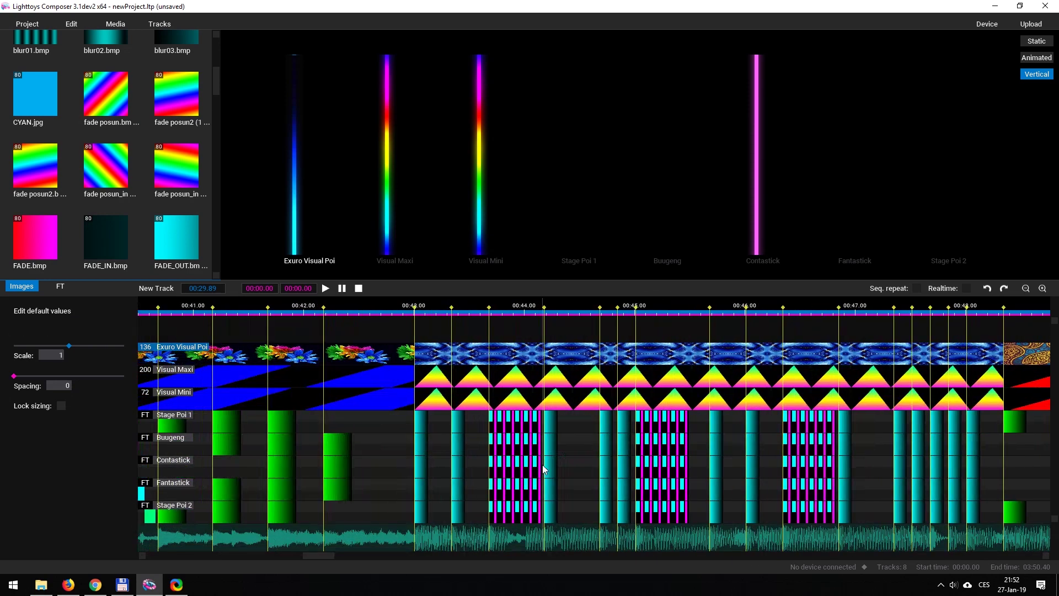
pyautogui.scroll(6, 543, 468)
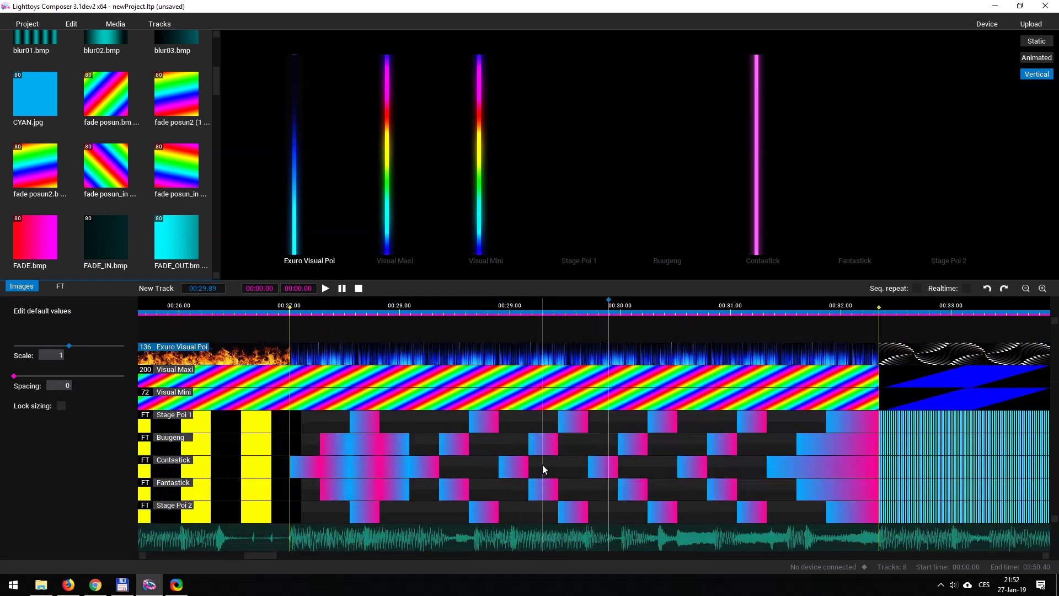
pyautogui.scroll(4, 543, 468)
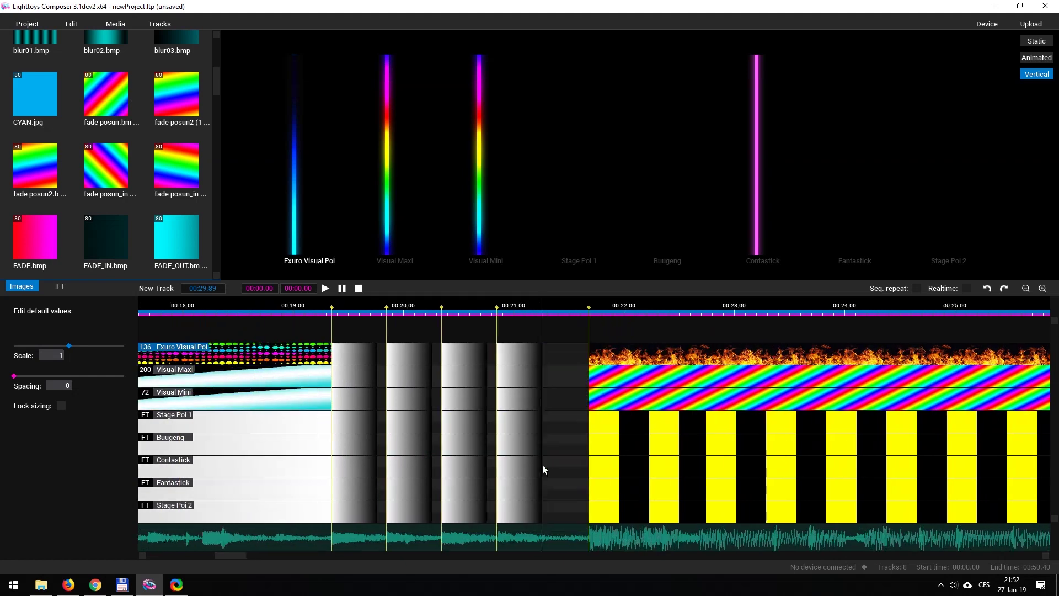
pyautogui.scroll(1, 542, 464)
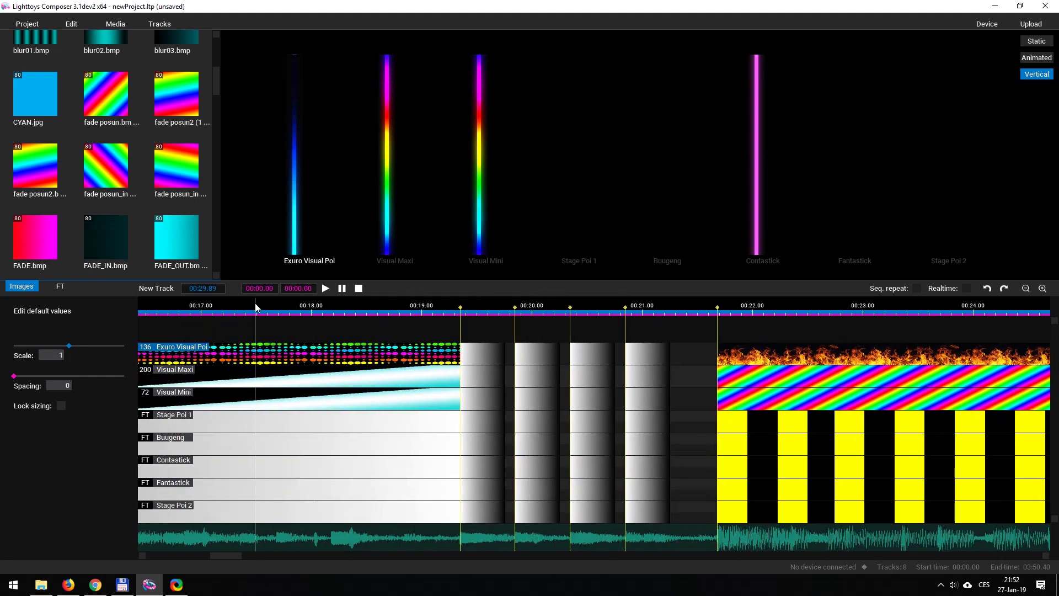
pyautogui.scroll(-5, 265, 426)
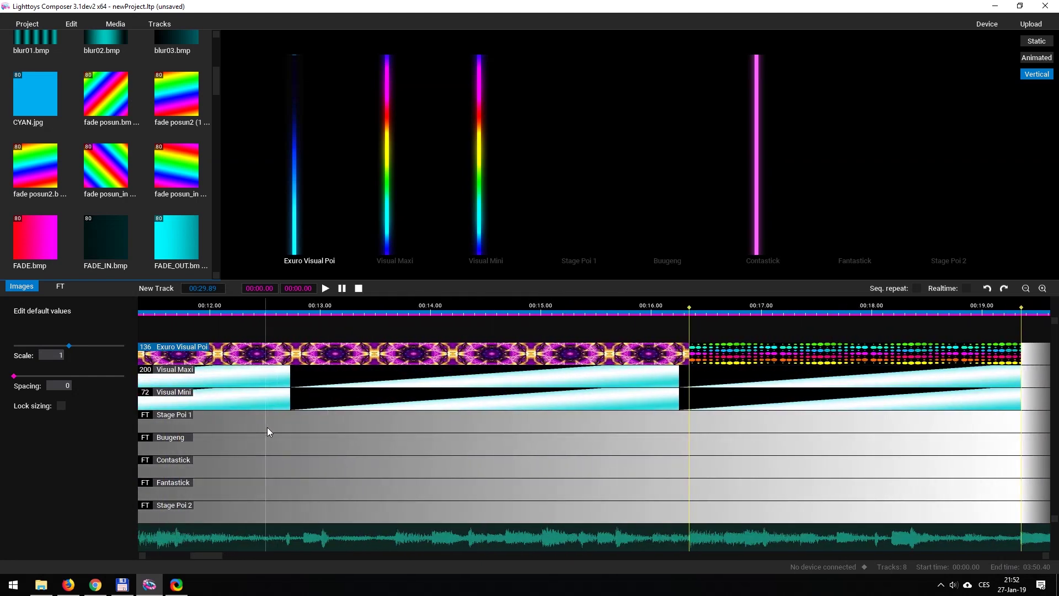
pyautogui.scroll(-4, 343, 445)
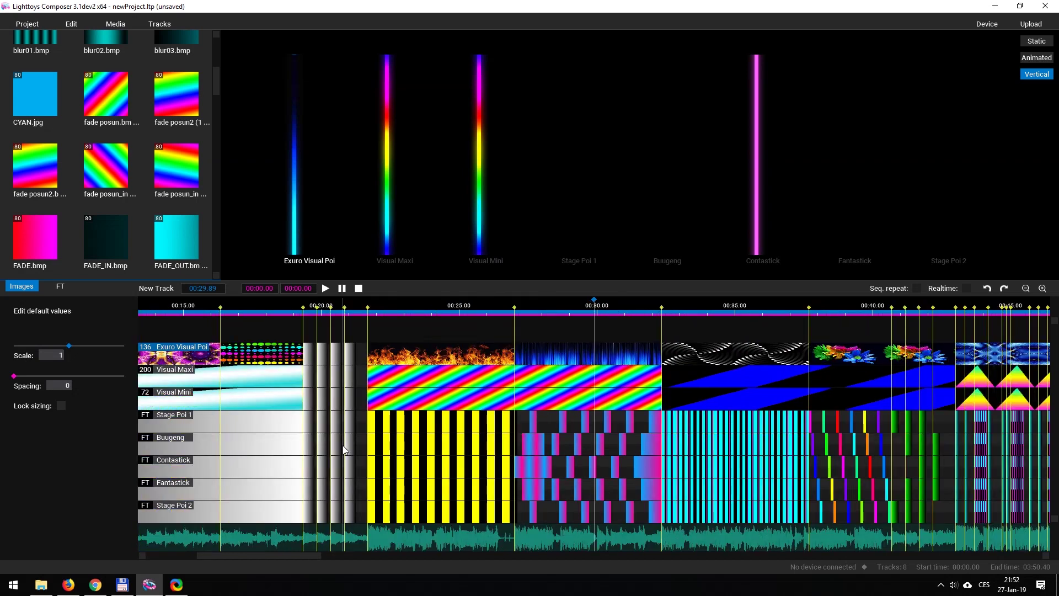
pyautogui.scroll(-5, 342, 445)
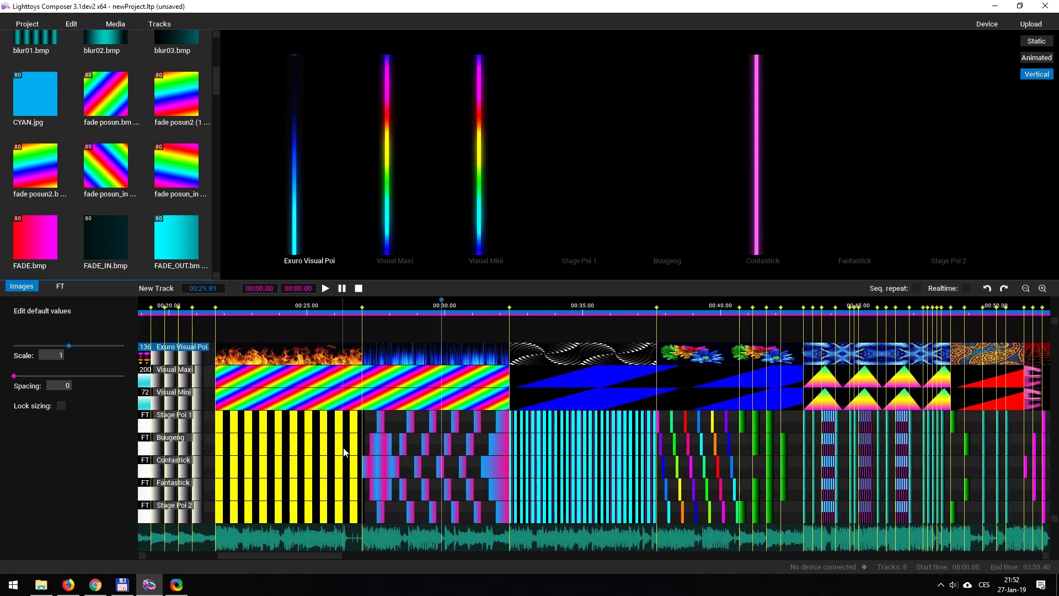
pyautogui.scroll(5, 343, 448)
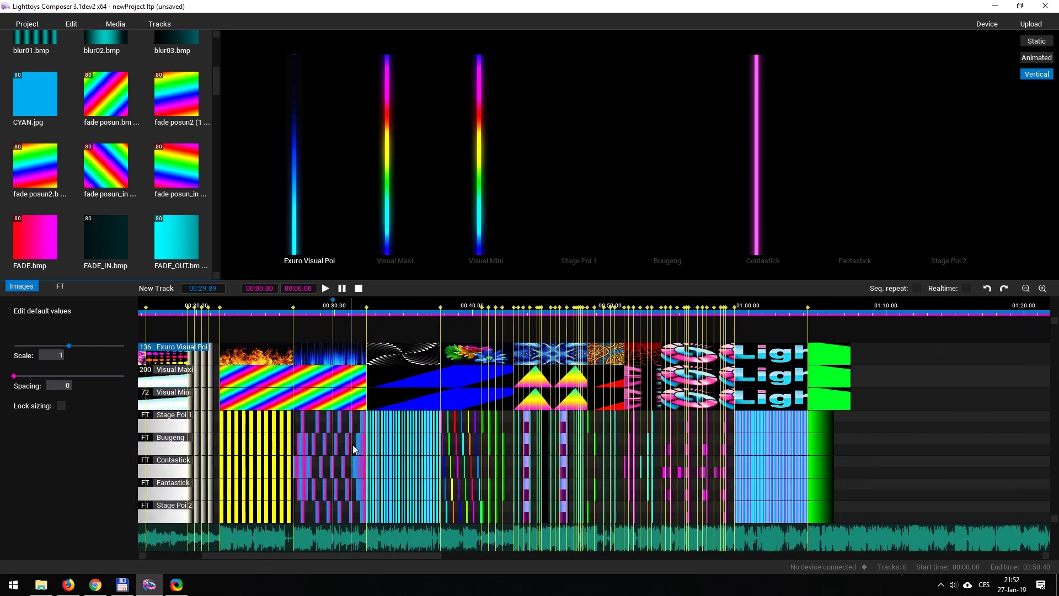
pyautogui.scroll(1, 347, 450)
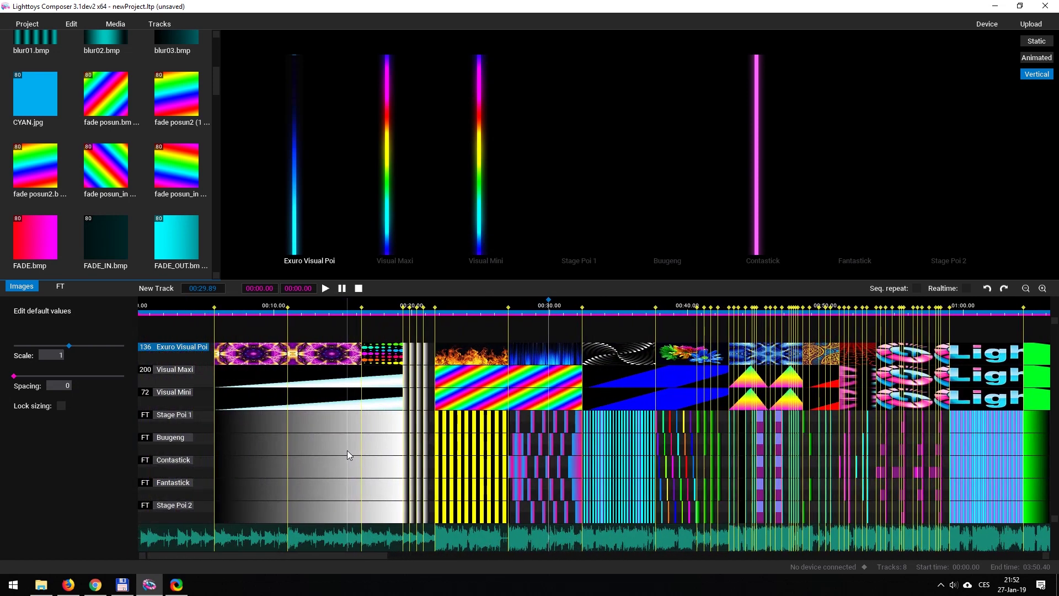
pyautogui.scroll(-3, 335, 446)
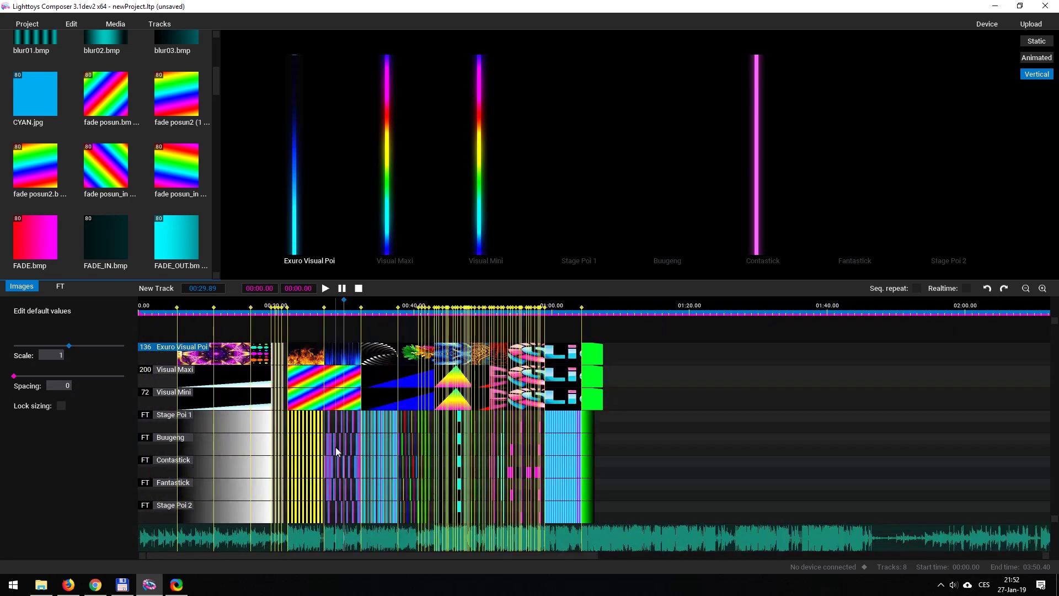
# Play the show from the beginning, switching the preview to Animated and back to Vertical
pyautogui.click(156, 305)
pyautogui.click(139, 305)
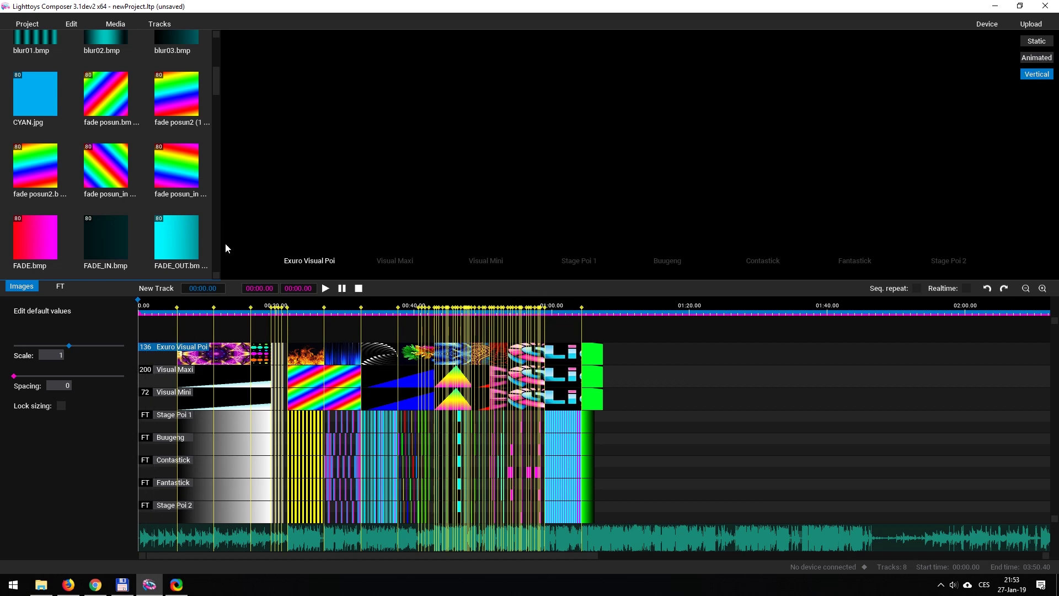
pyautogui.press('space')
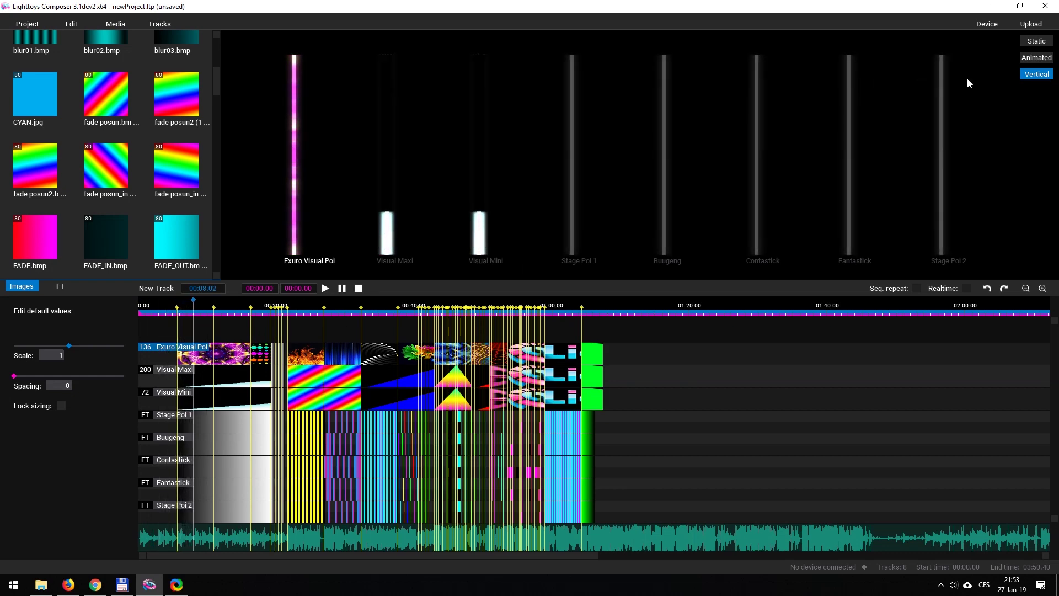
pyautogui.click(1026, 59)
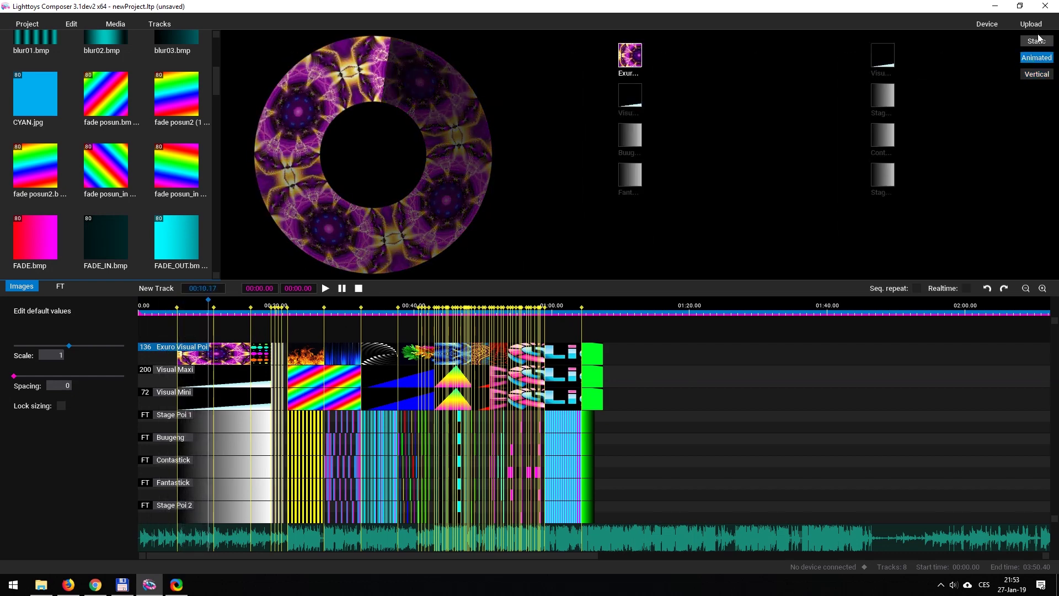
pyautogui.click(1036, 76)
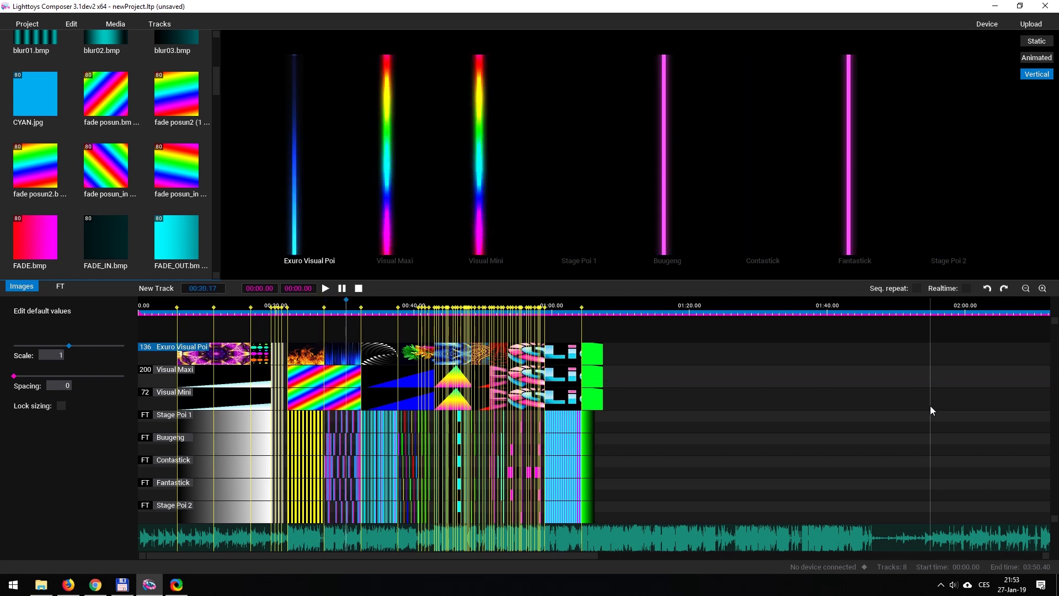
# Compare the Static, Animated and Vertical previews as the show plays on, ending on Vertical
pyautogui.click(1037, 42)
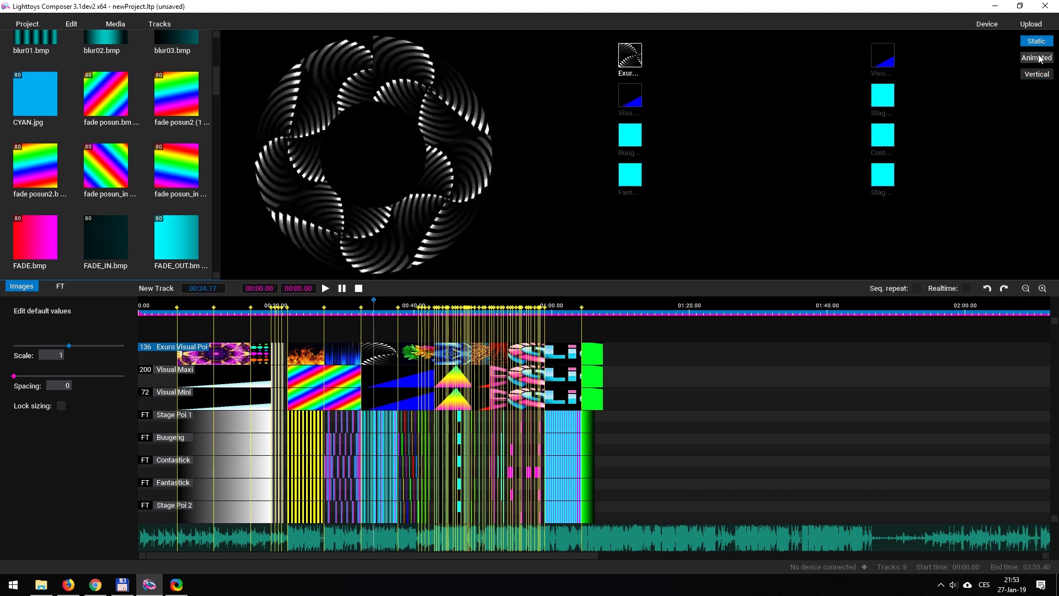
pyautogui.click(1039, 59)
pyautogui.click(1039, 76)
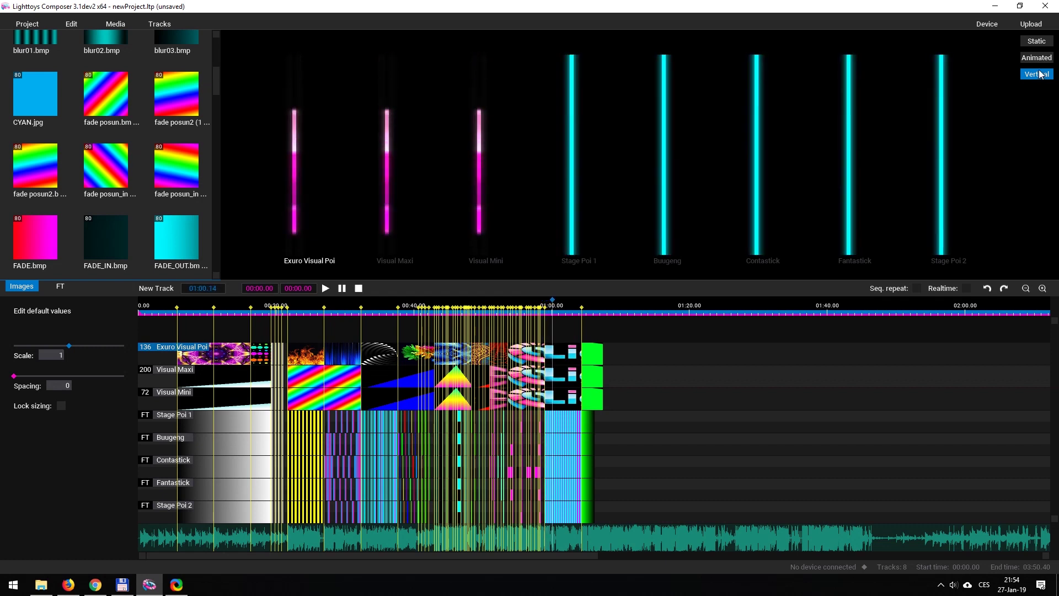
pyautogui.click(1039, 59)
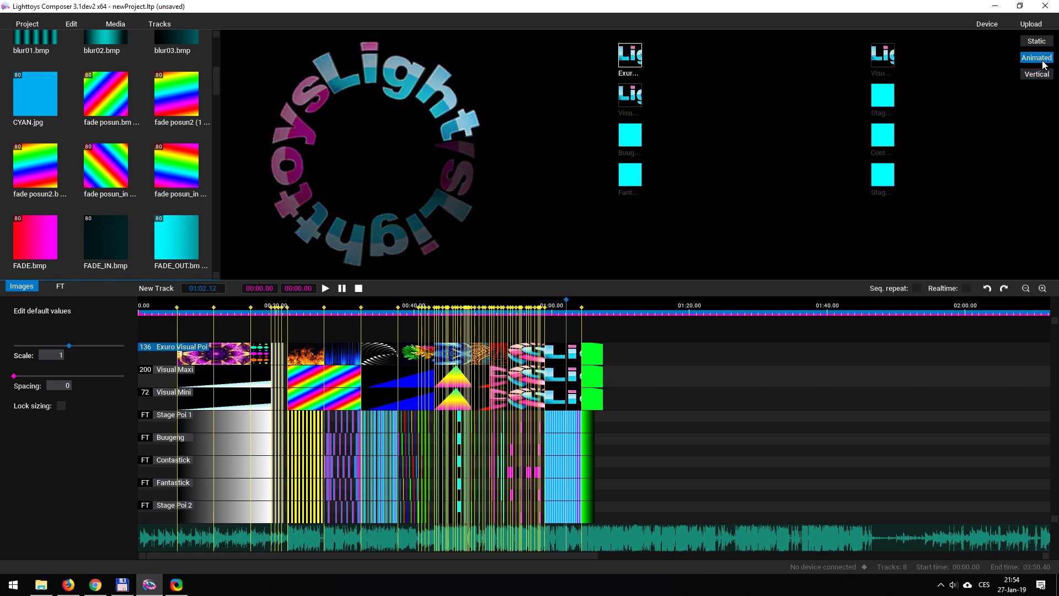
pyautogui.click(1041, 76)
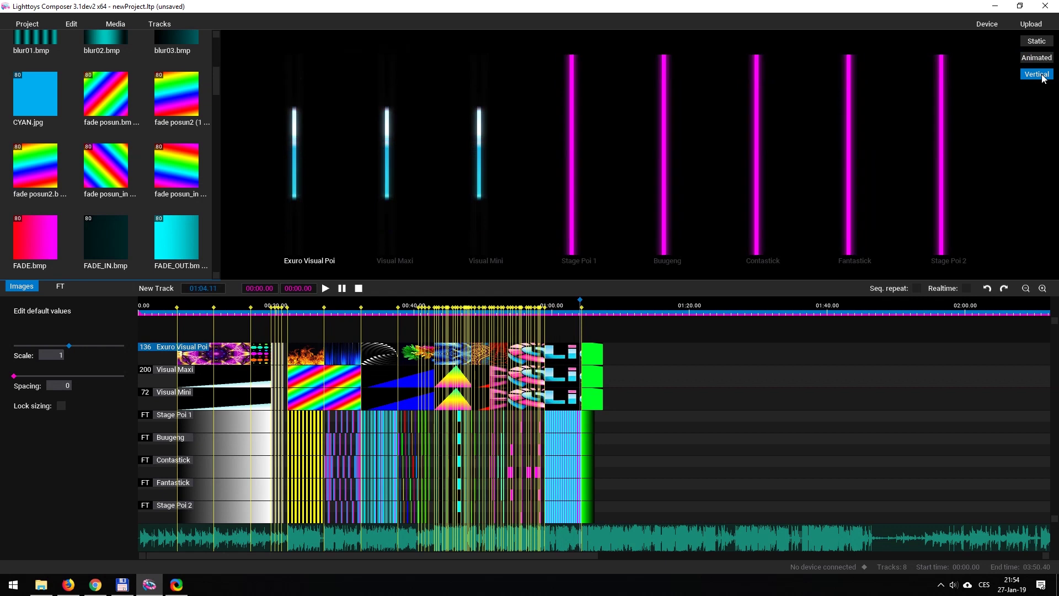